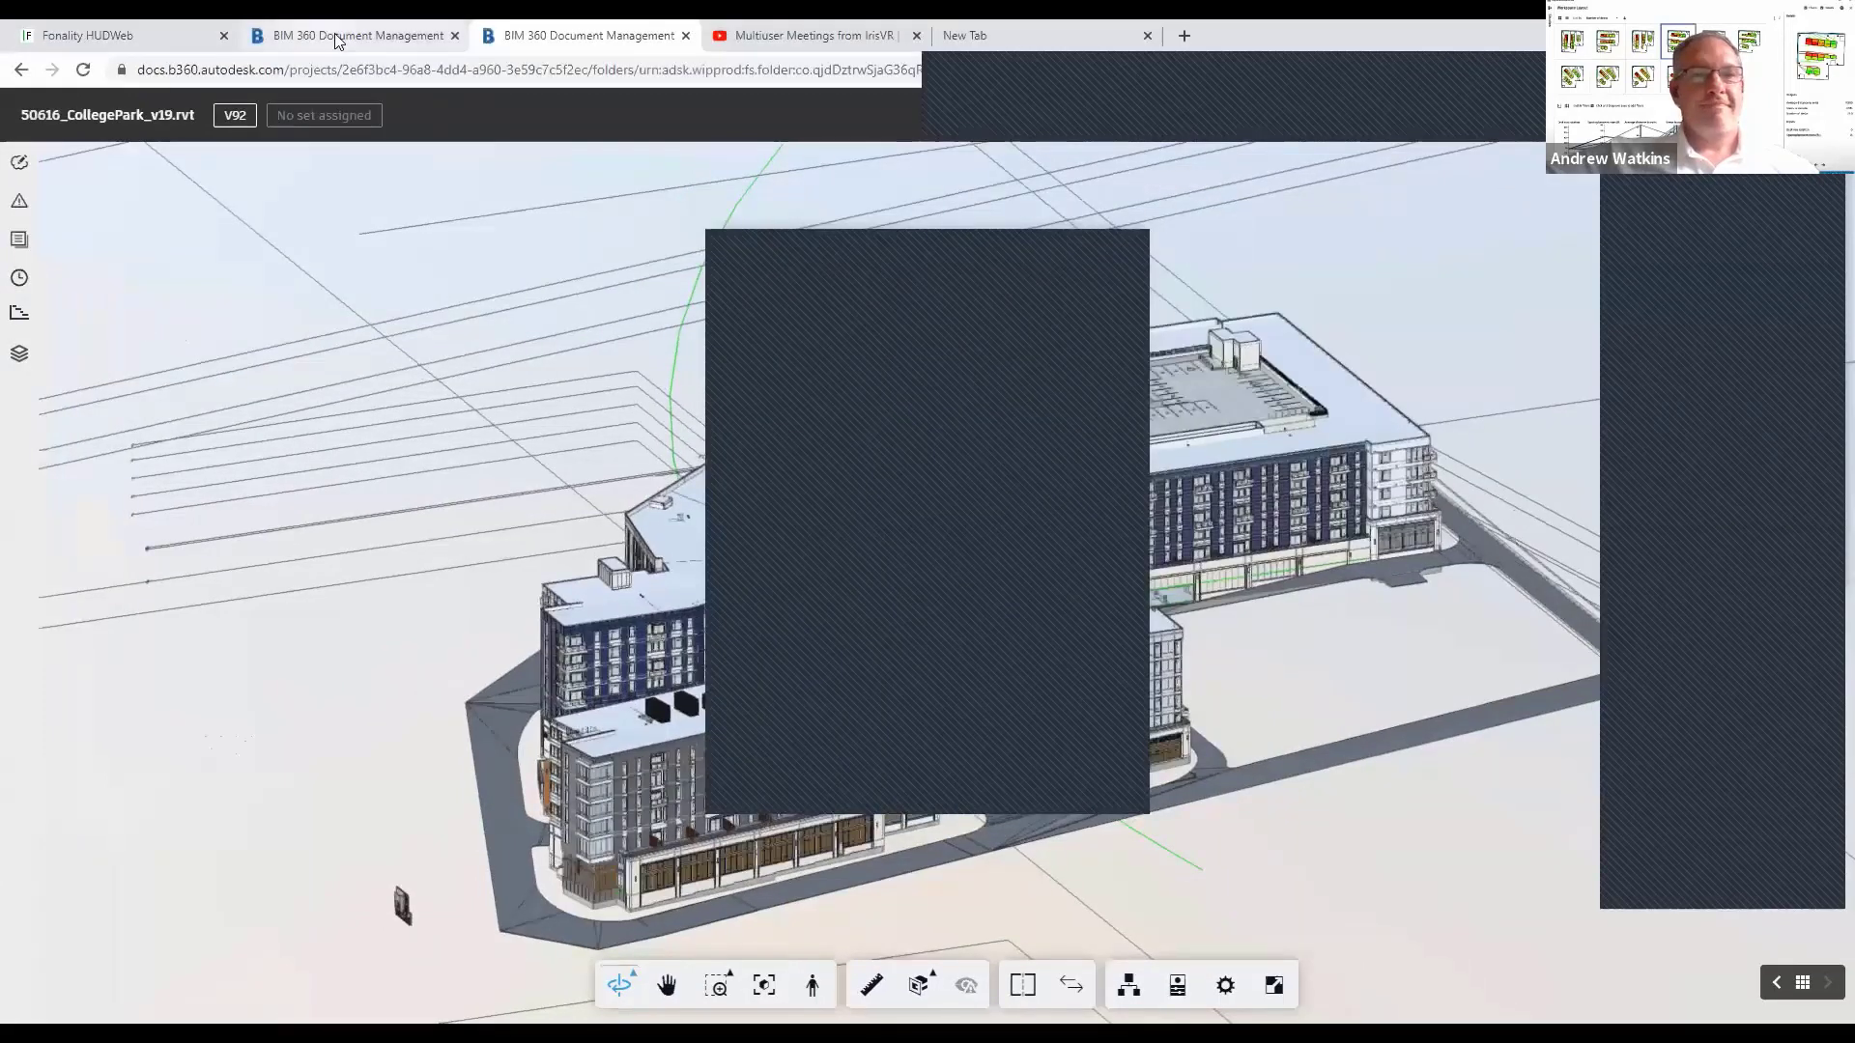
Switch to the browser tab showing sheet A015, Life Safety Plans – Level 7 Roof
left_click(444, 27)
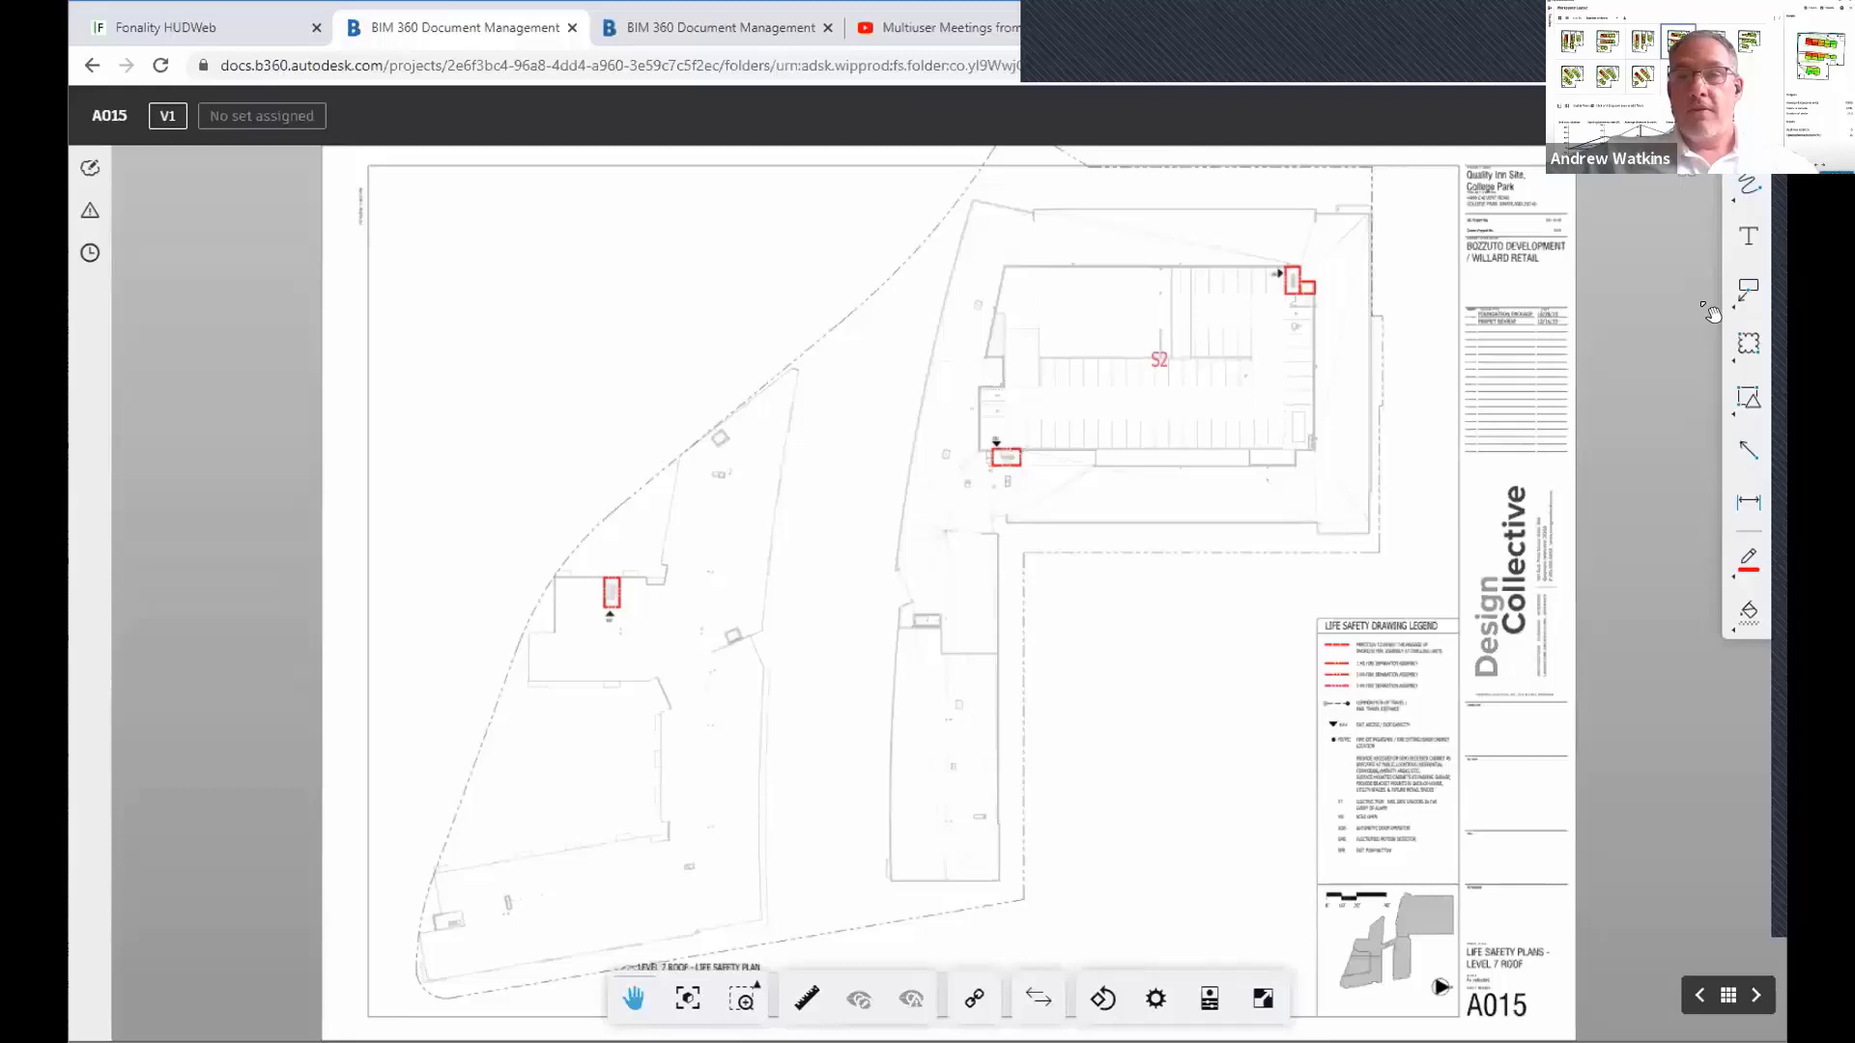
Sketch a red freehand loop below the building on sheet A015
left_click(1747, 191)
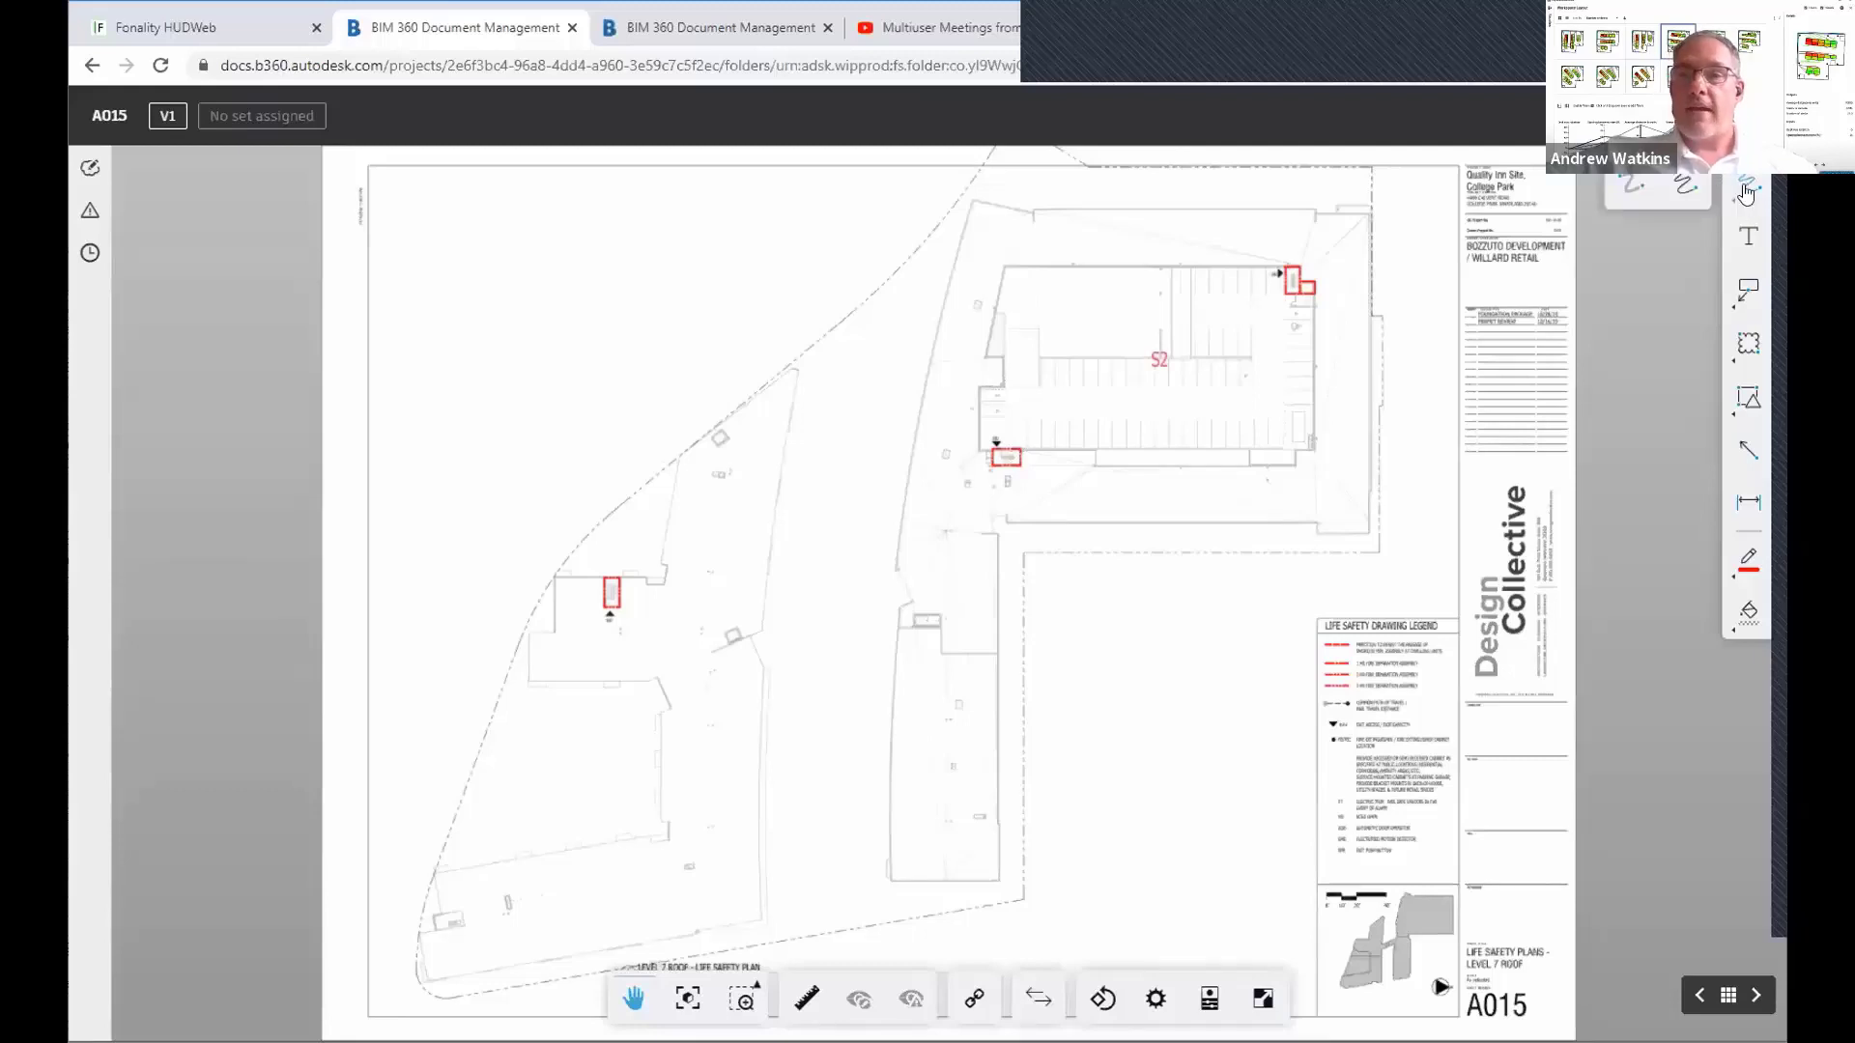
left_click(1632, 184)
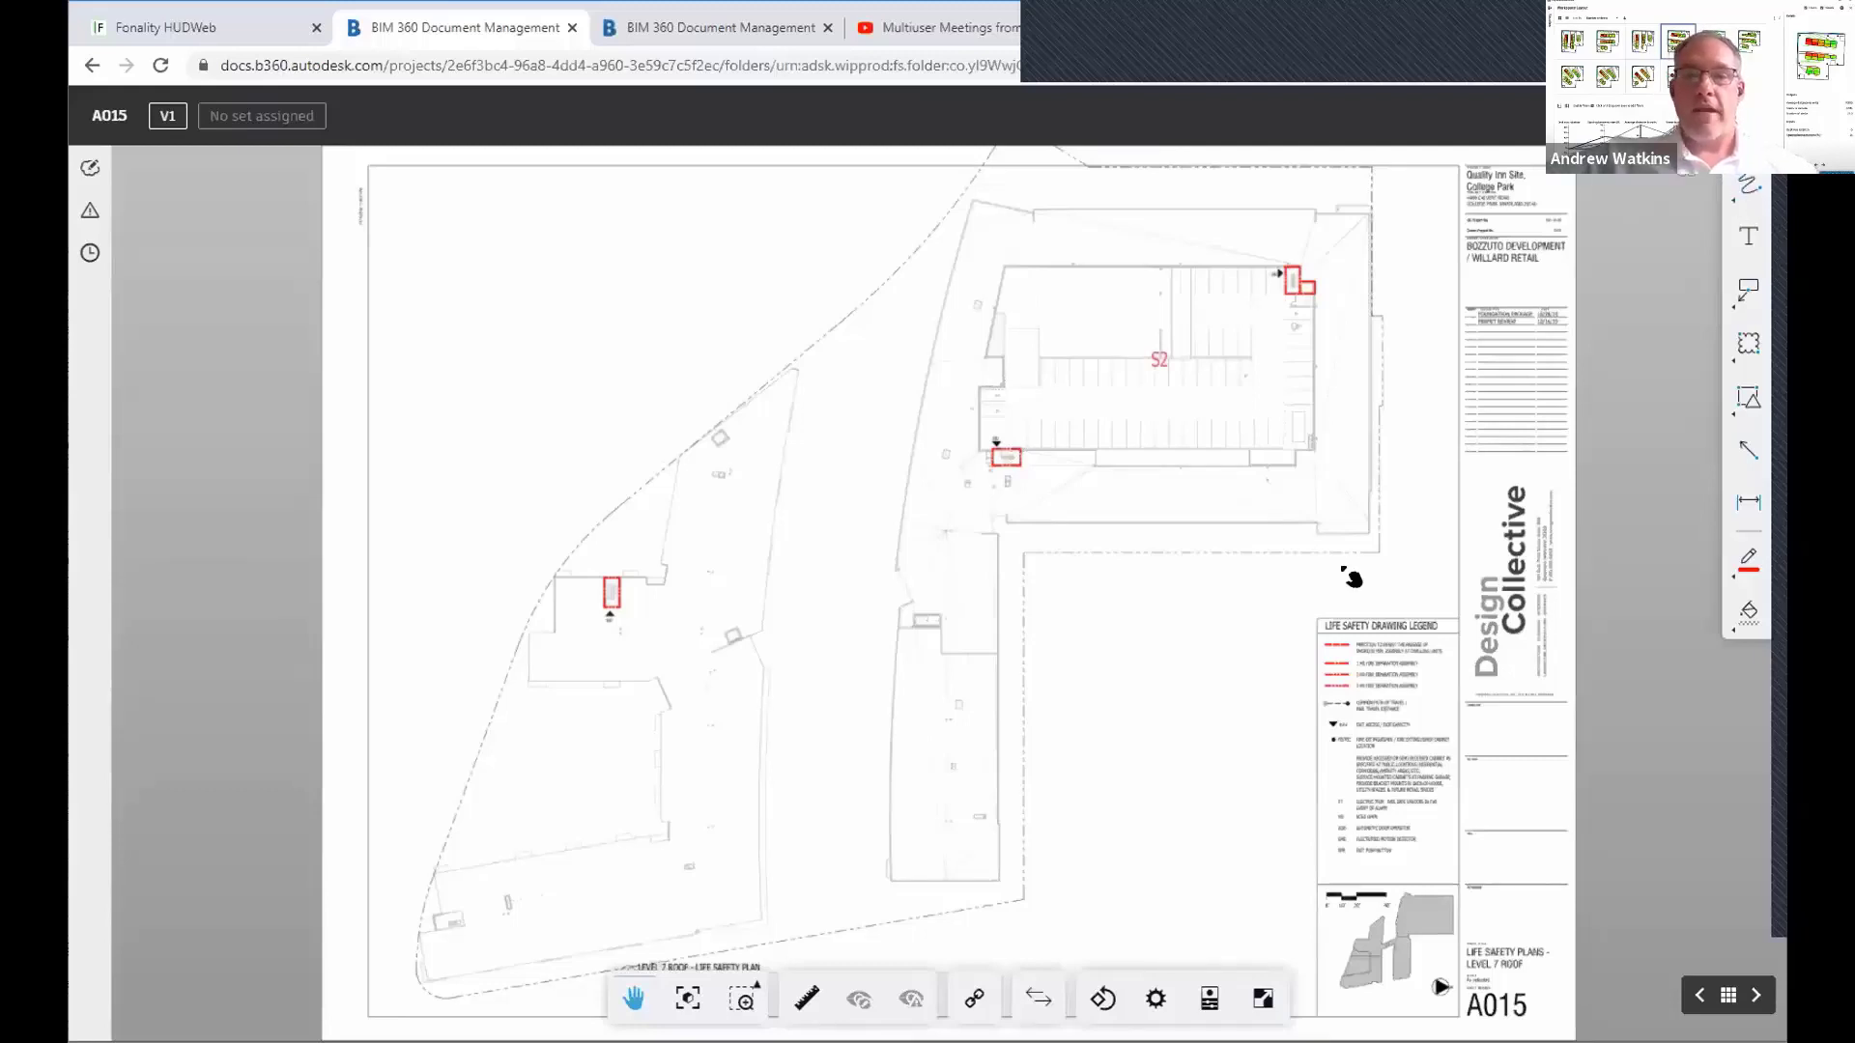
left_click(1746, 184)
mouse_move(1059, 571)
left_mouse_down()
mouse_move(1118, 555)
mouse_move(1097, 621)
mouse_move(1066, 572)
left_mouse_up()
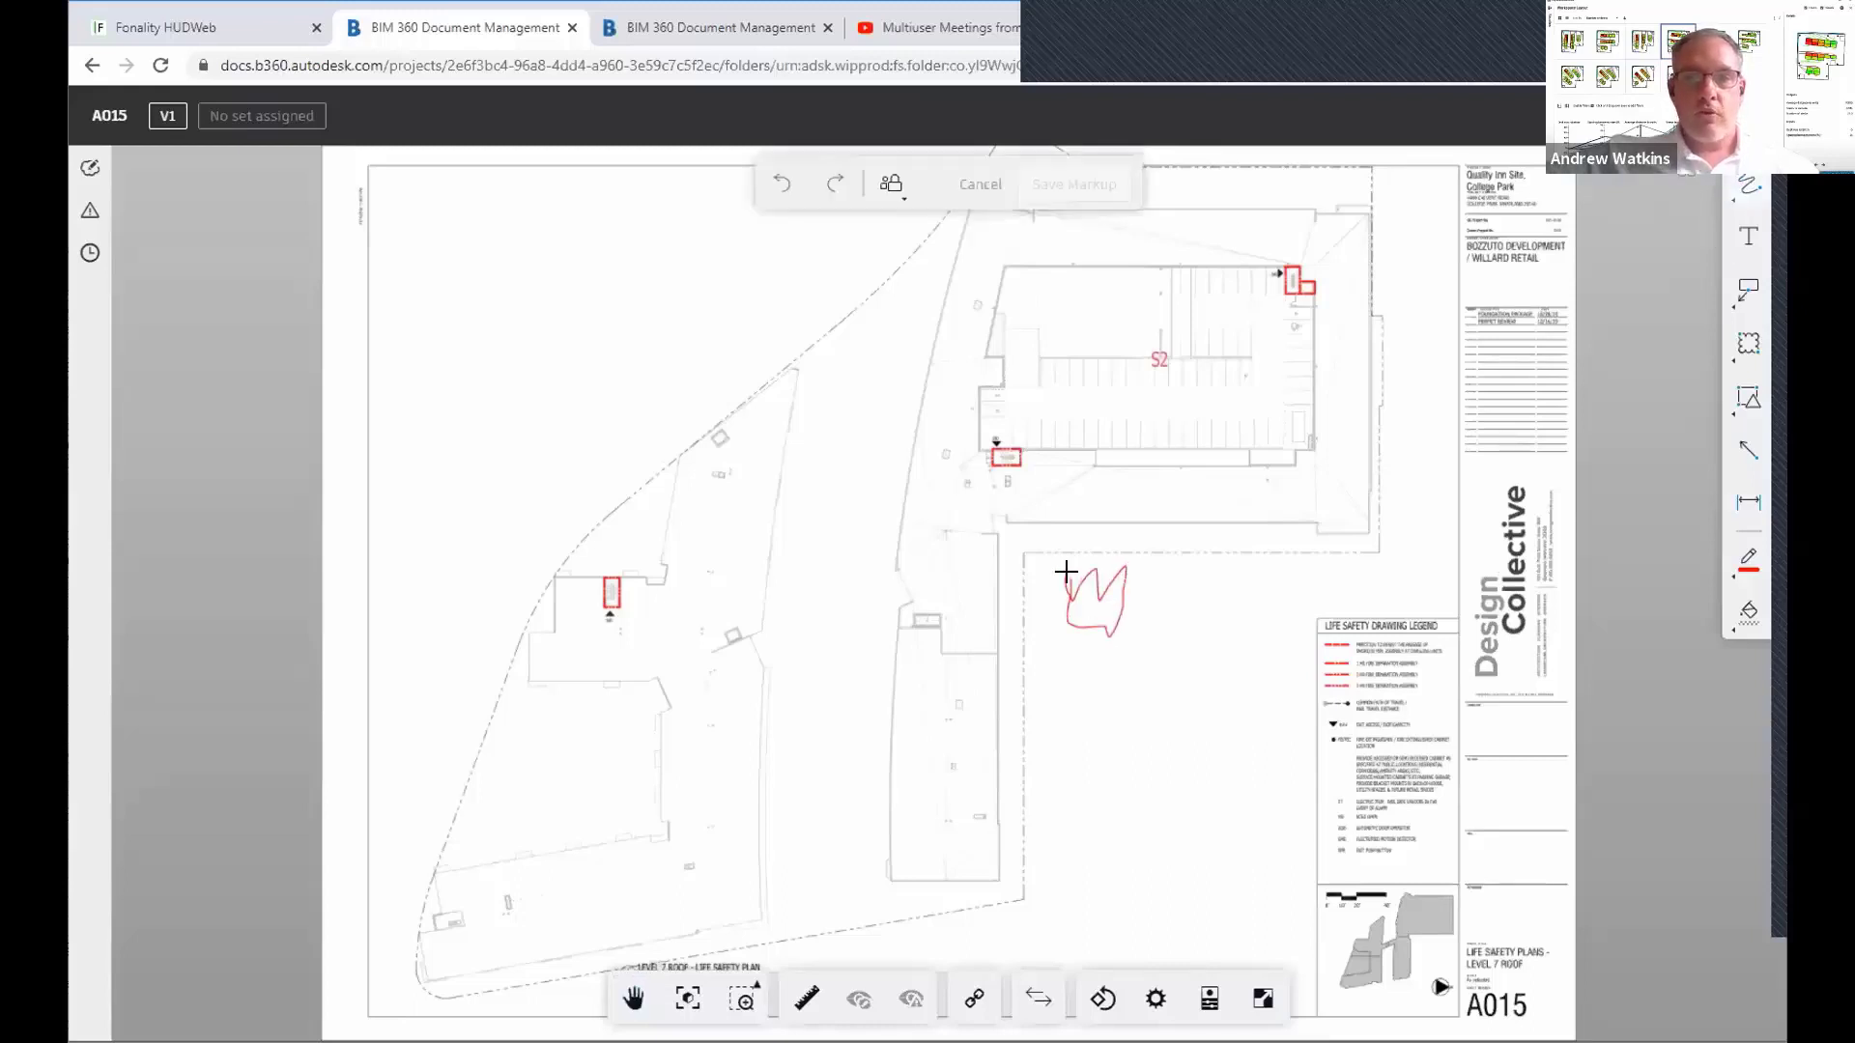
Draw a red dashed rectangle beside the parking structure and deselect it
left_click(1749, 343)
left_click_drag(1176, 402, 1391, 569)
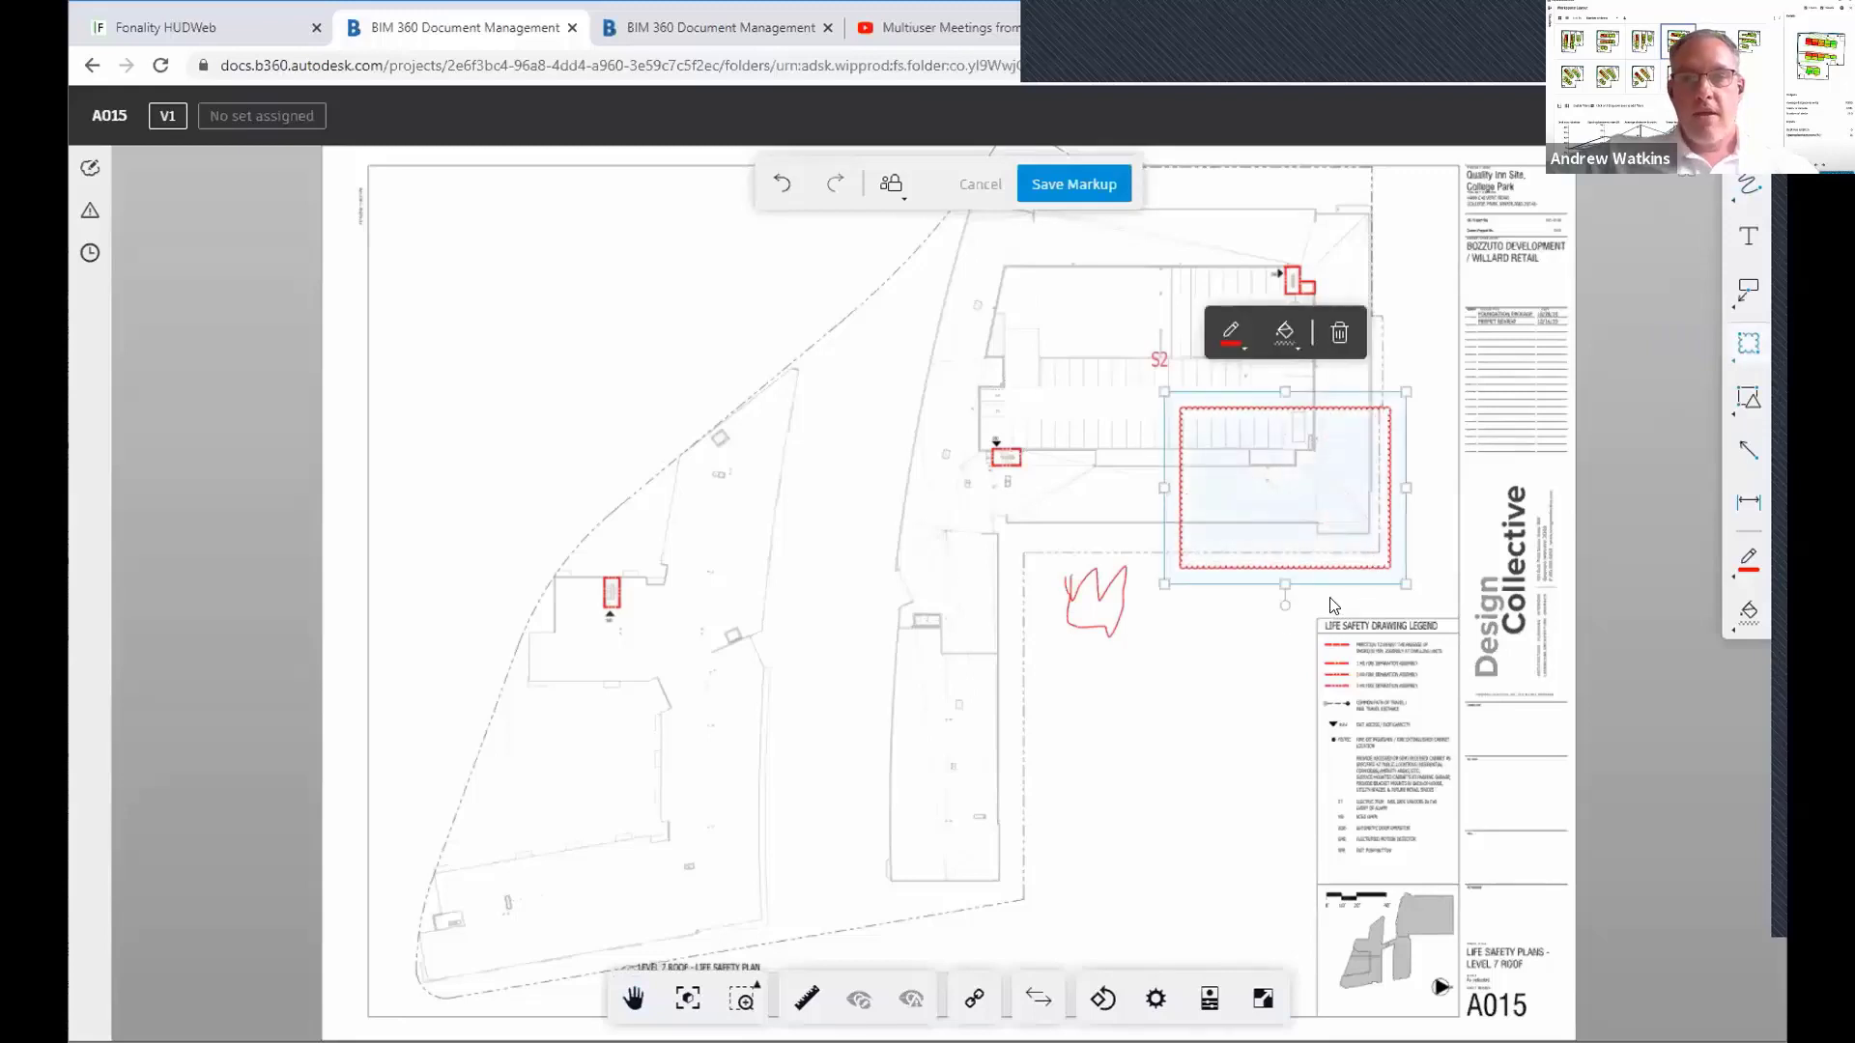
left_click(1401, 273)
scroll(1435, 475, "up", 1)
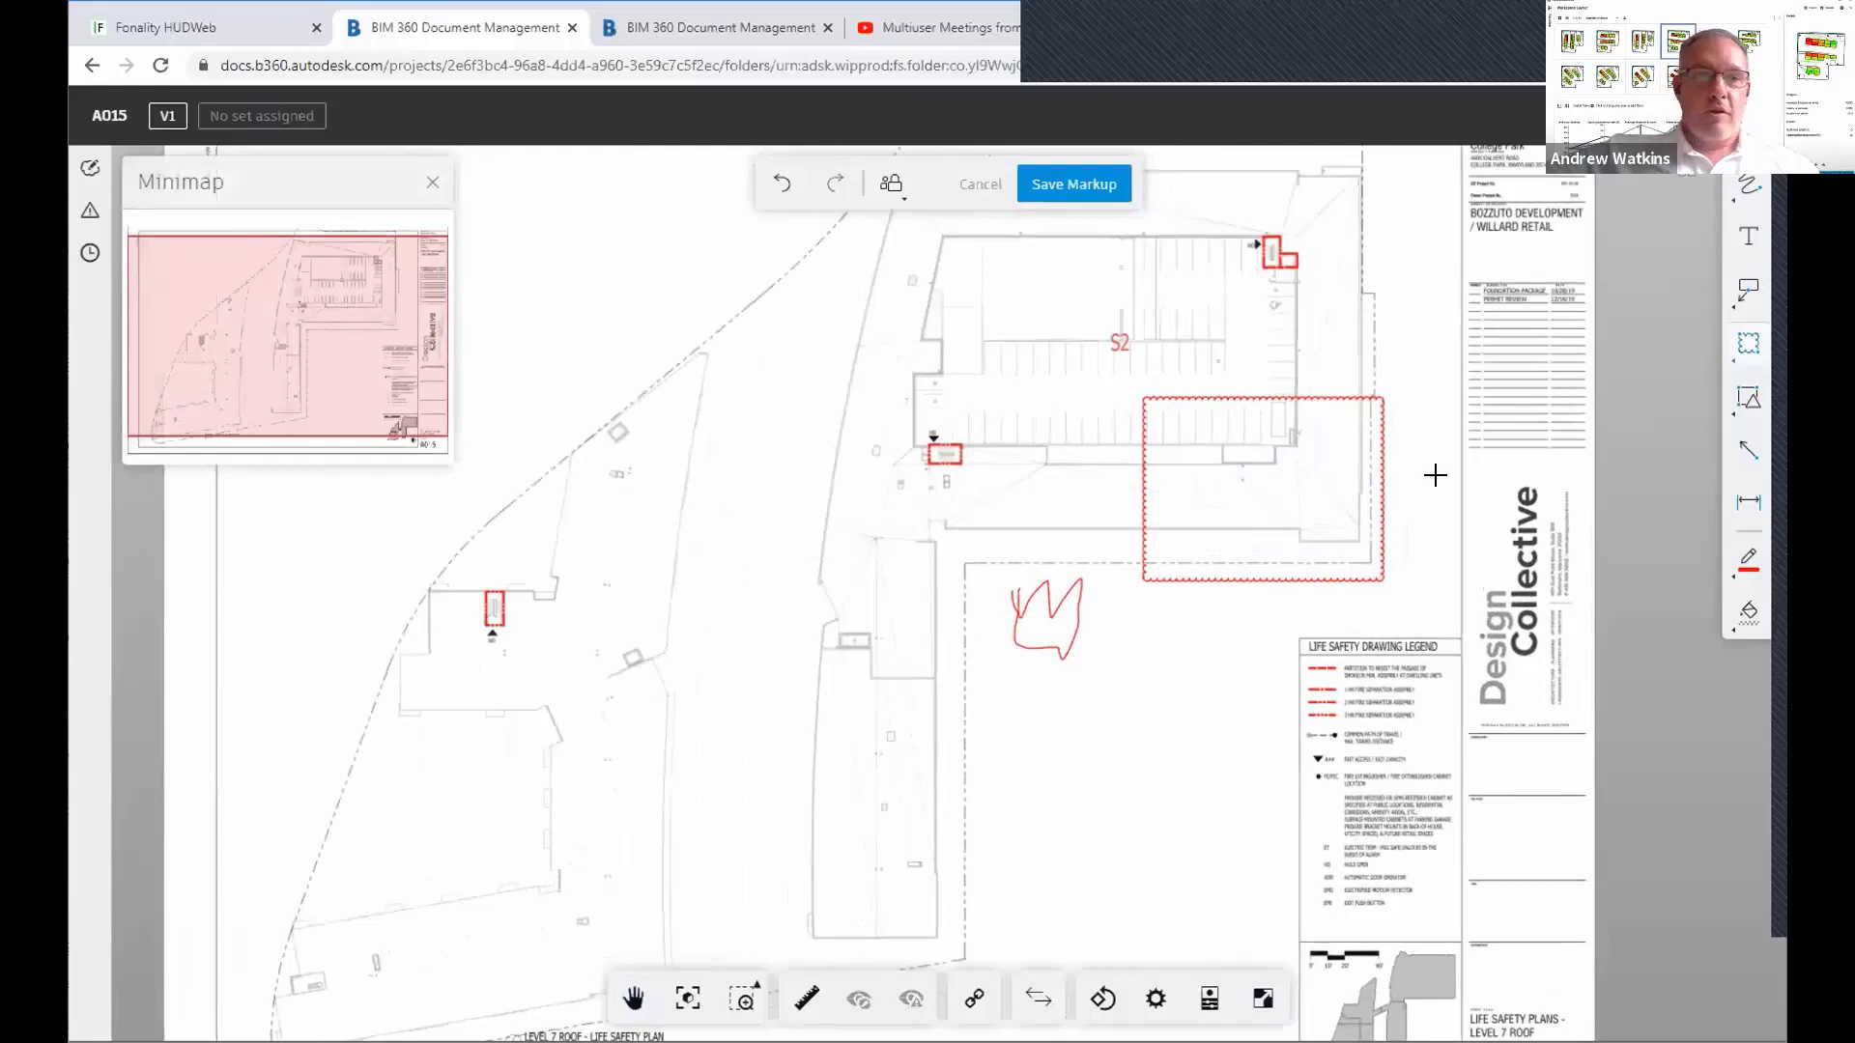
scroll(1436, 475, "down", 2)
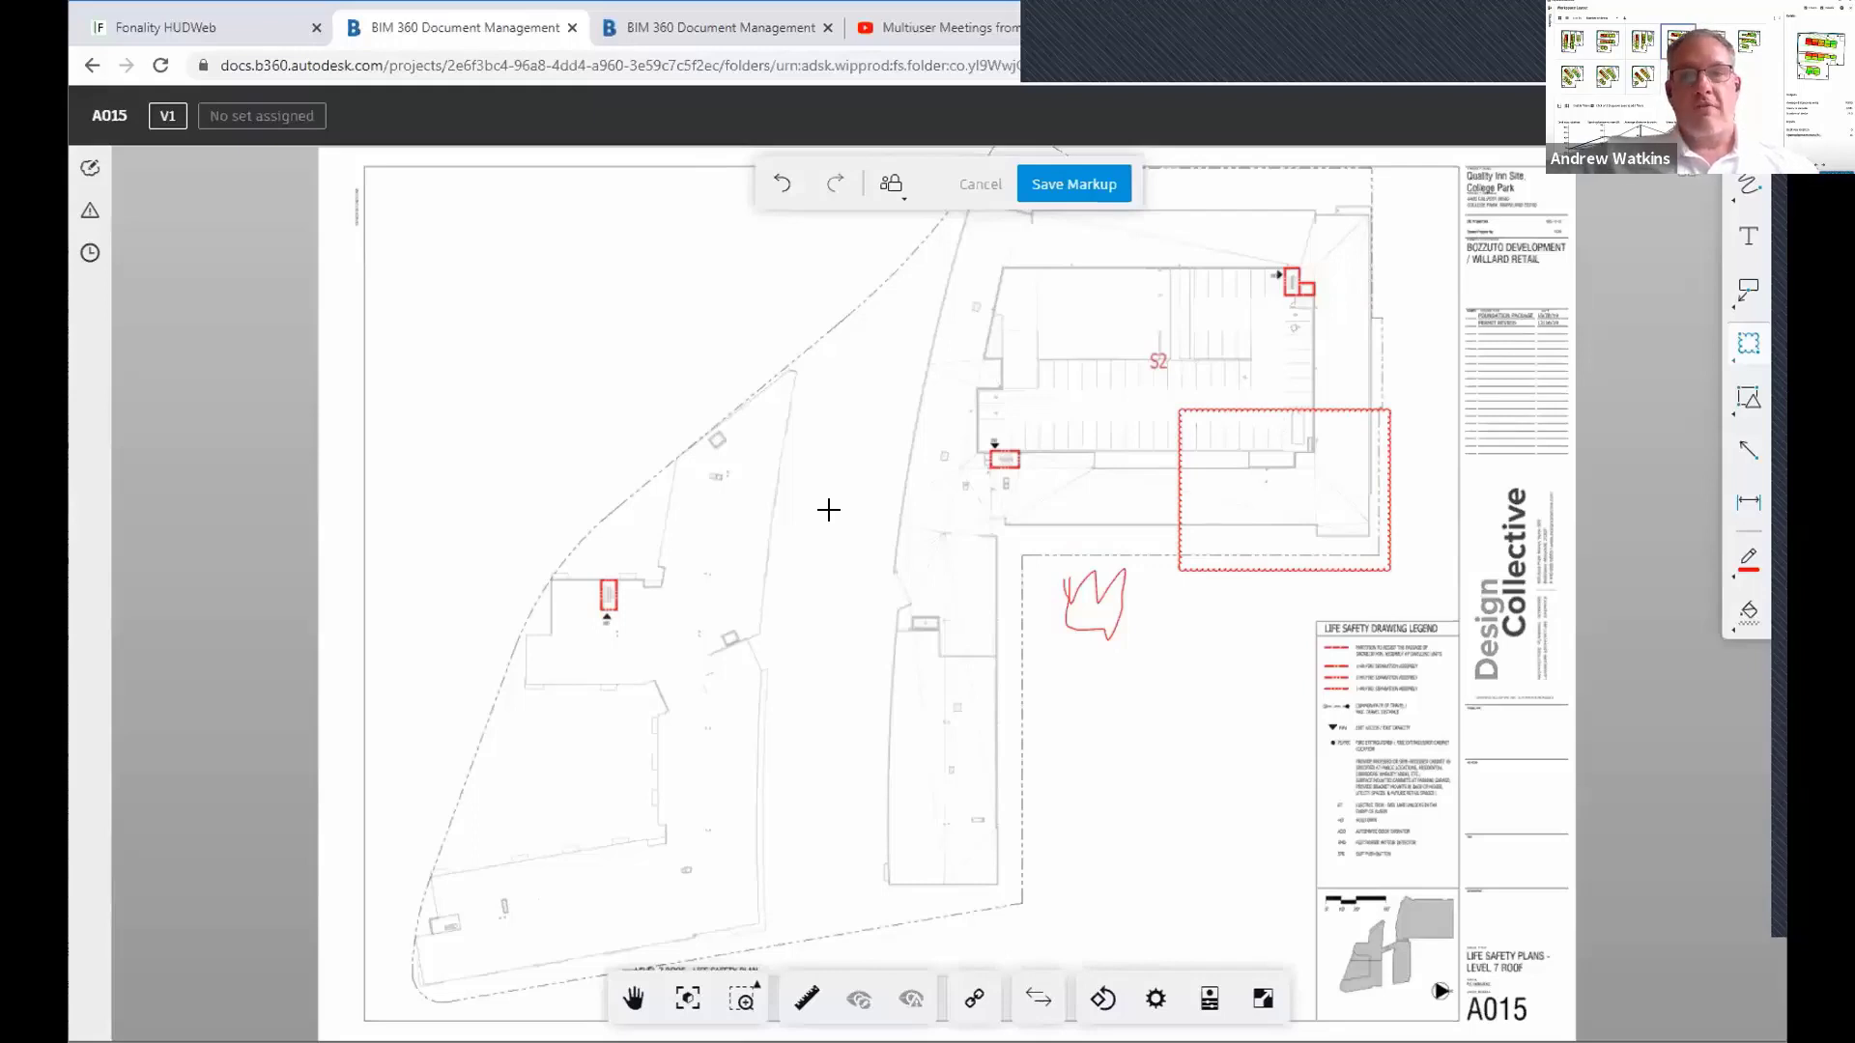
Zoom into the 50616_CollegePark_v19.rvt 3D model and orbit it to a front view
left_click(717, 29)
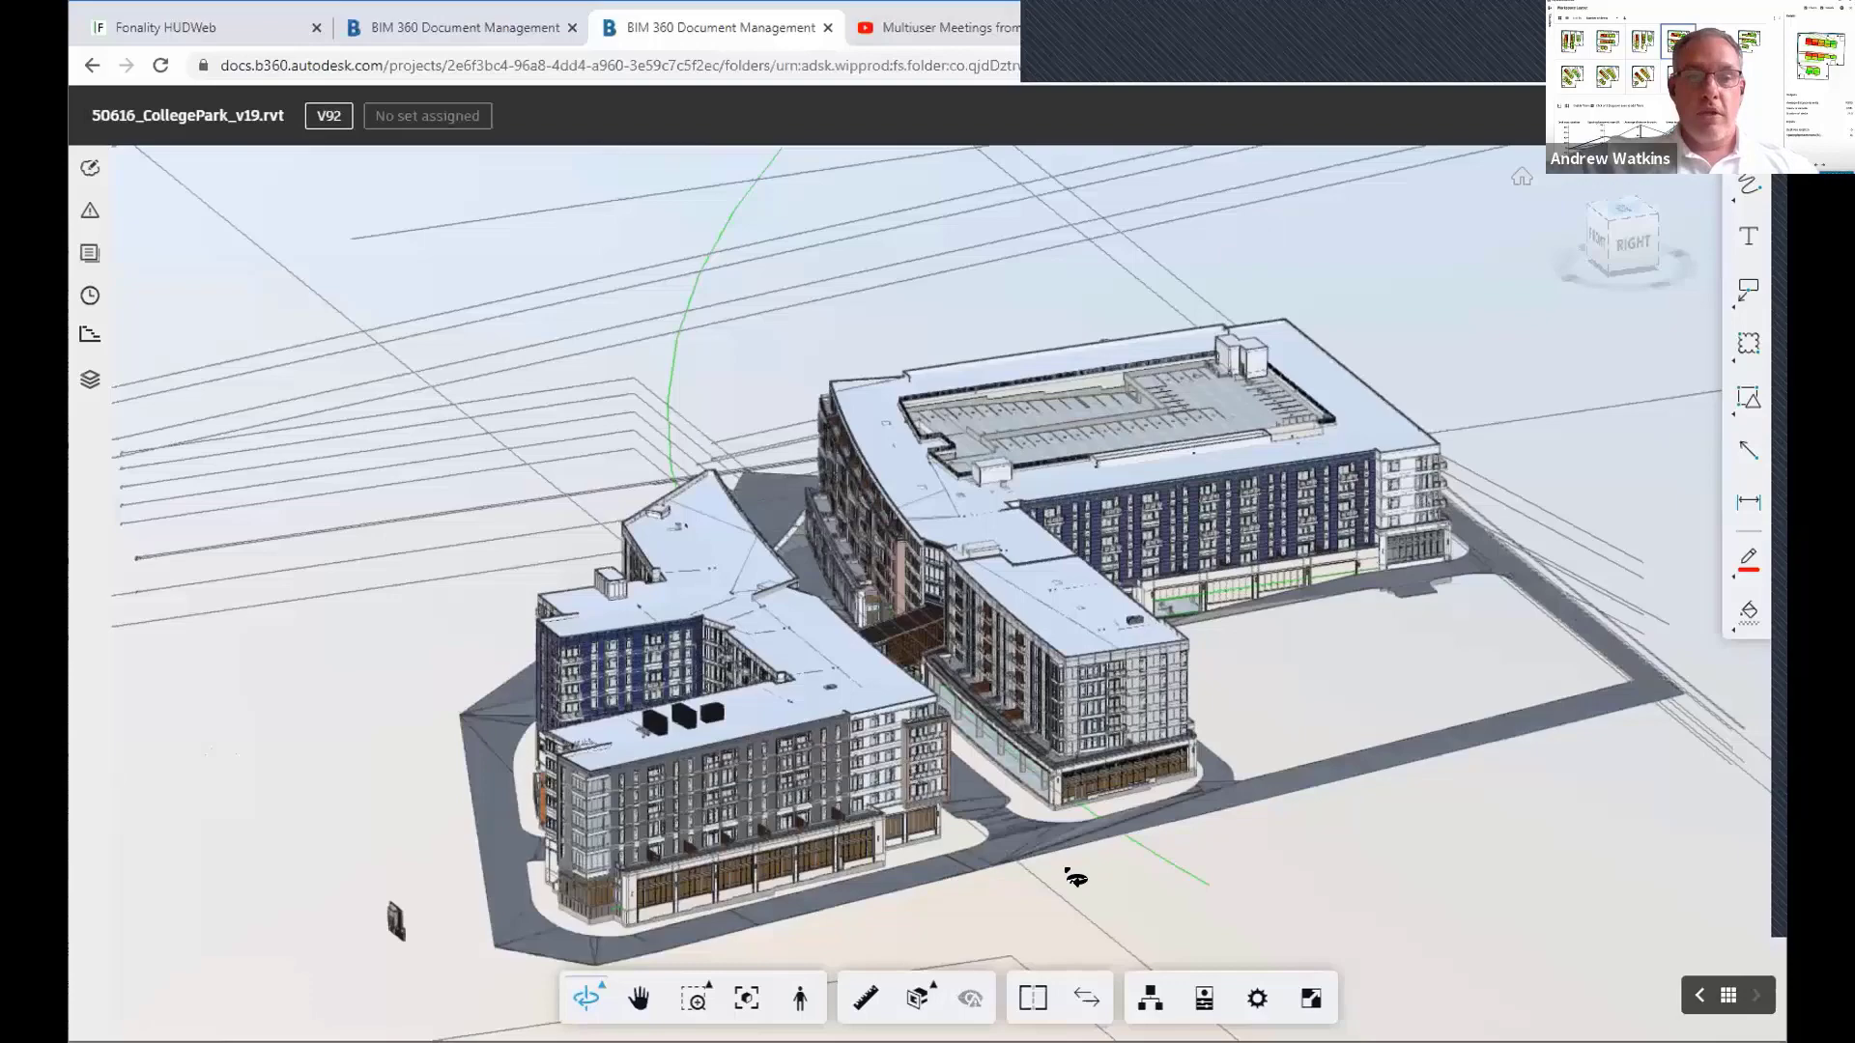
scroll(1074, 876, "up", 3)
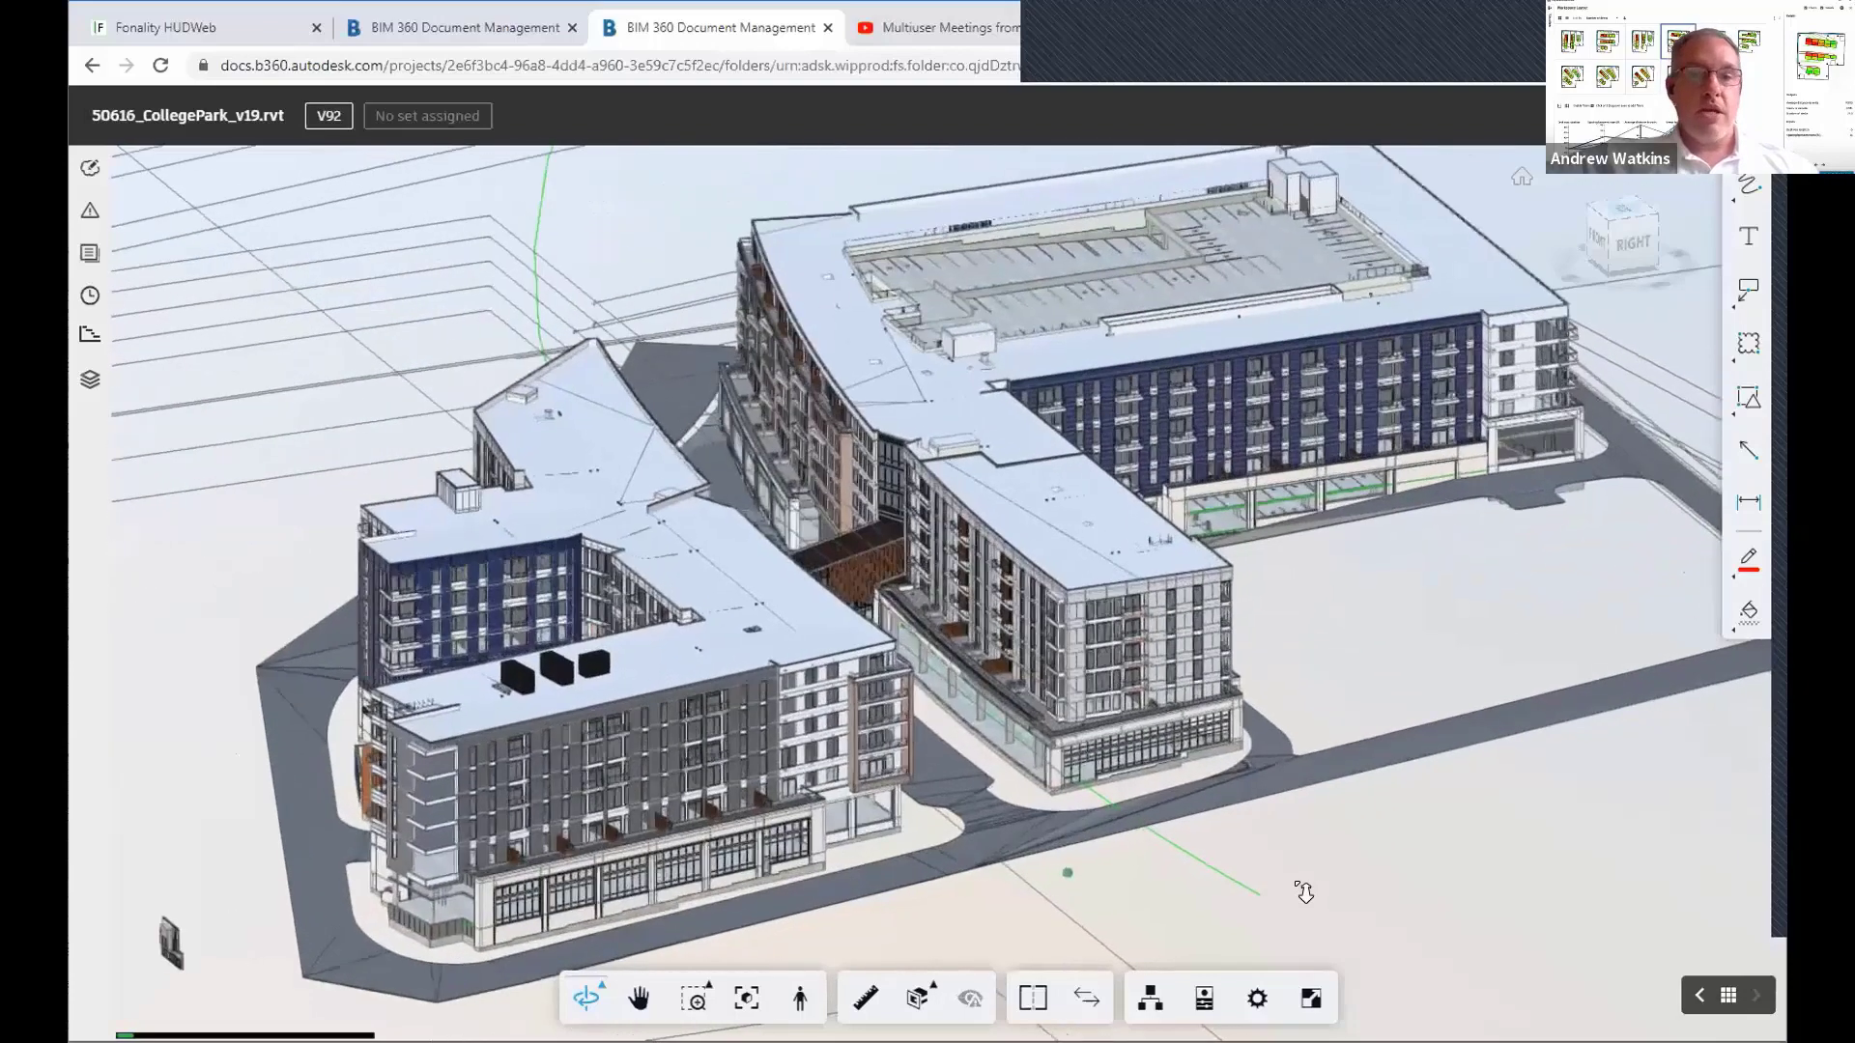
scroll(1389, 874, "up", 5)
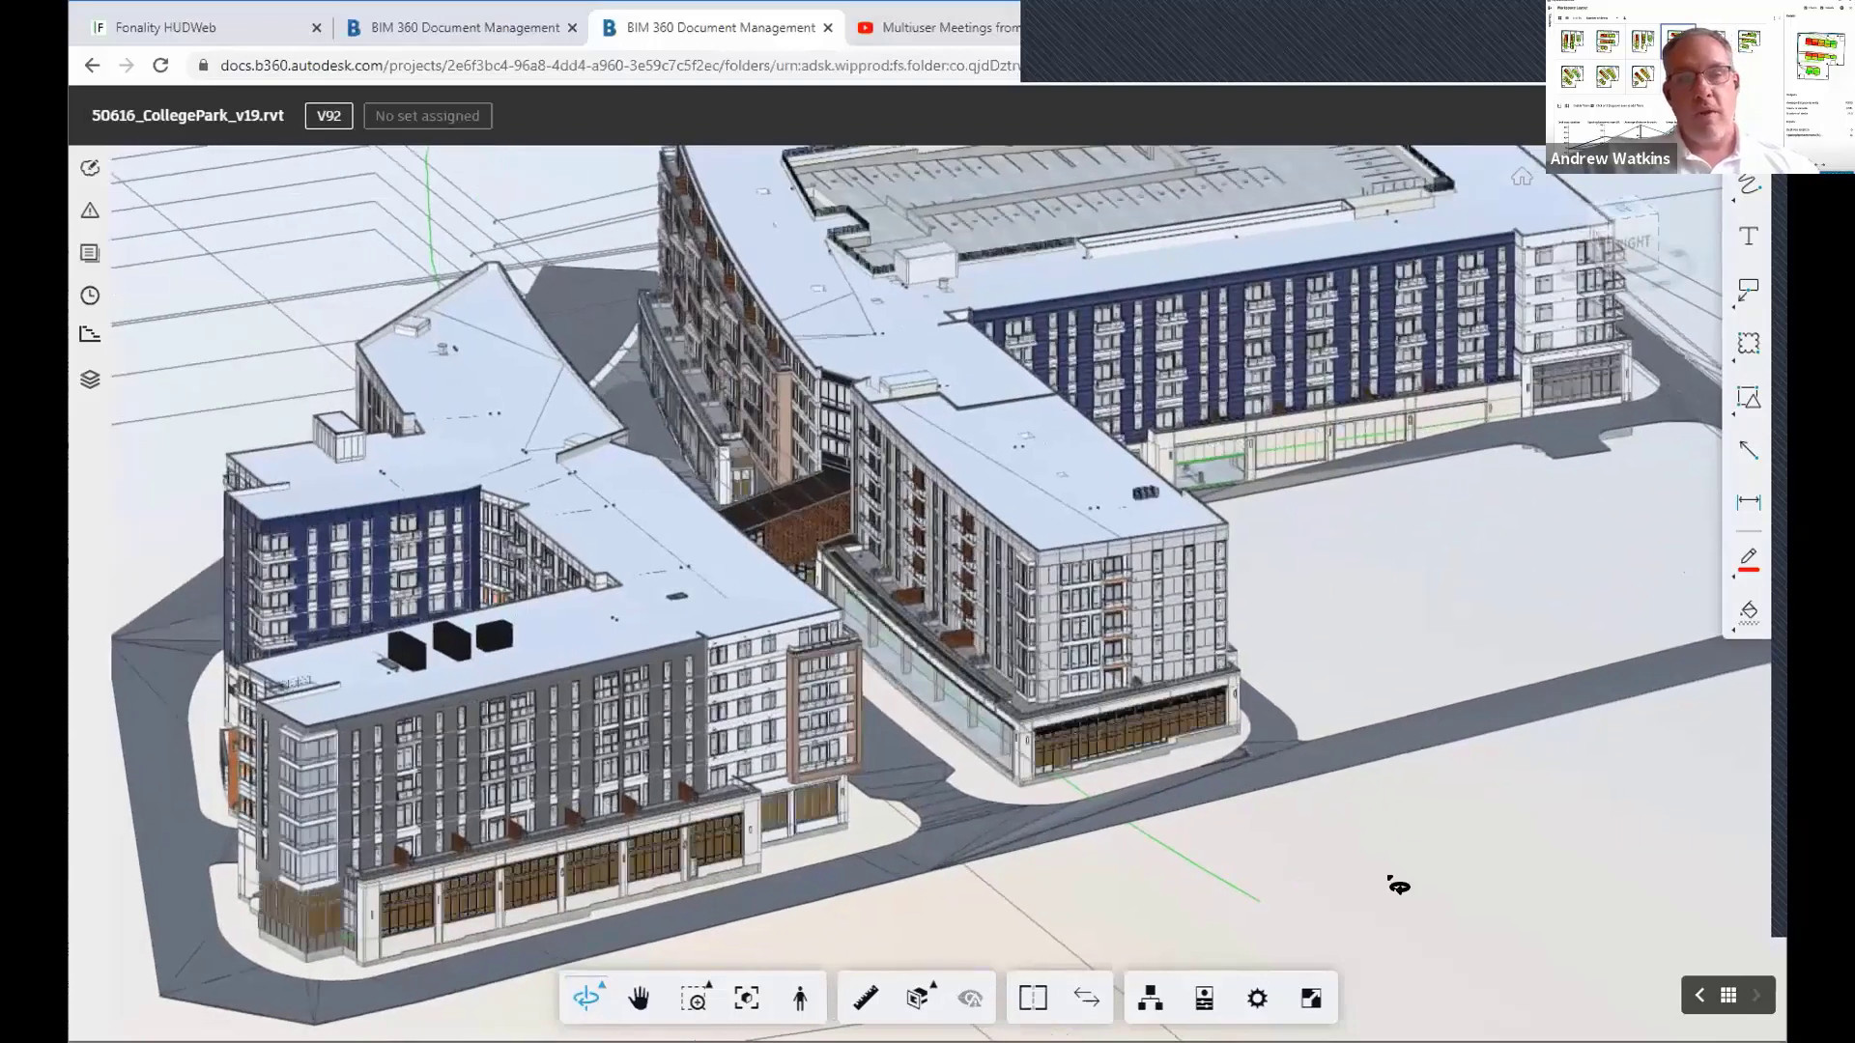
scroll(1391, 861, "up", 5)
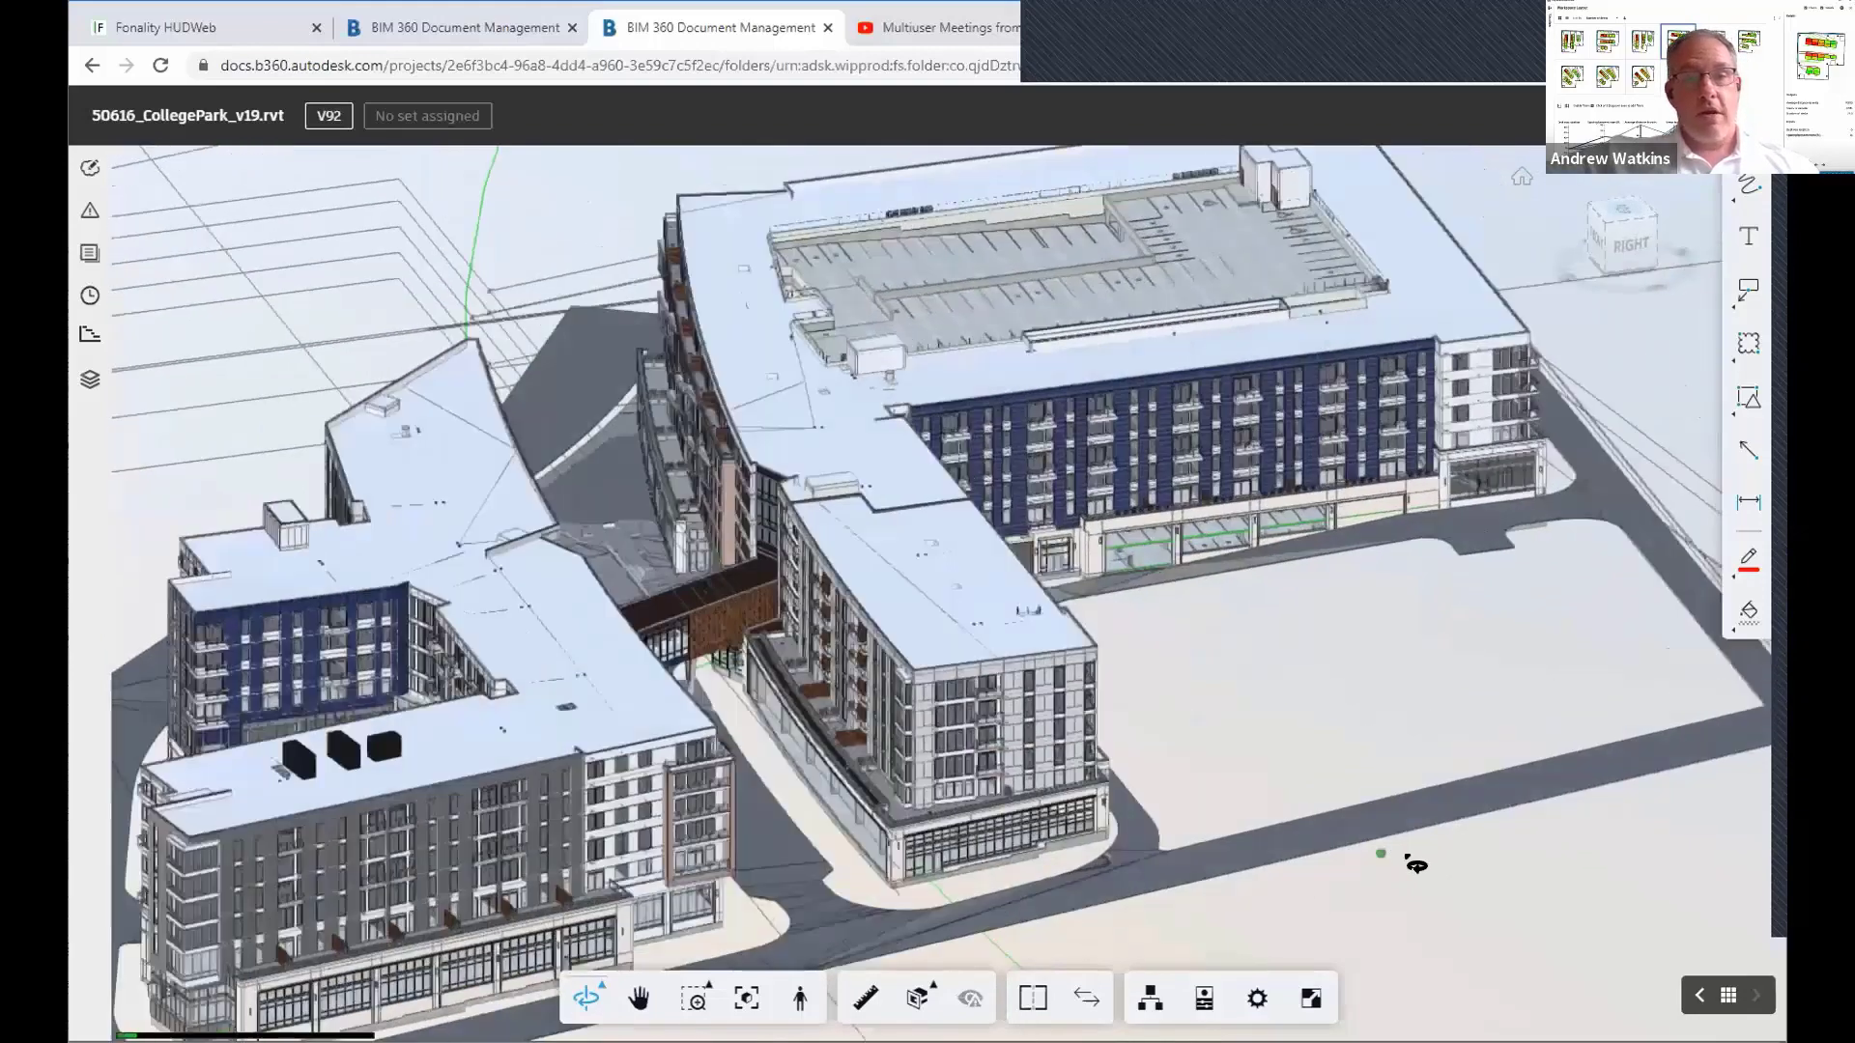
left_click_drag(1416, 865, 975, 834)
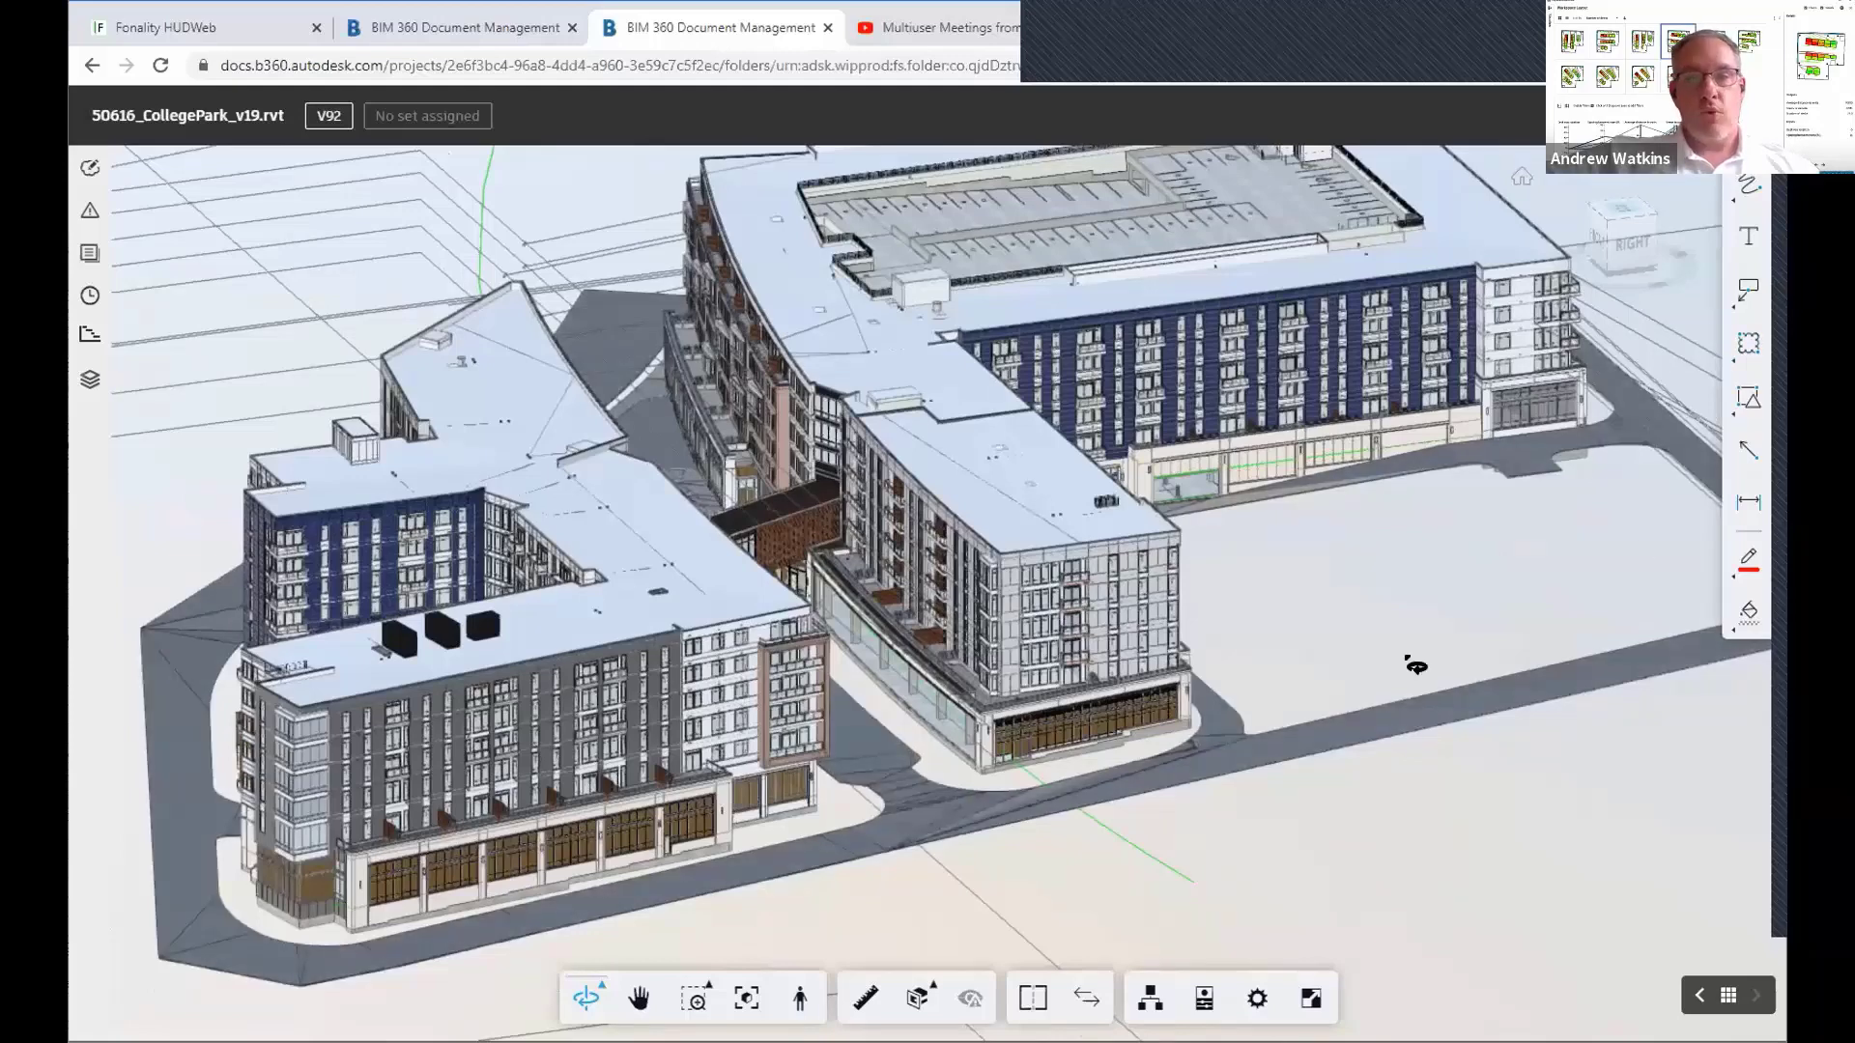
Load the private markup from the Markups list, showing the storefront cloud and BRONZE arrow
left_click(89, 172)
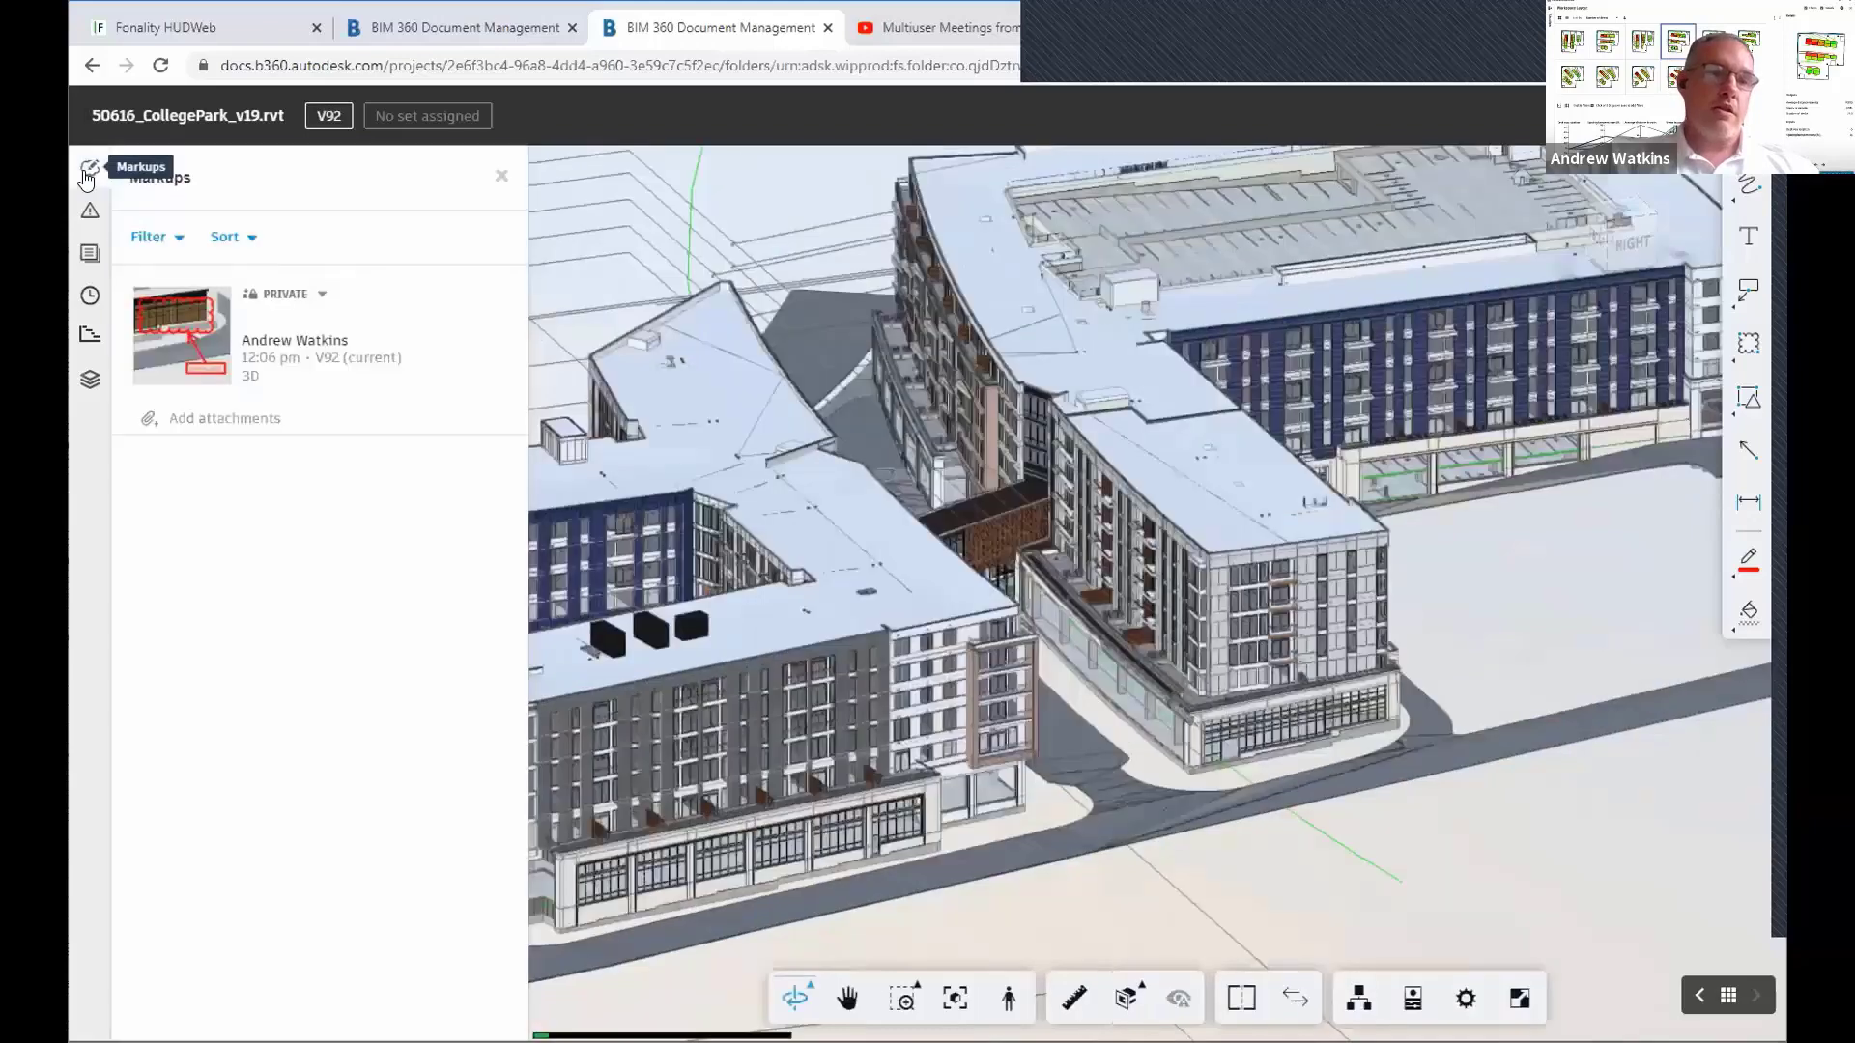
left_click(270, 353)
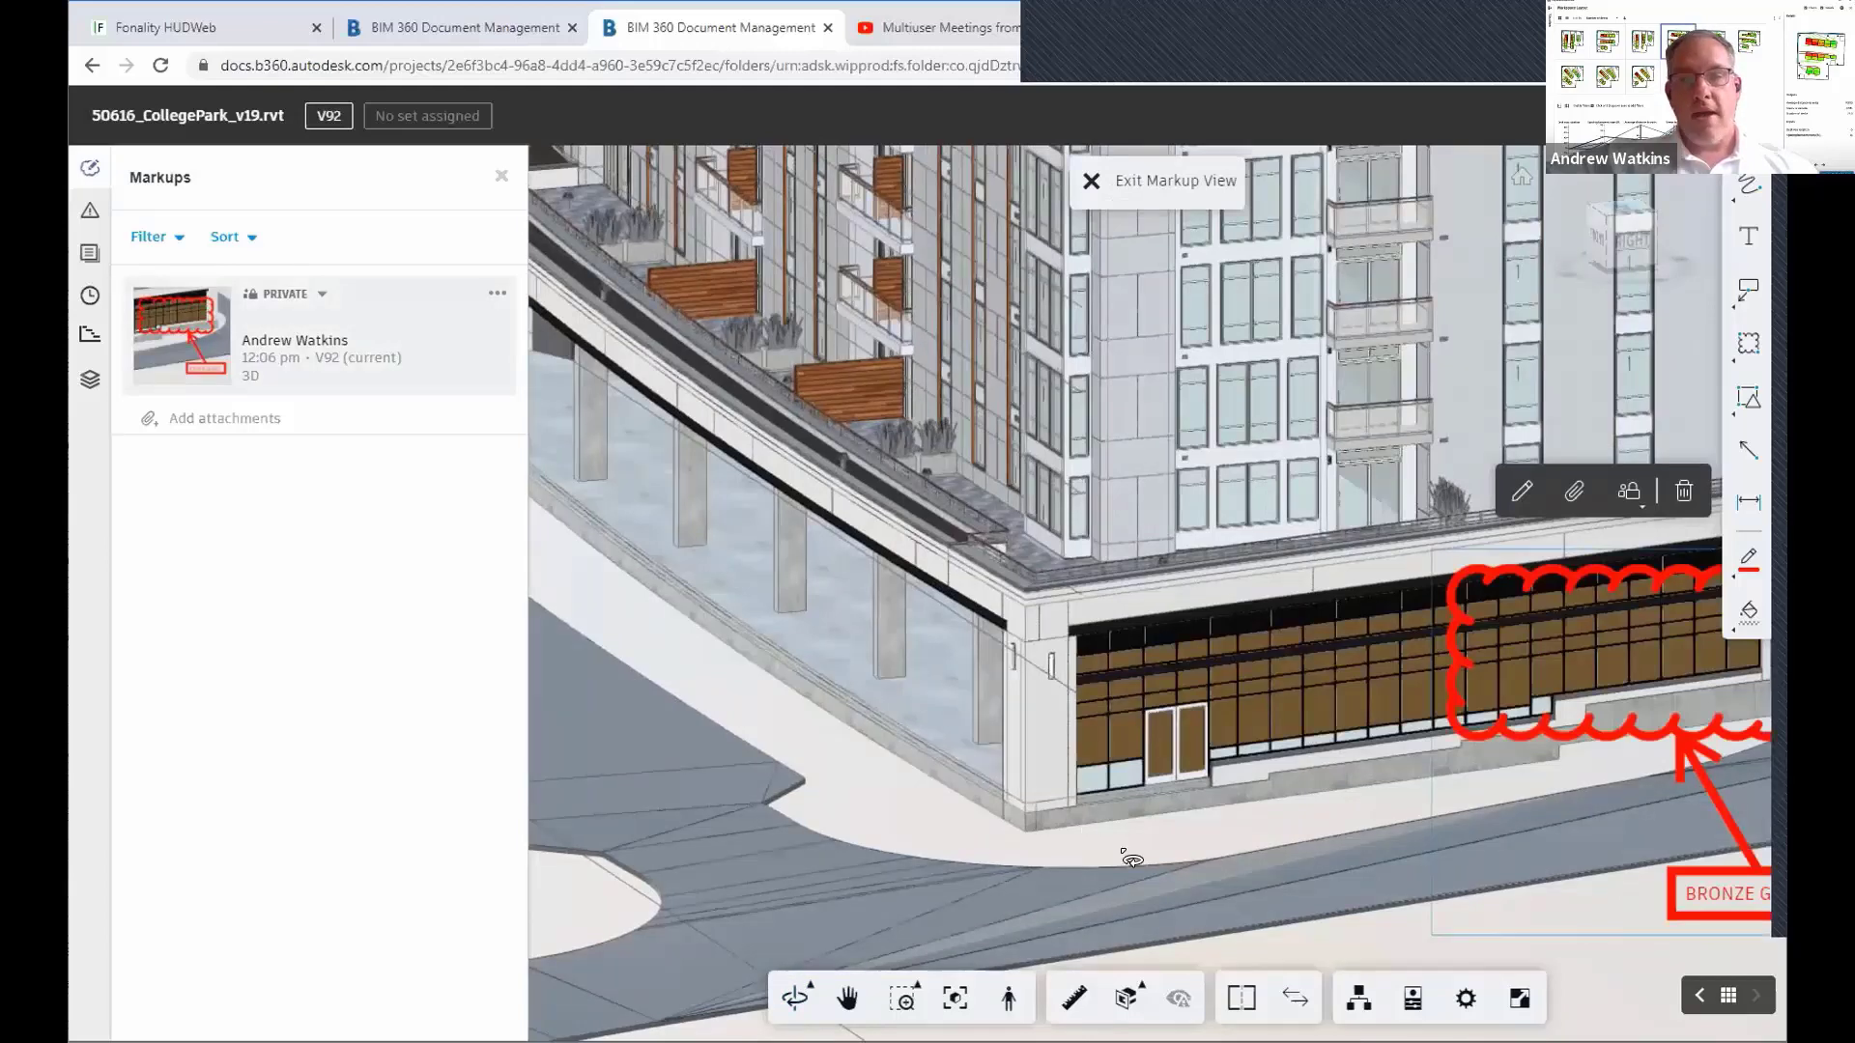
left_click(850, 1000)
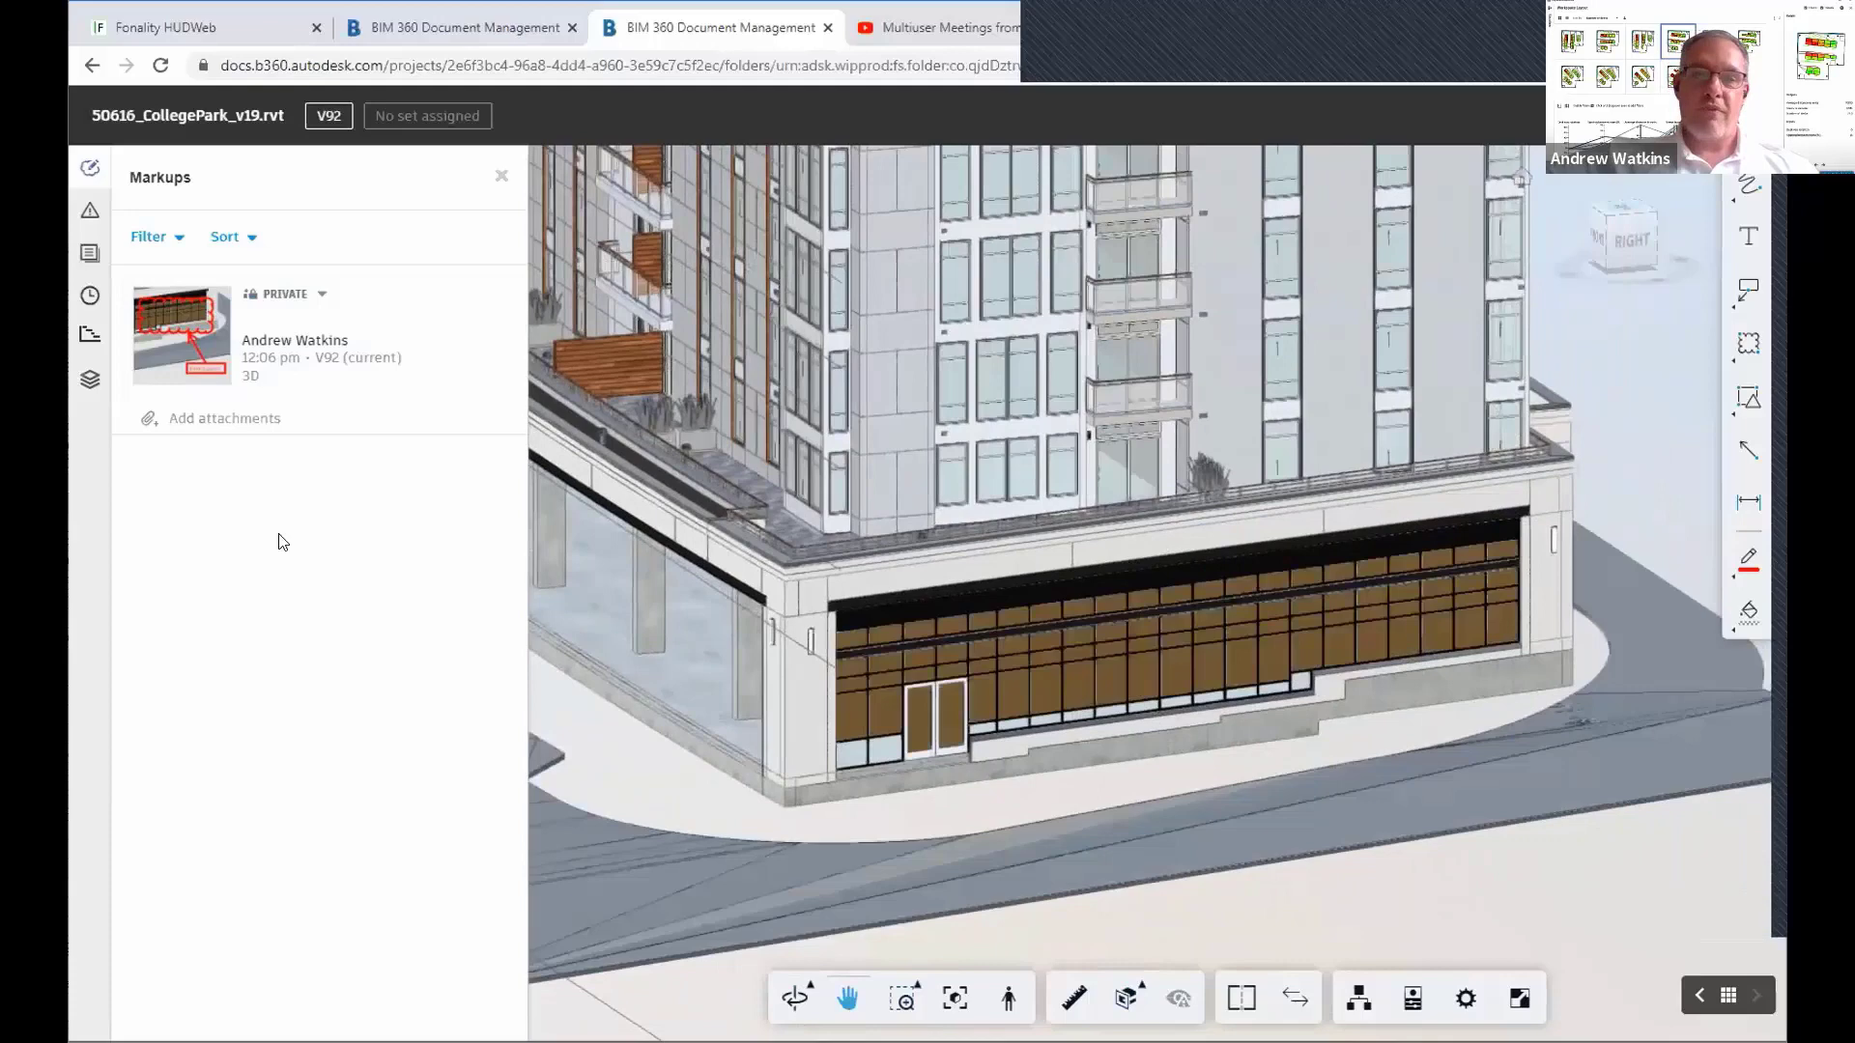
left_click(357, 348)
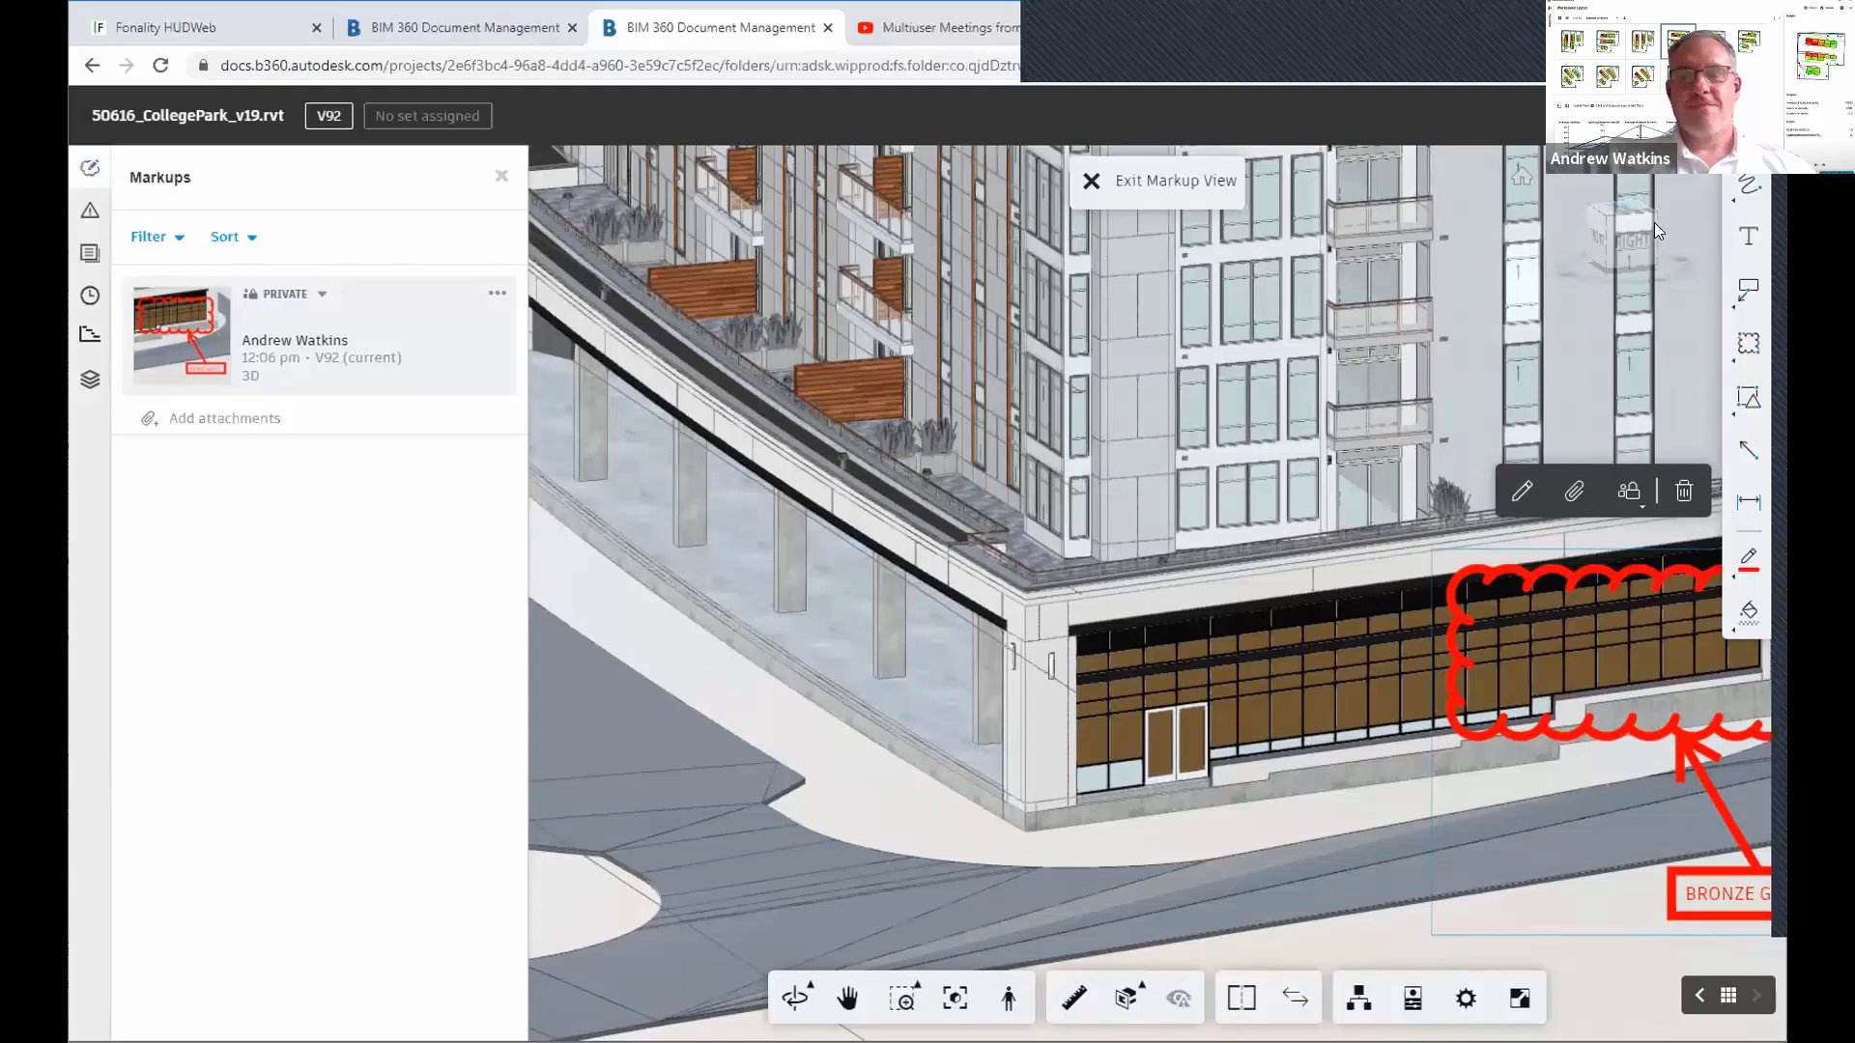
Close the model viewer and navigate to Project Files > Architecture in Document Management
left_click(1704, 107)
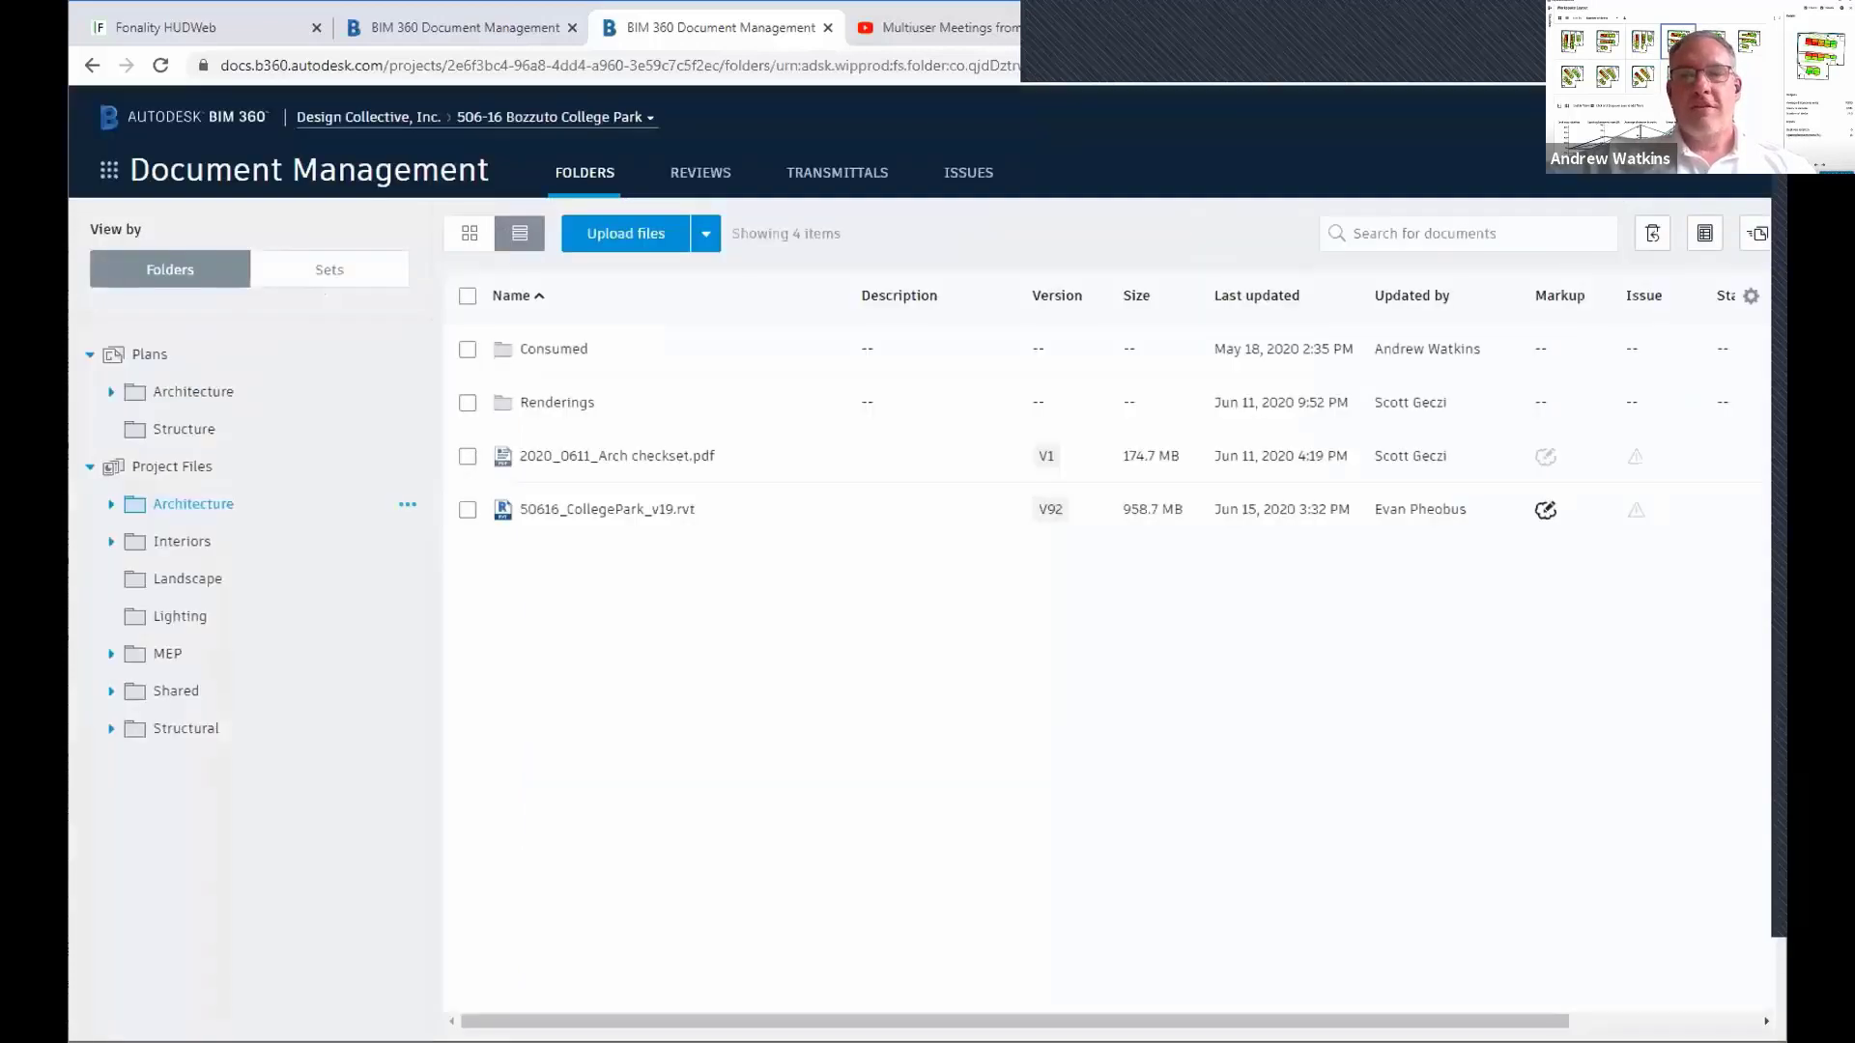
left_click(110, 171)
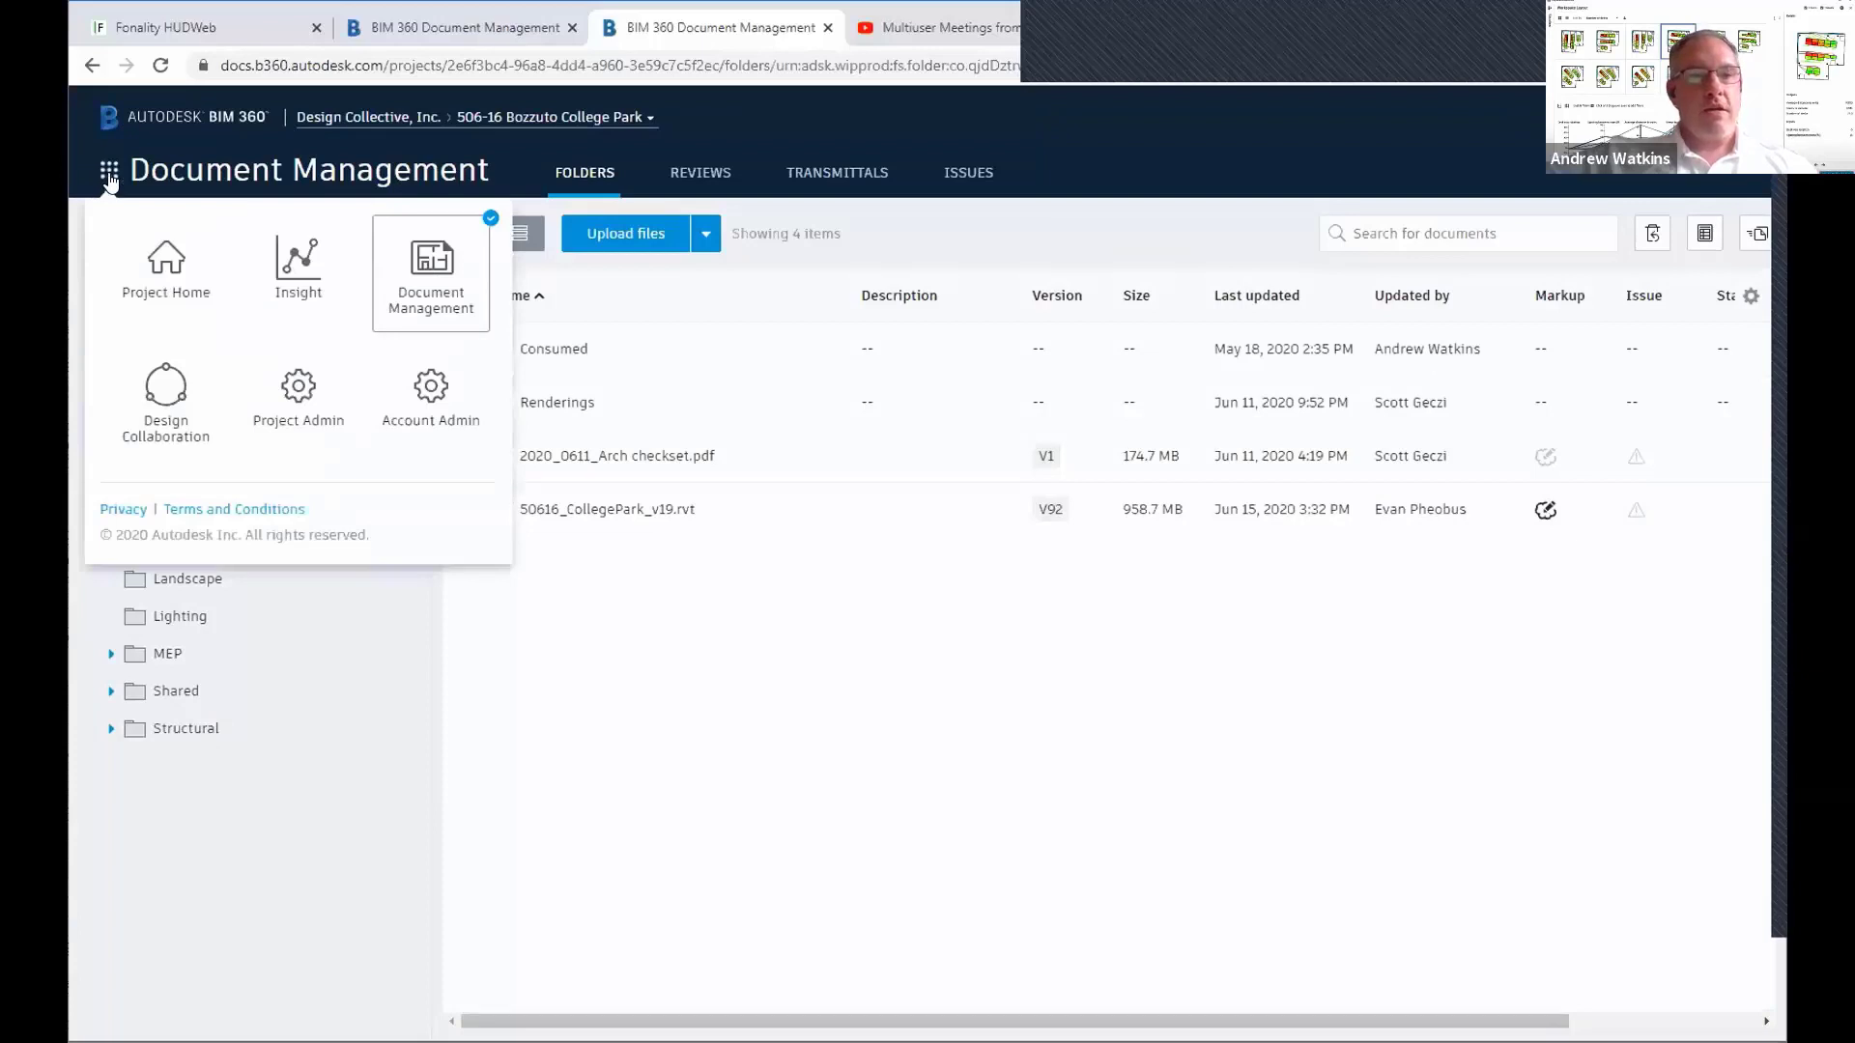
left_click(437, 277)
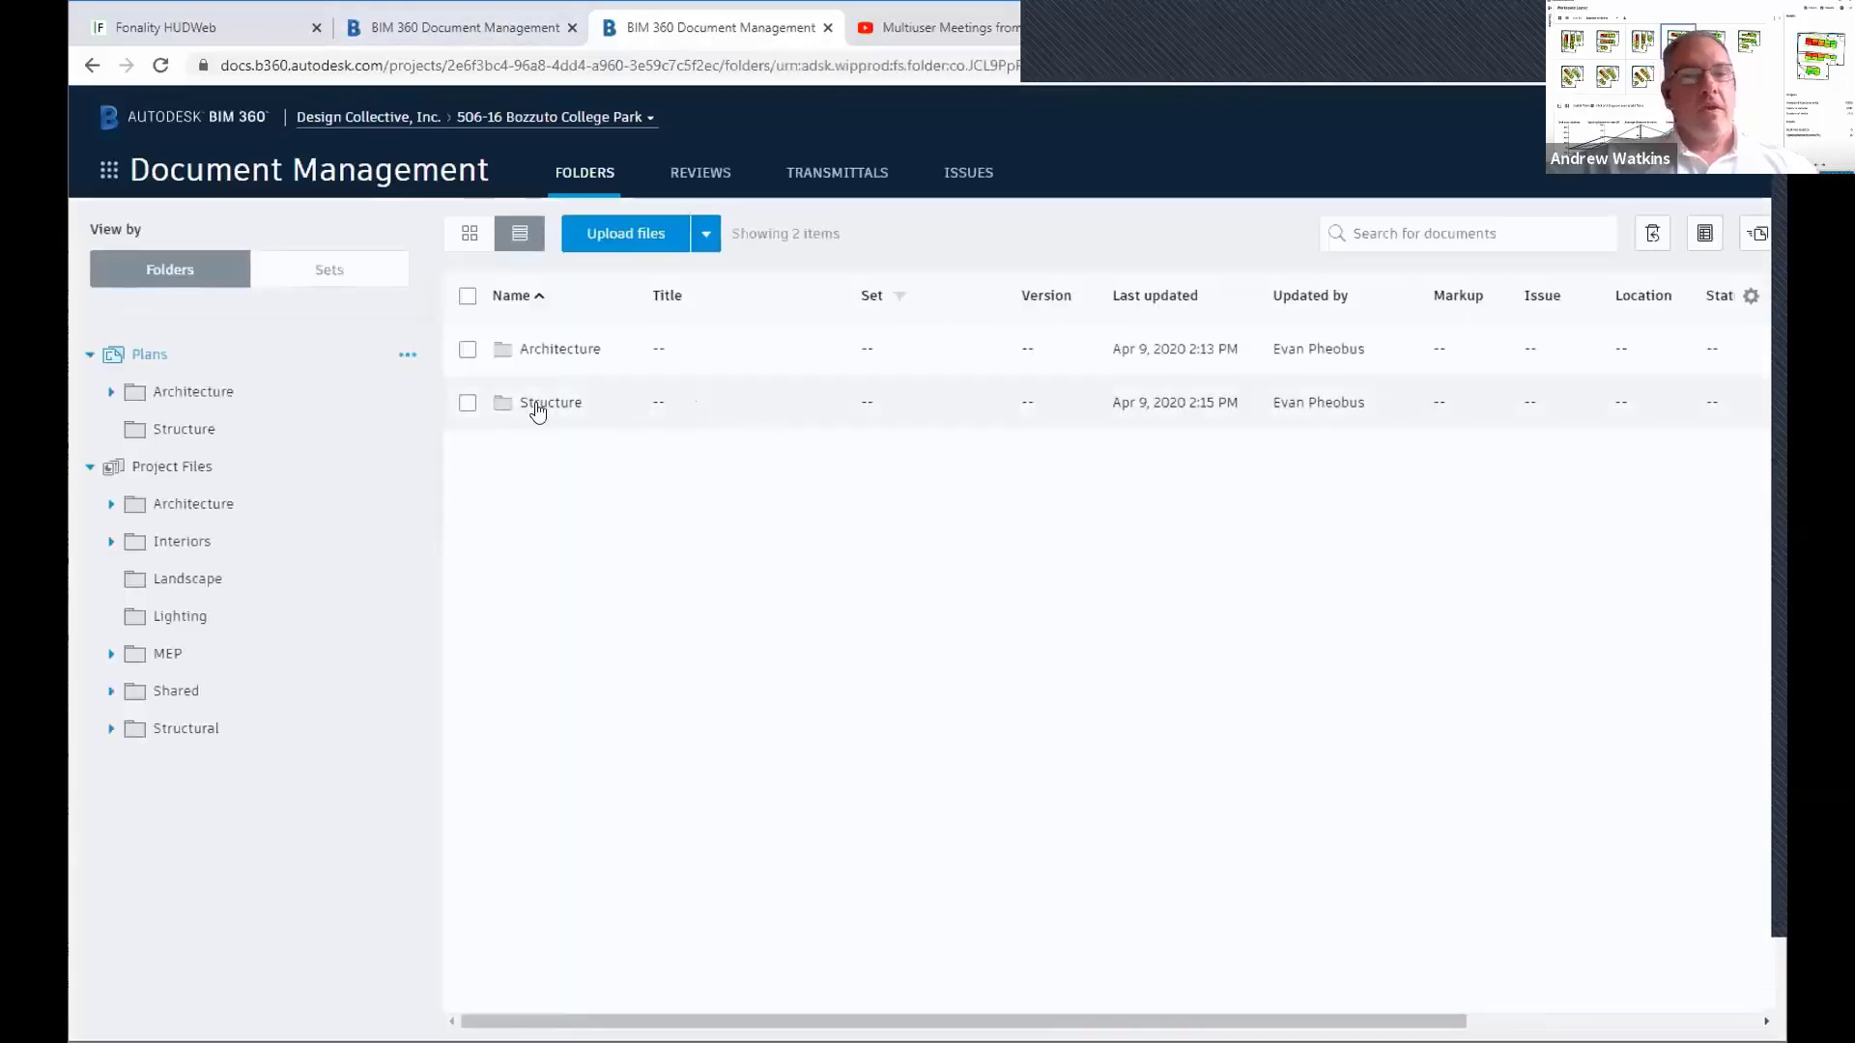
left_click(194, 504)
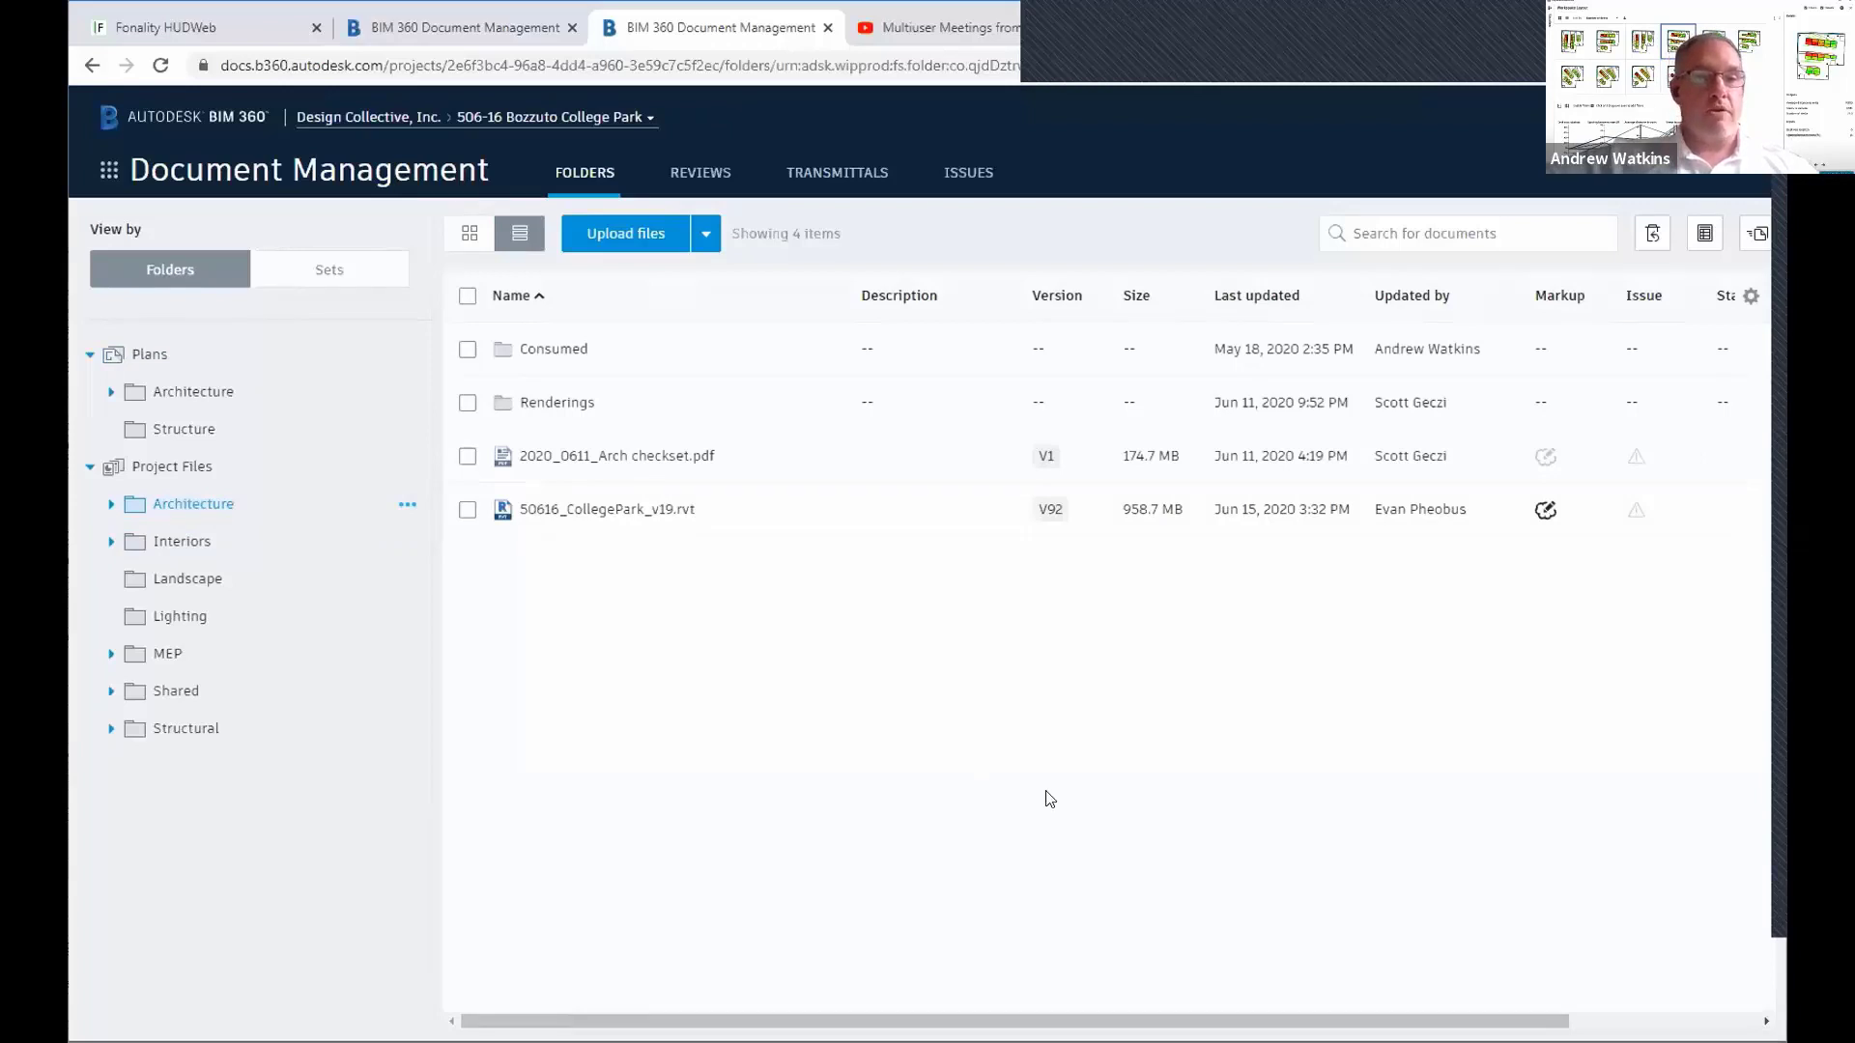
Open 50616_CollegePark_v19.rvt (V92) in the 3D viewer and orbit to see the site
left_click(660, 514)
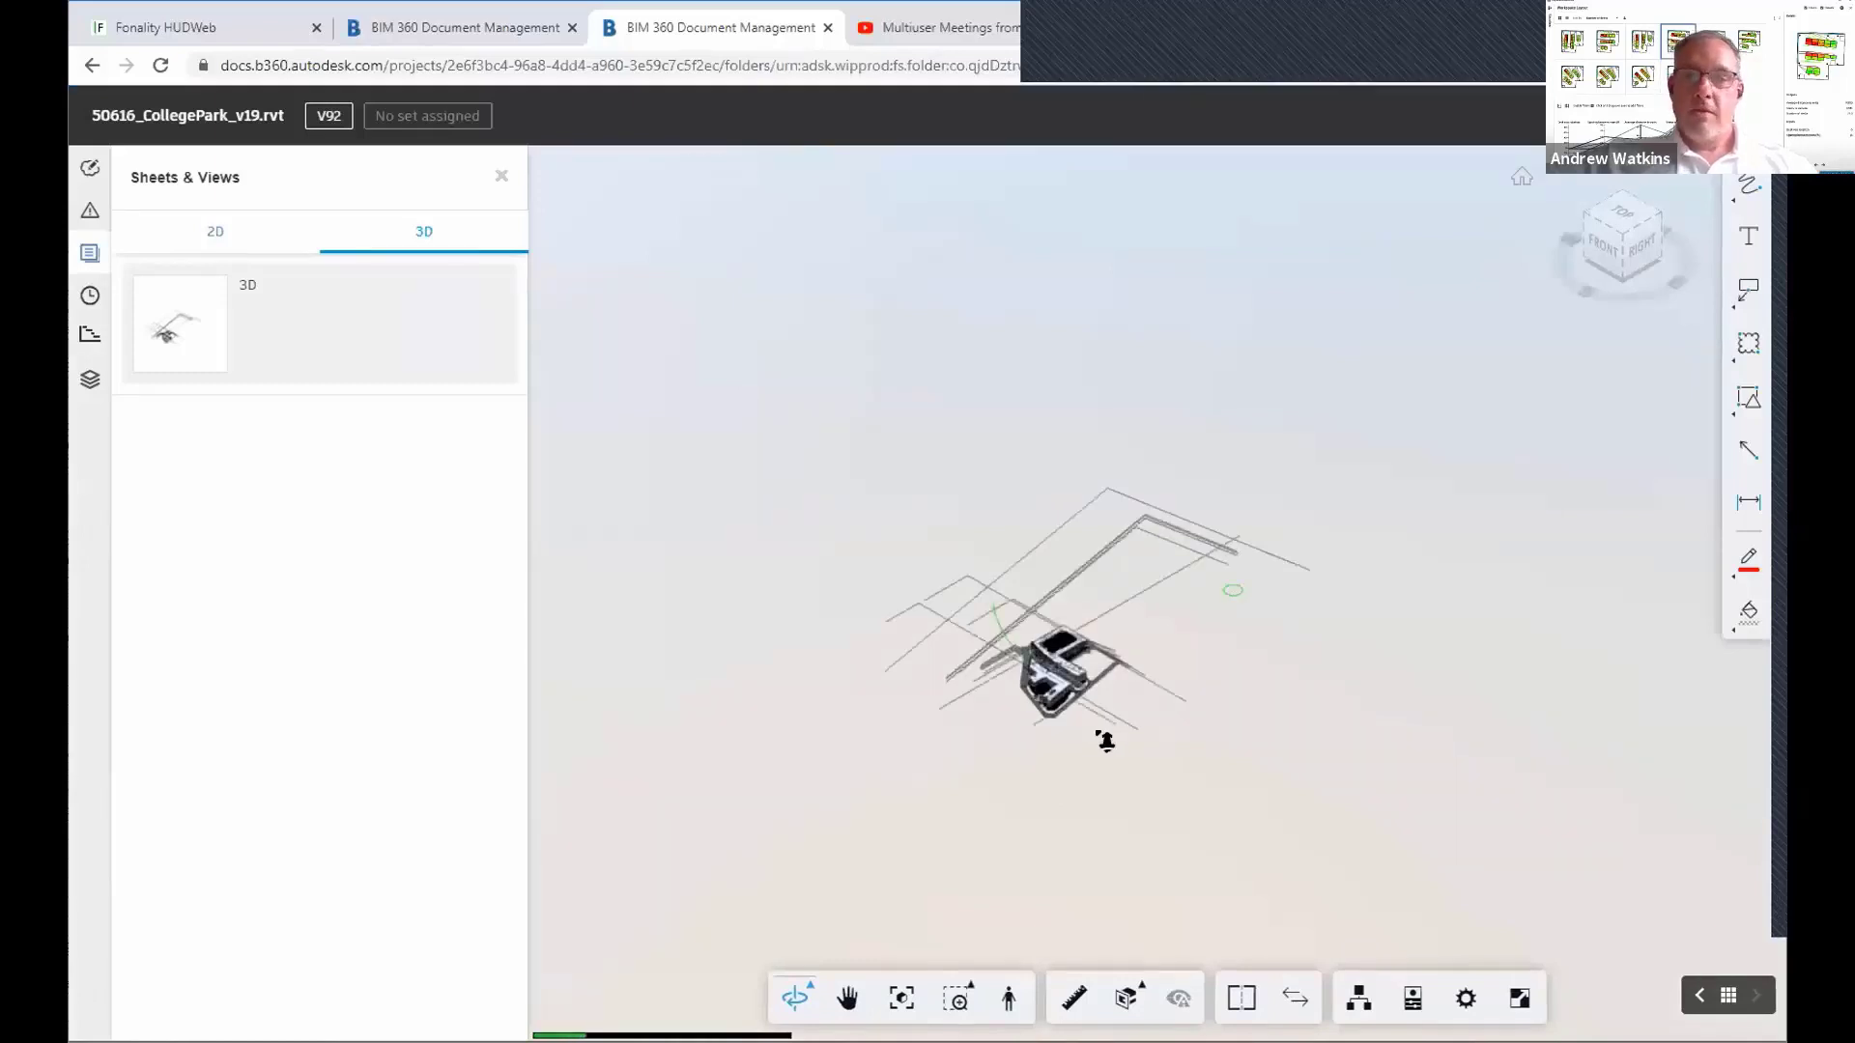
scroll(951, 737, "up", 5)
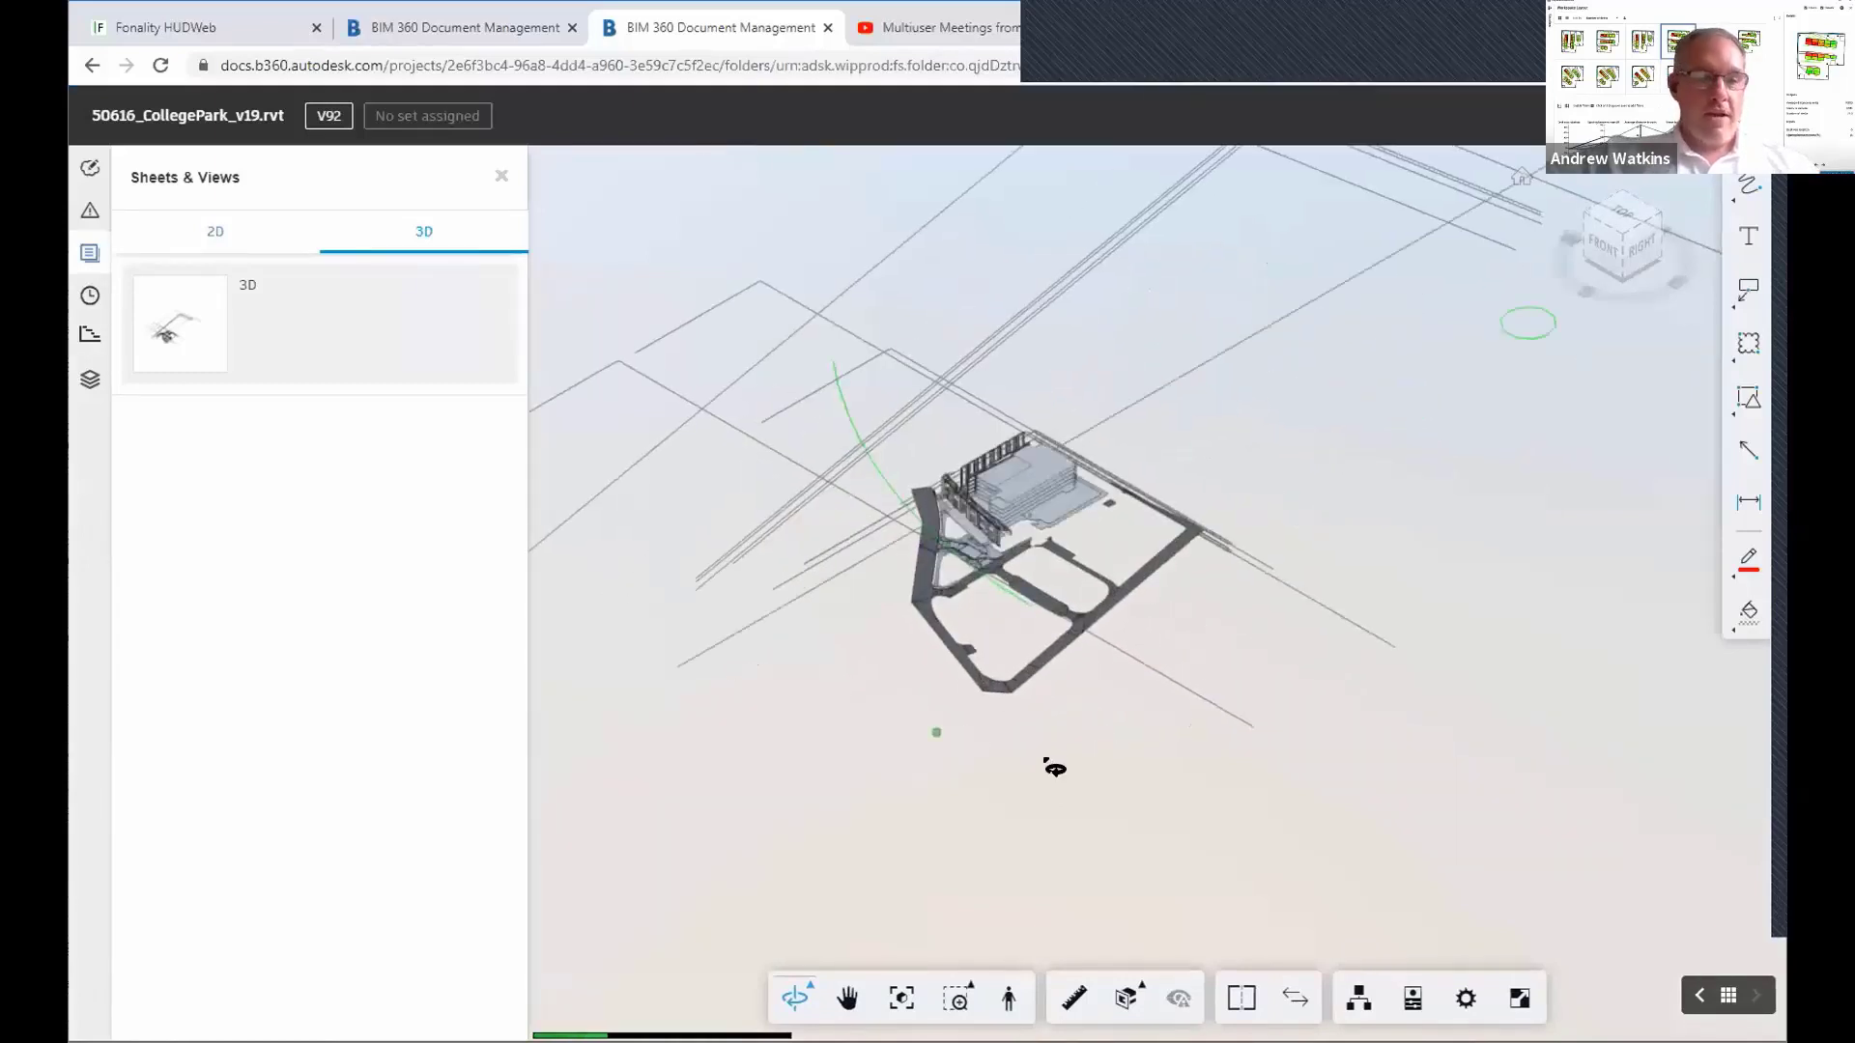
left_click_drag(1058, 780, 1139, 501)
Zoom in on the building complex and orbit it to a new angle
scroll(745, 281, "up", 3)
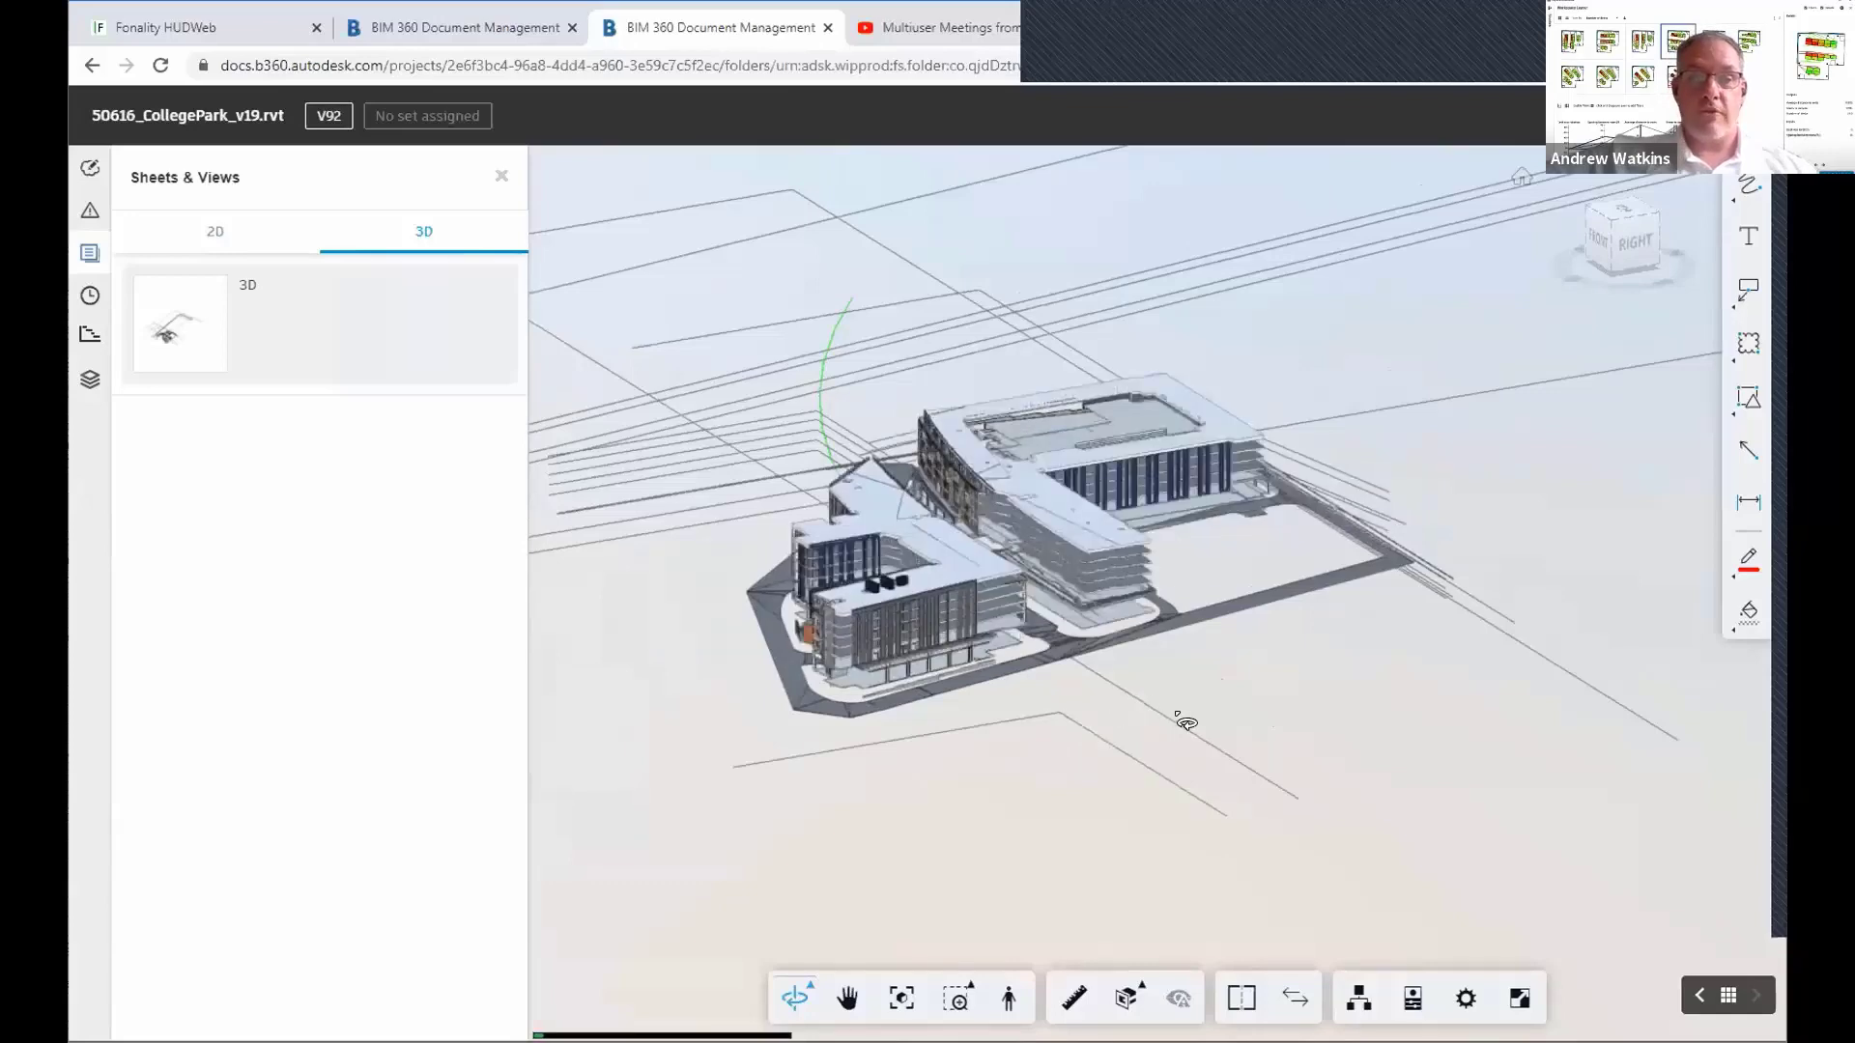
left_click_drag(1226, 716, 1232, 734)
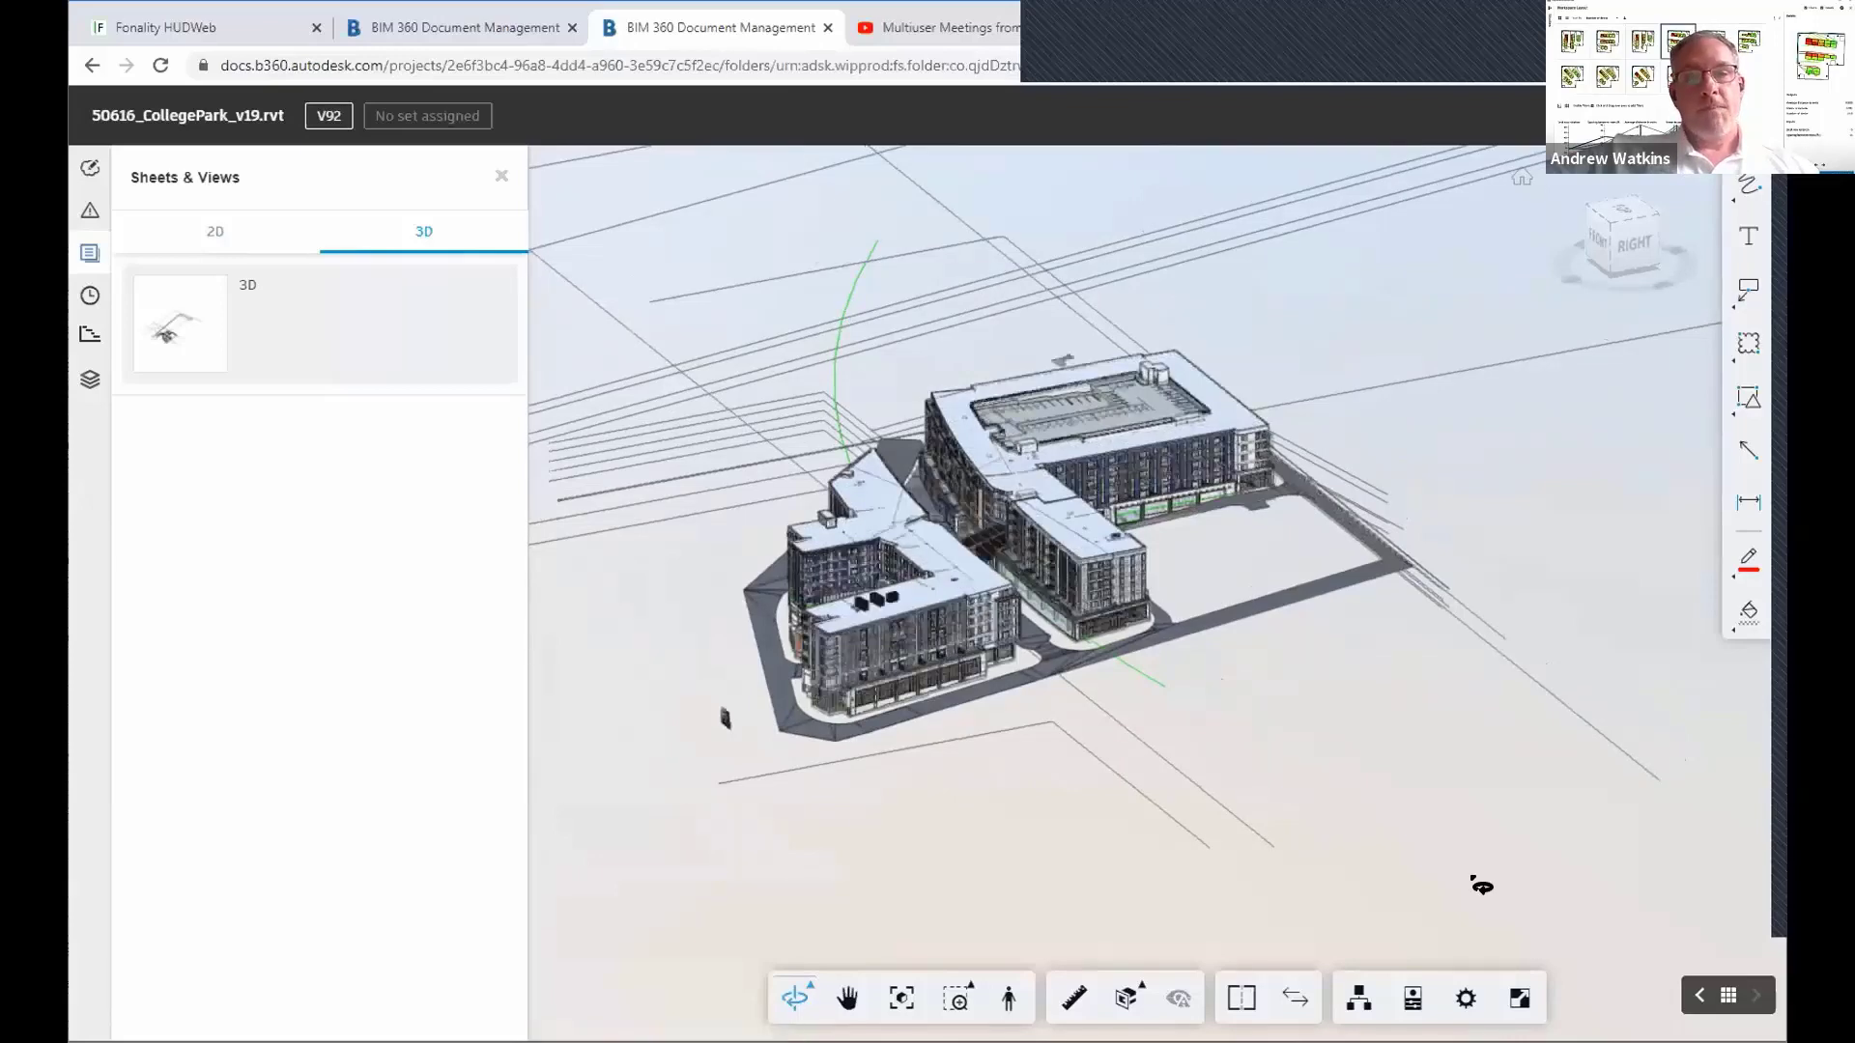
left_click_drag(1408, 817, 1388, 802)
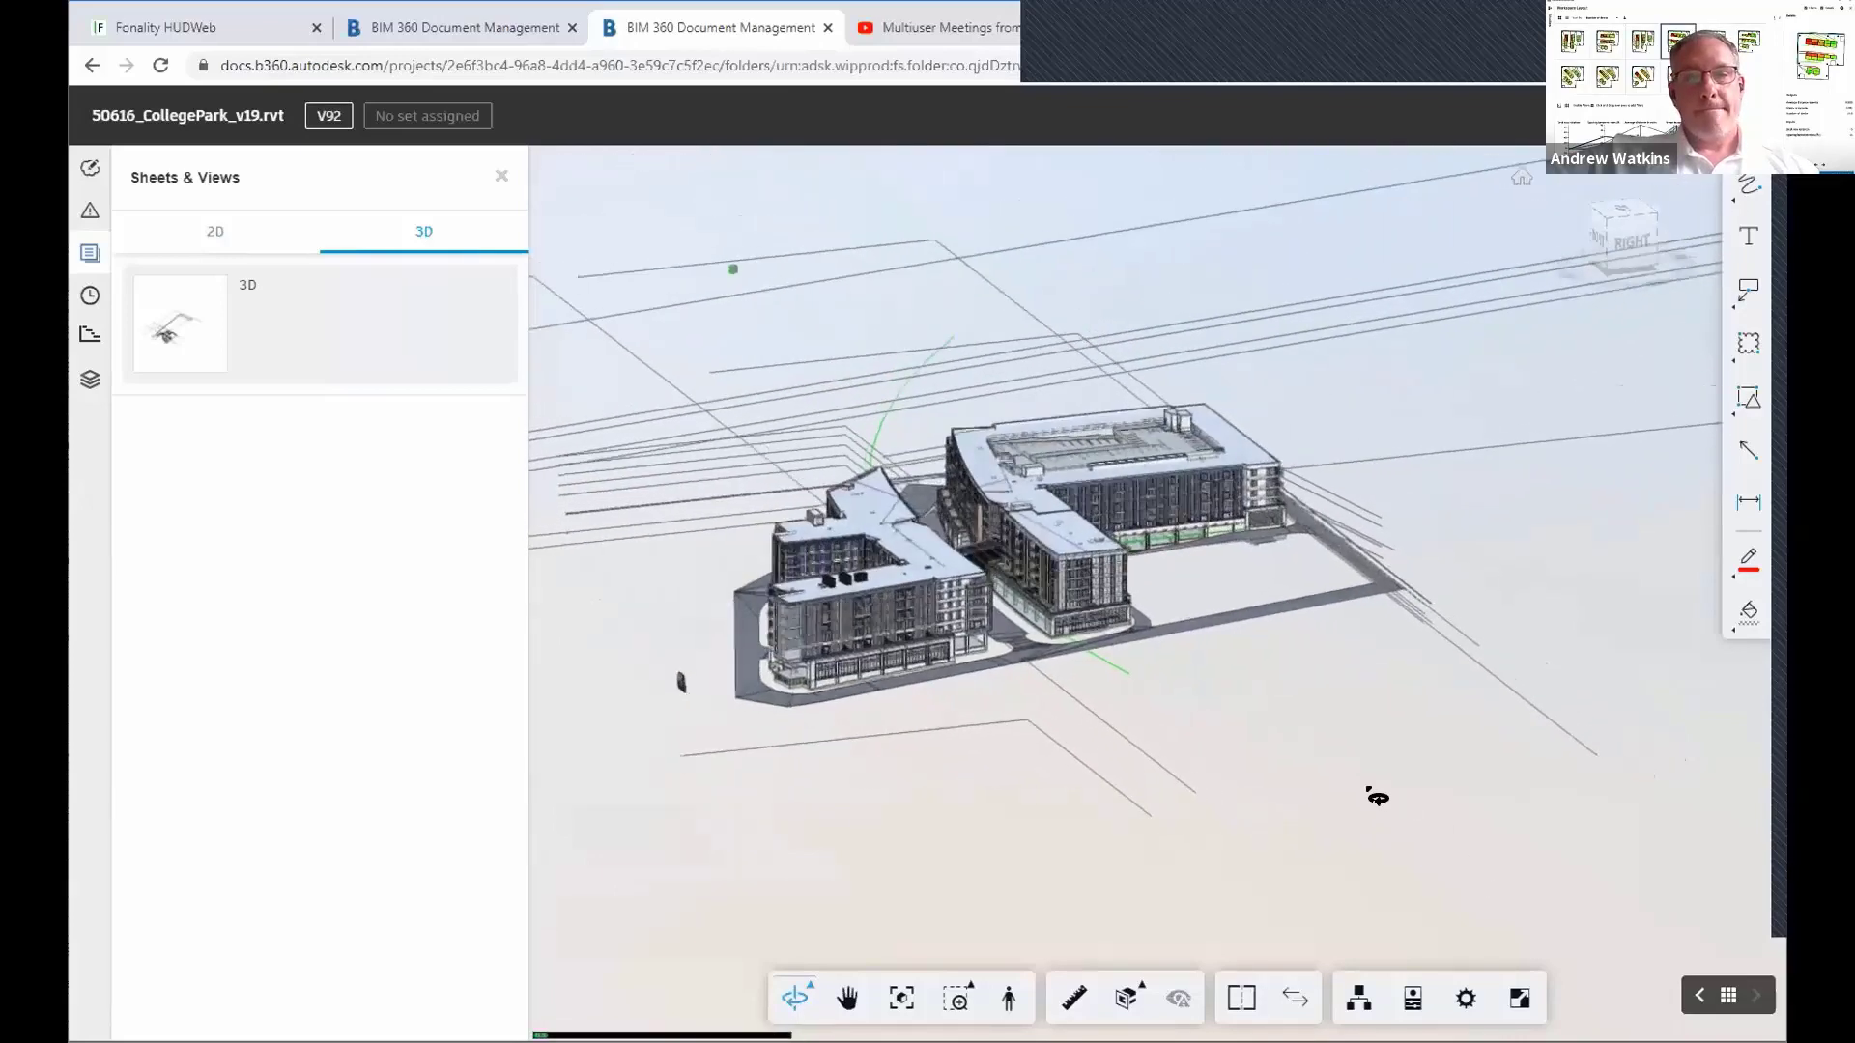
scroll(600, 510, "up", 2)
scroll(601, 510, "up", 2)
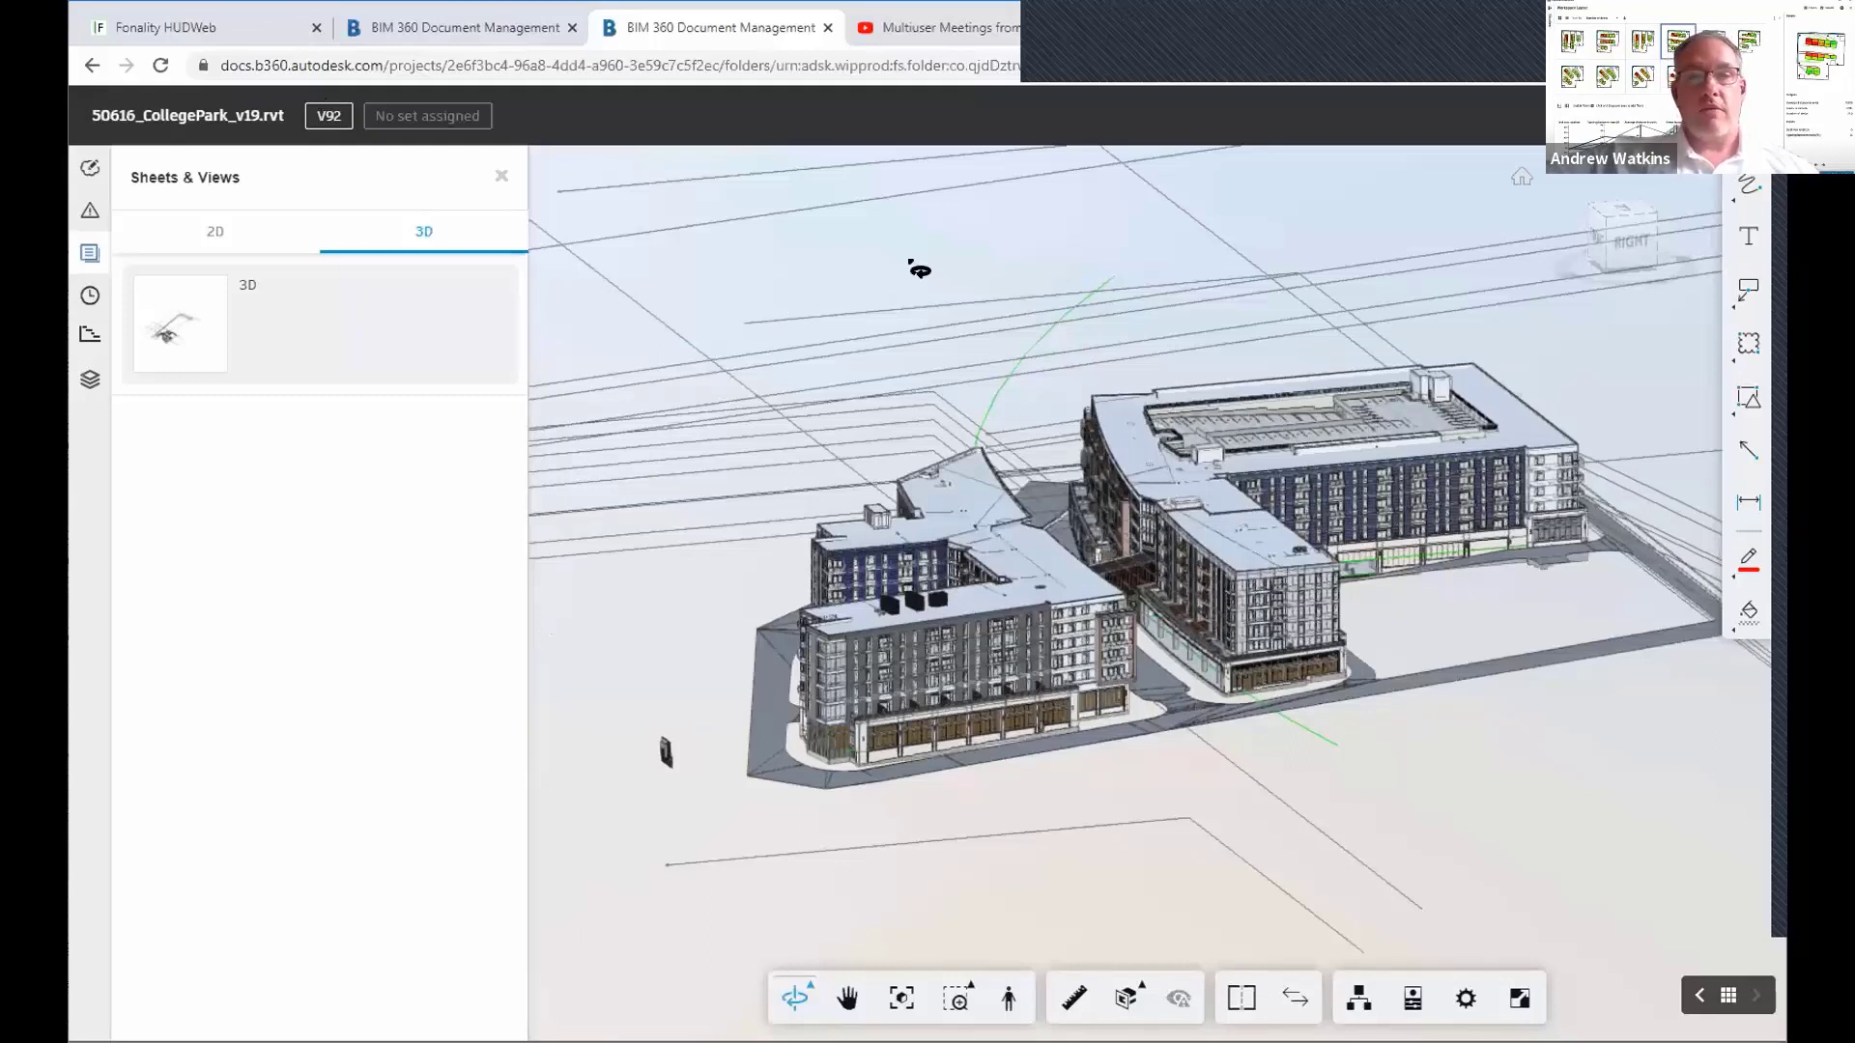
left_click_drag(920, 249, 935, 256)
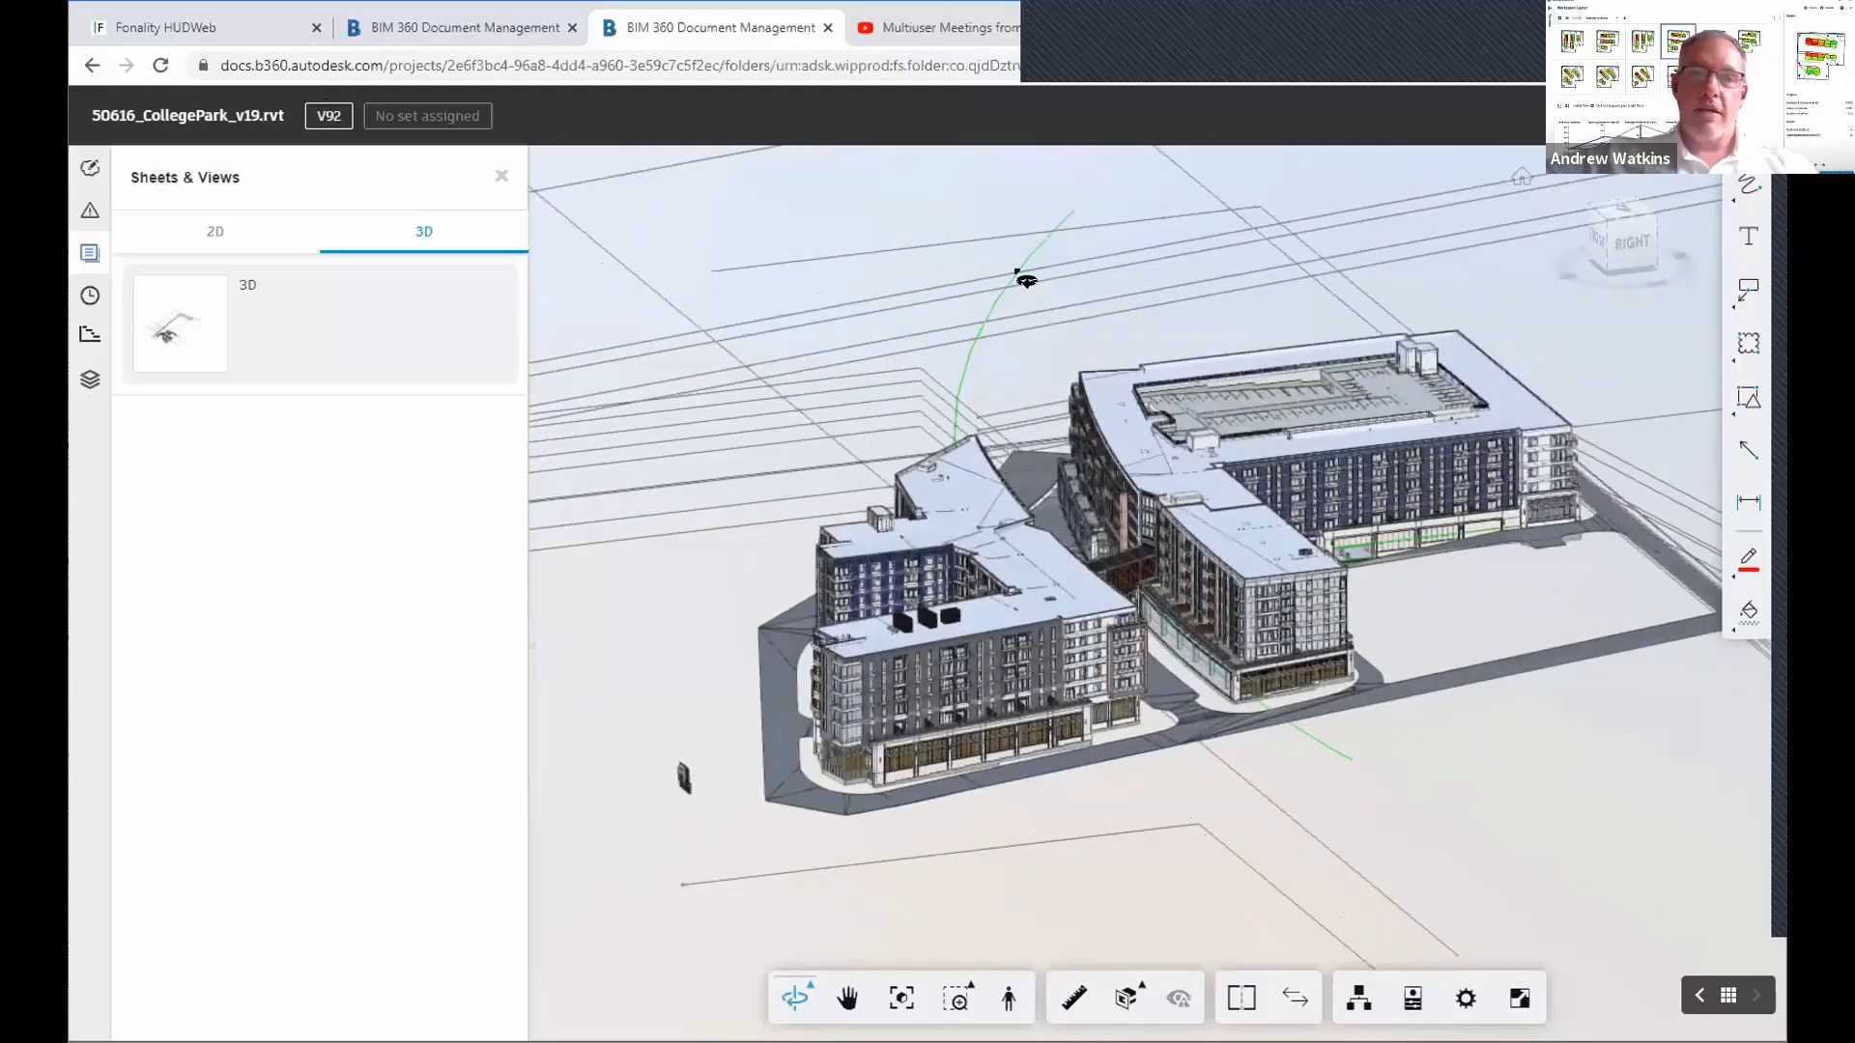
left_click_drag(1025, 280, 1011, 223)
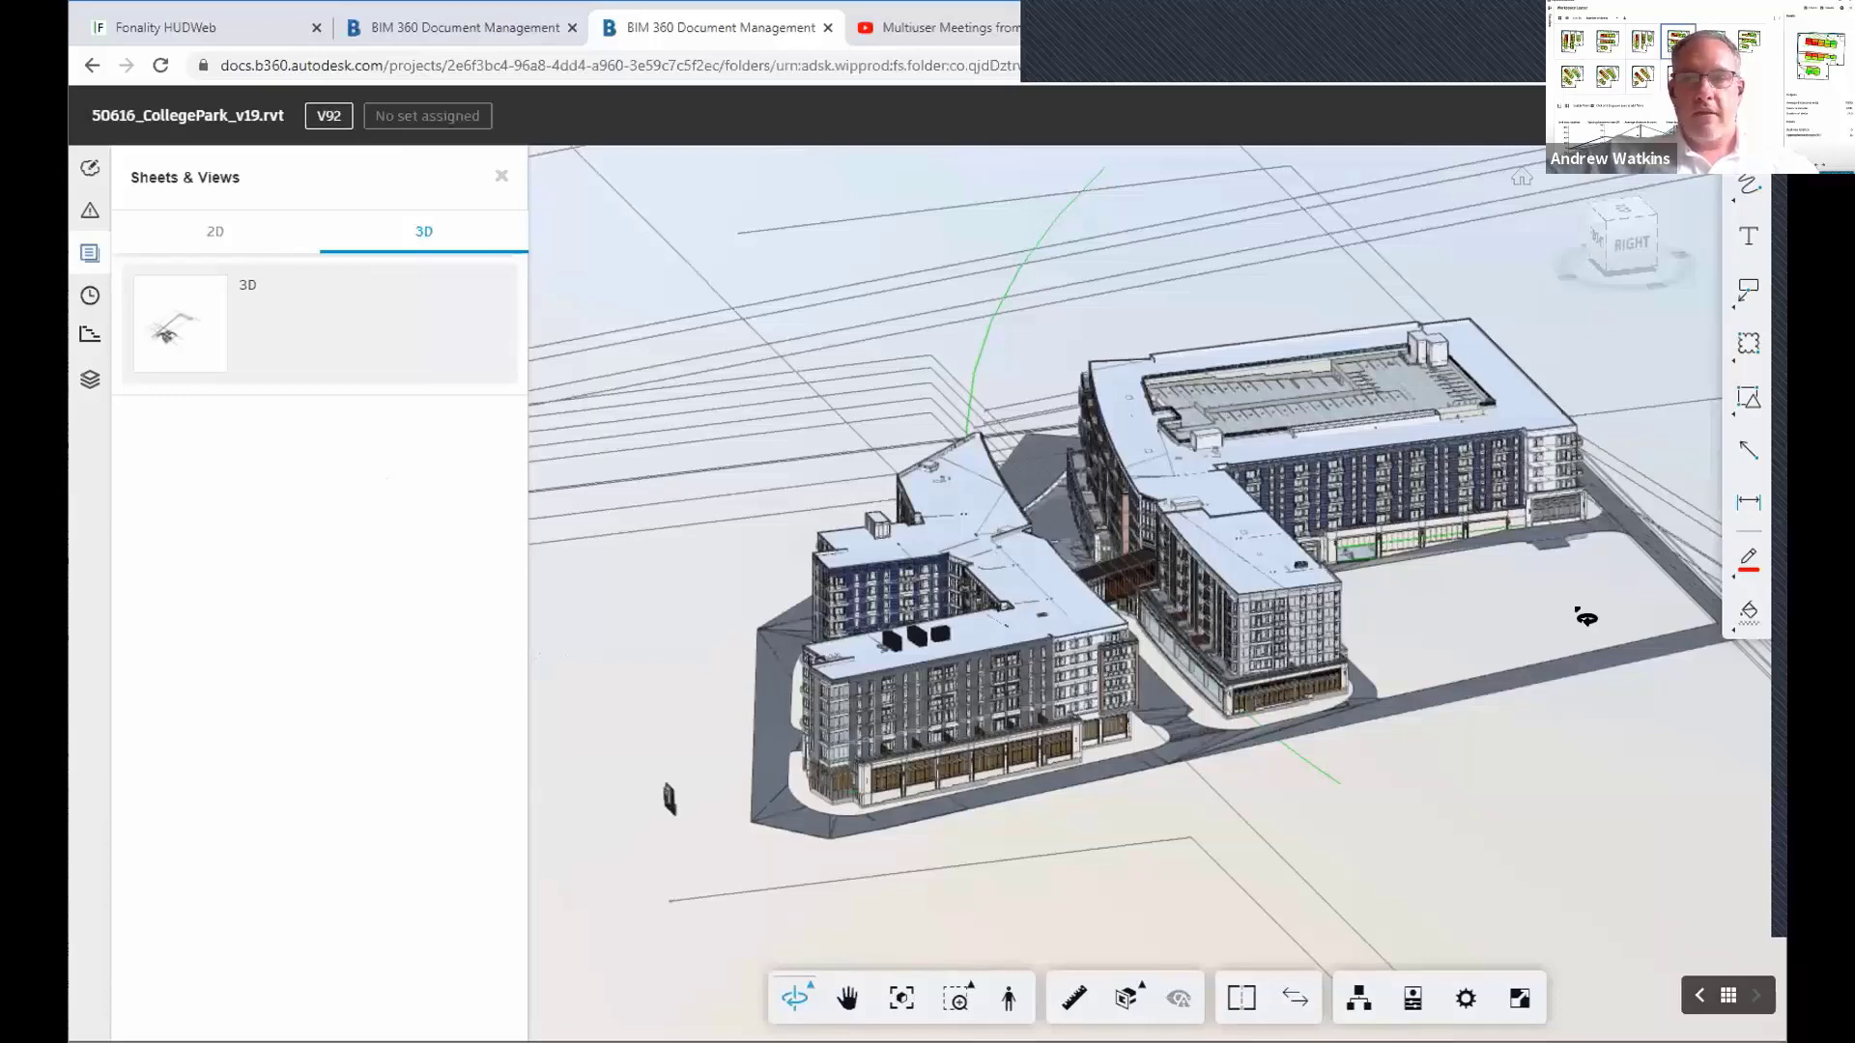
Give the model a last slight orbit, then switch to the Bluebeam Revu presentation
left_click_drag(1541, 607, 1551, 603)
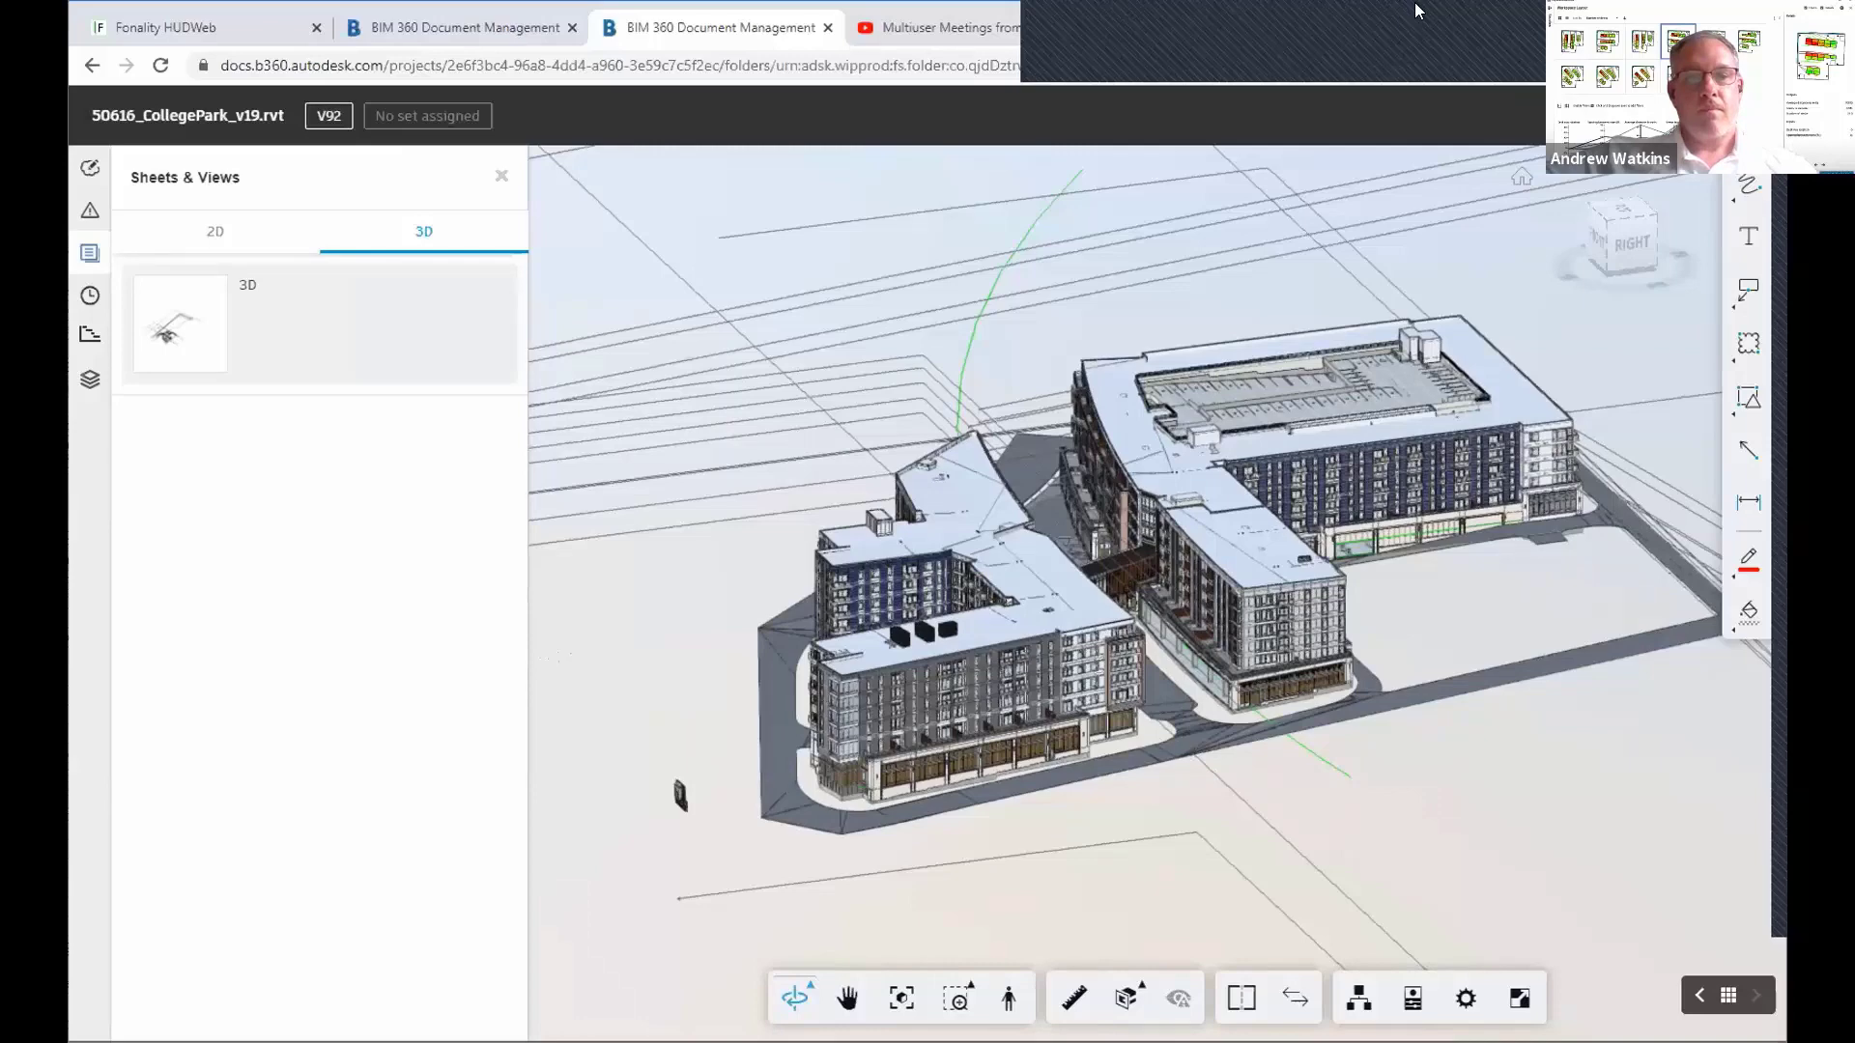
key("alt+Tab")
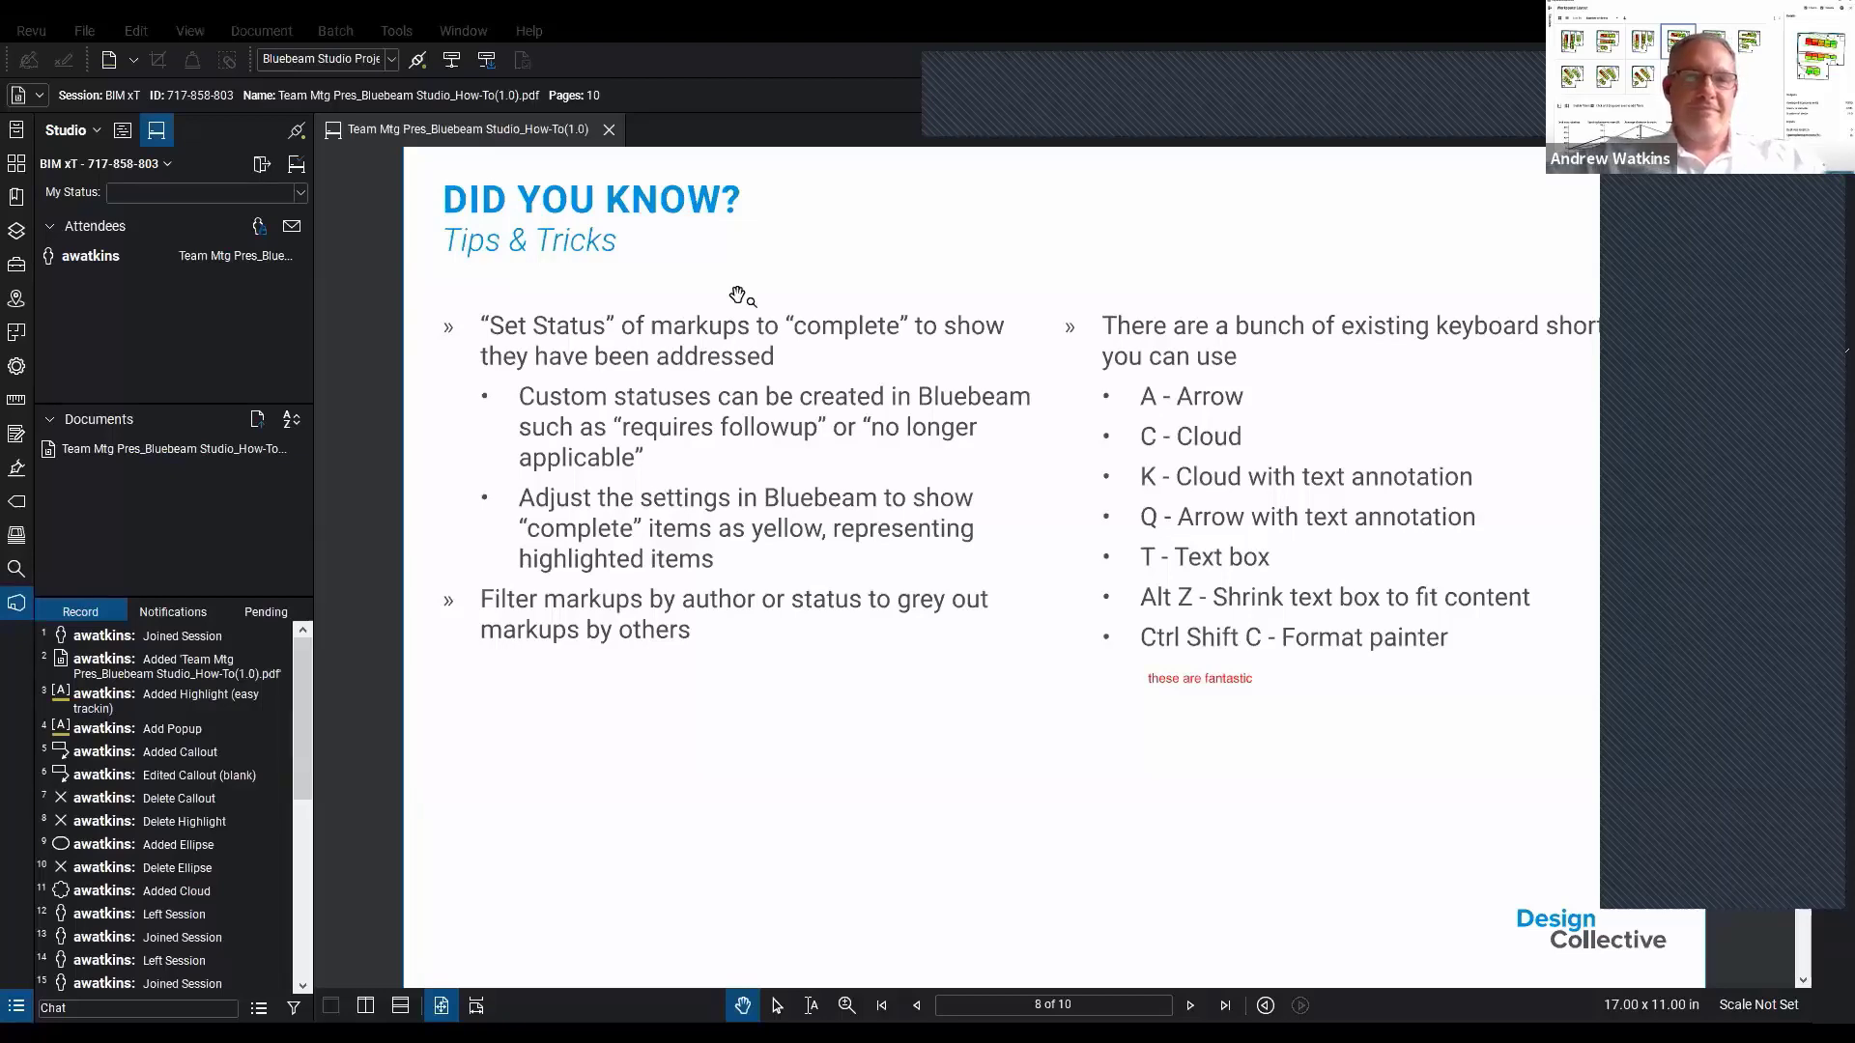
Page back from page 8 to page 6, the Workflow – Projects and Pursuits slide
left_click(916, 1006)
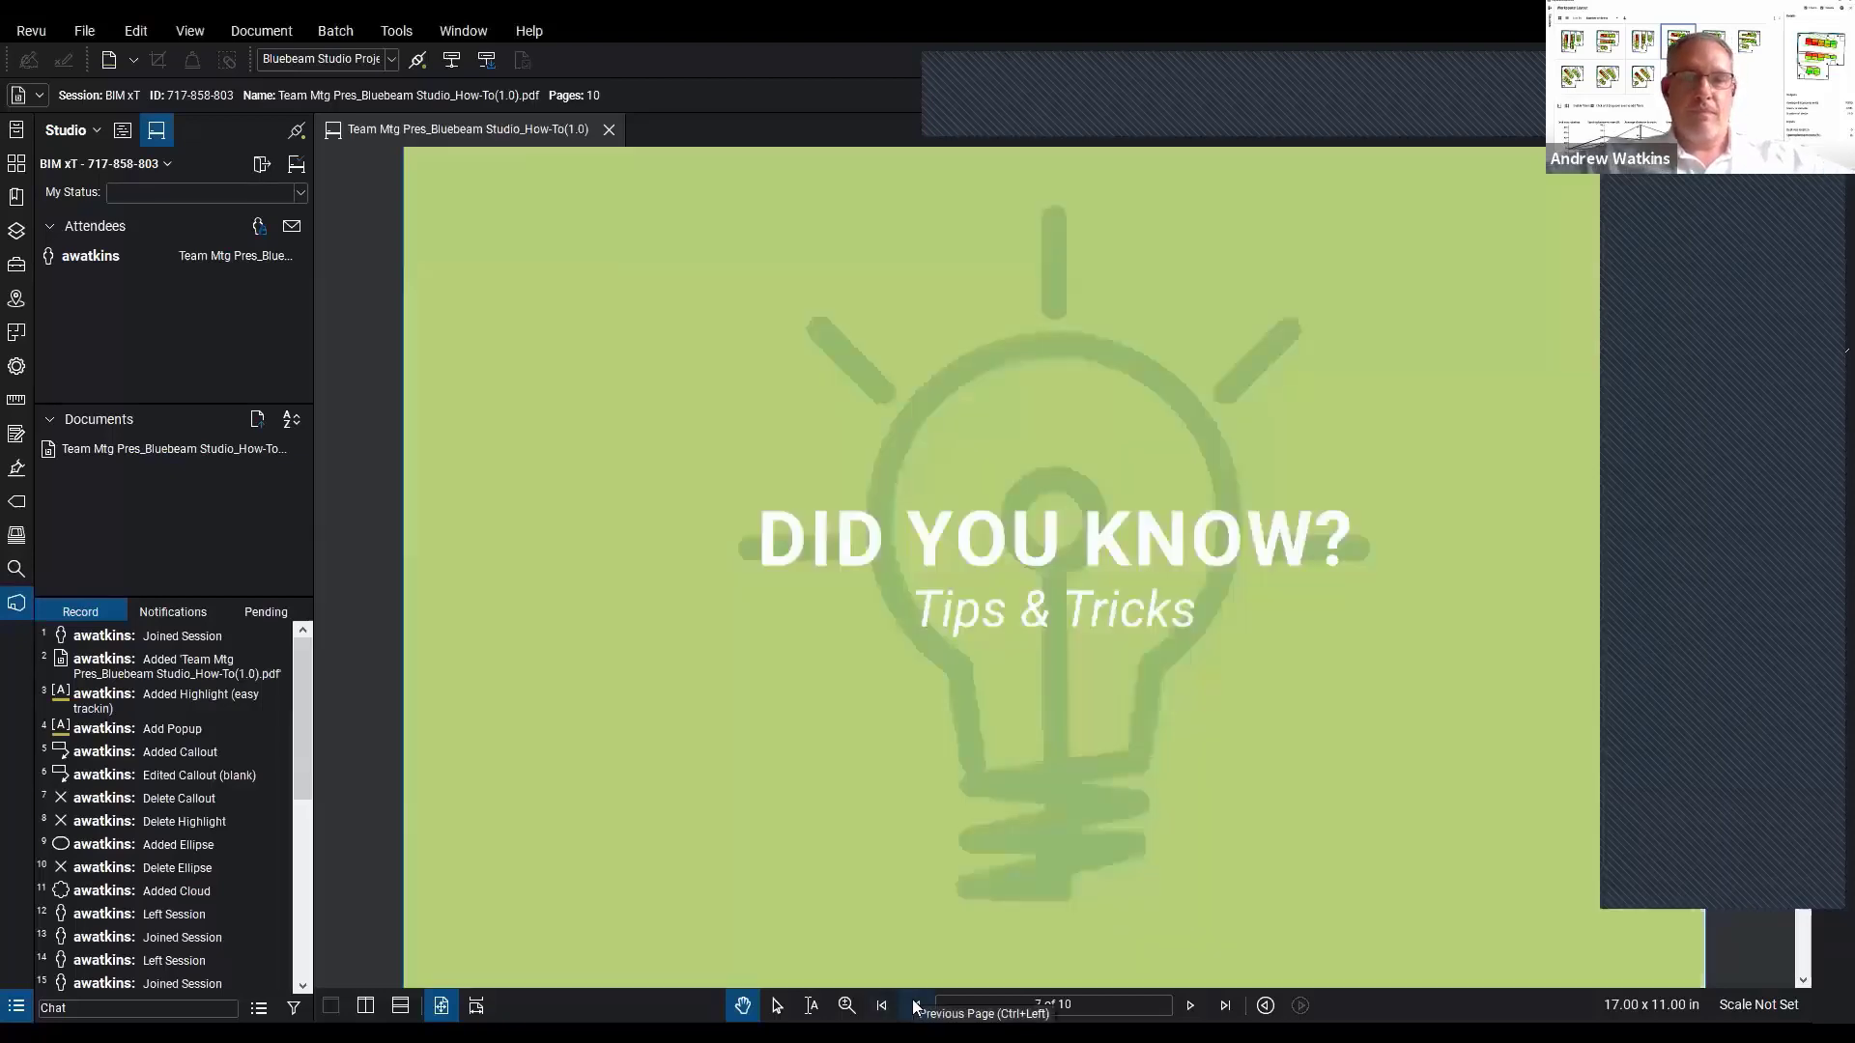
left_click(916, 1005)
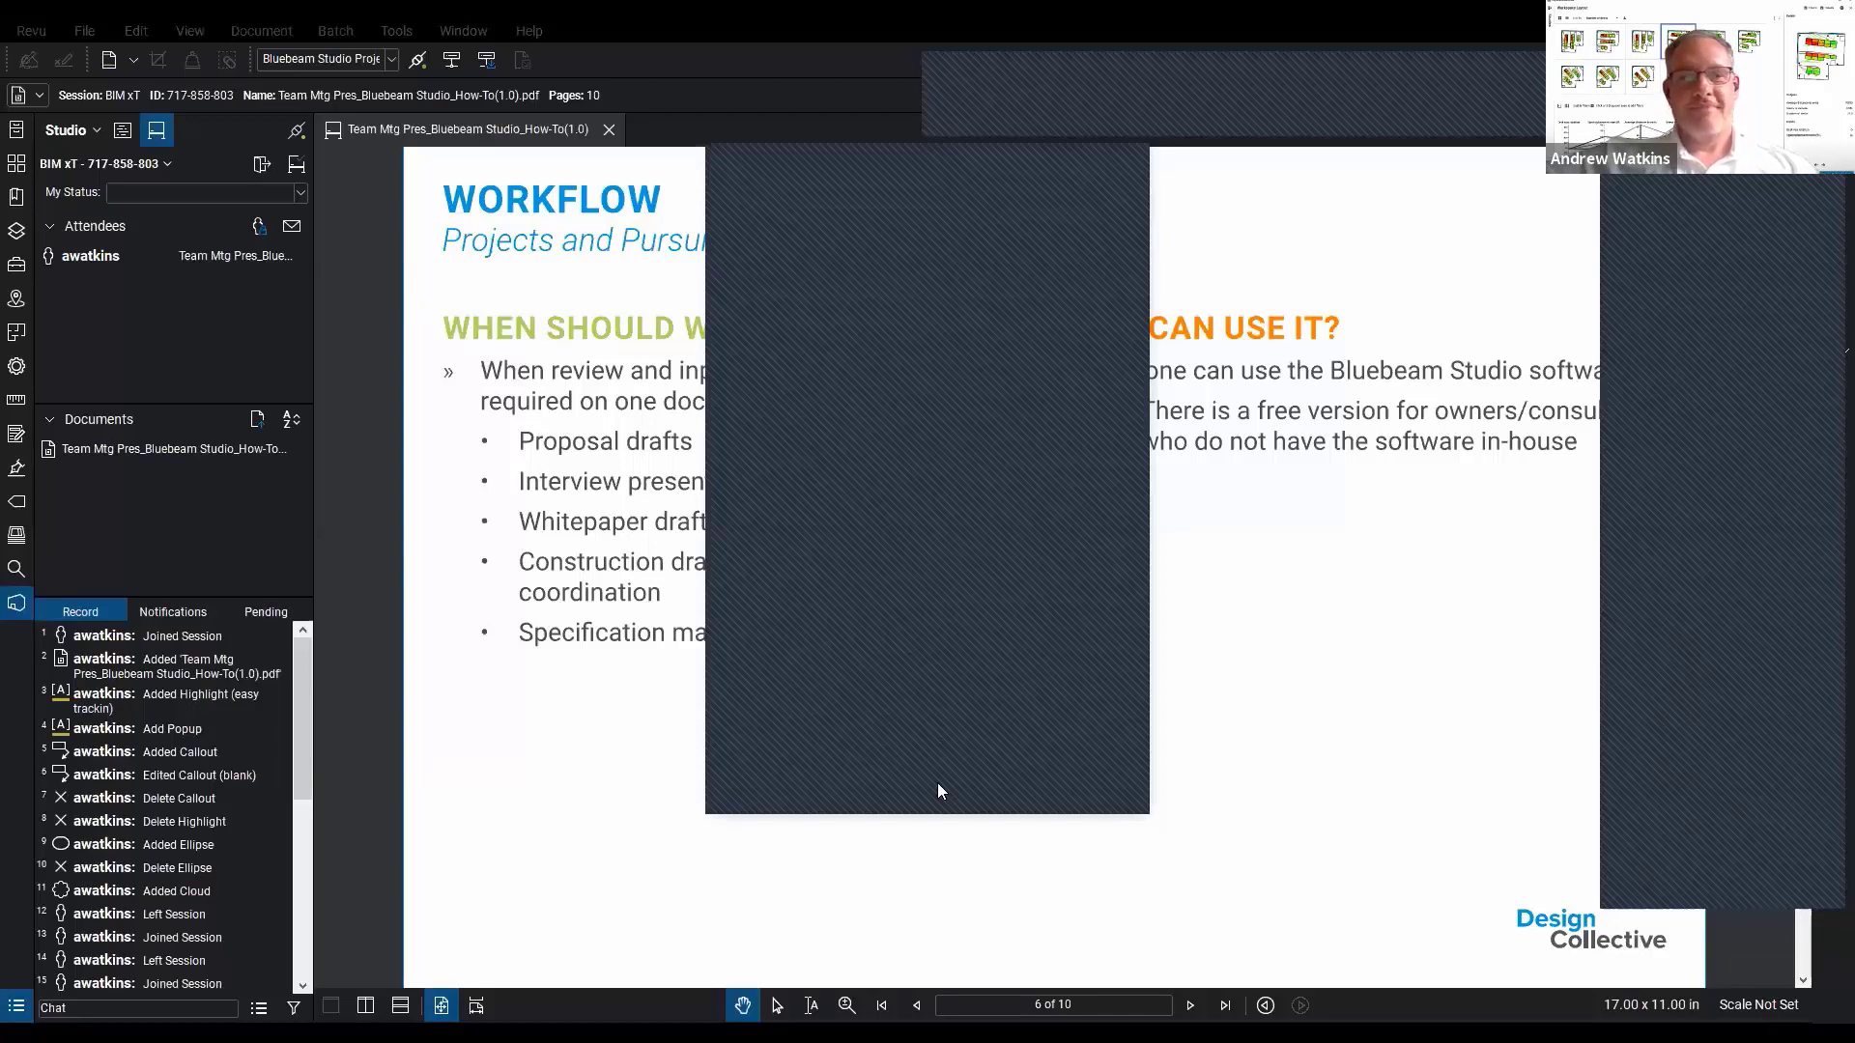
left_click(938, 785)
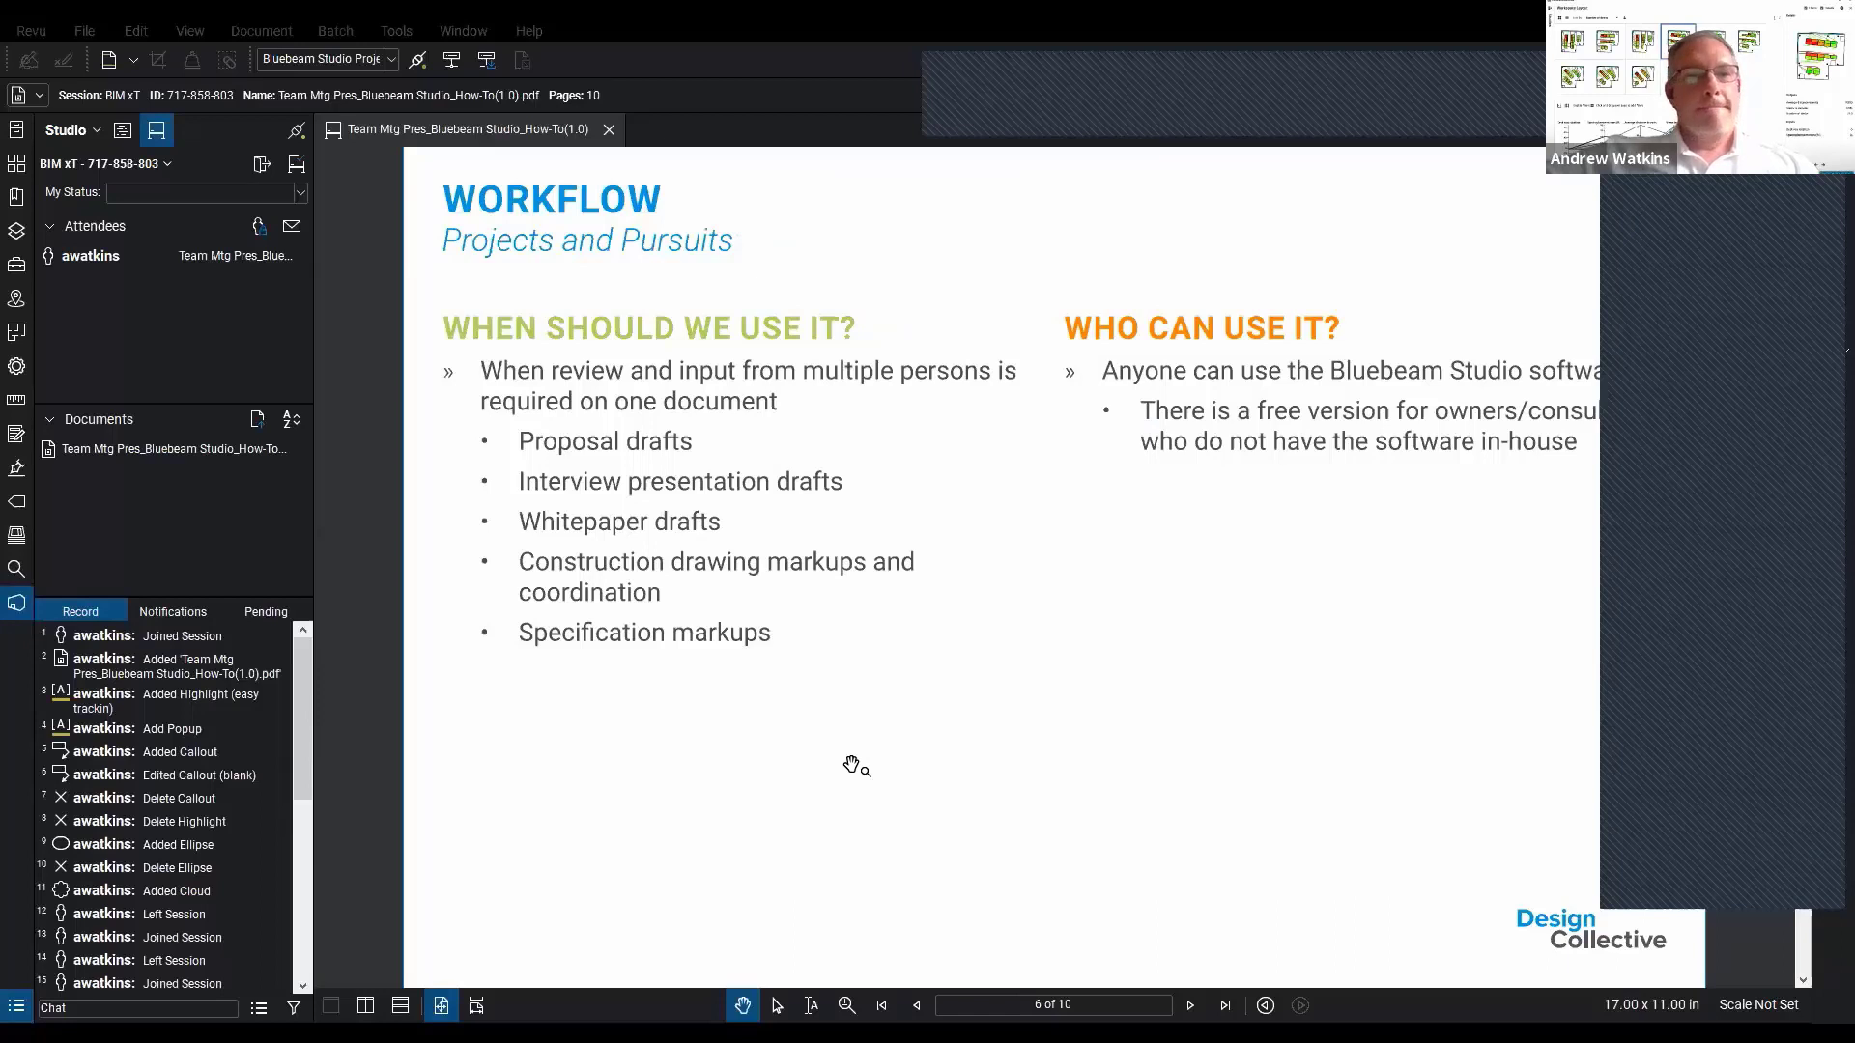
left_click(15, 605)
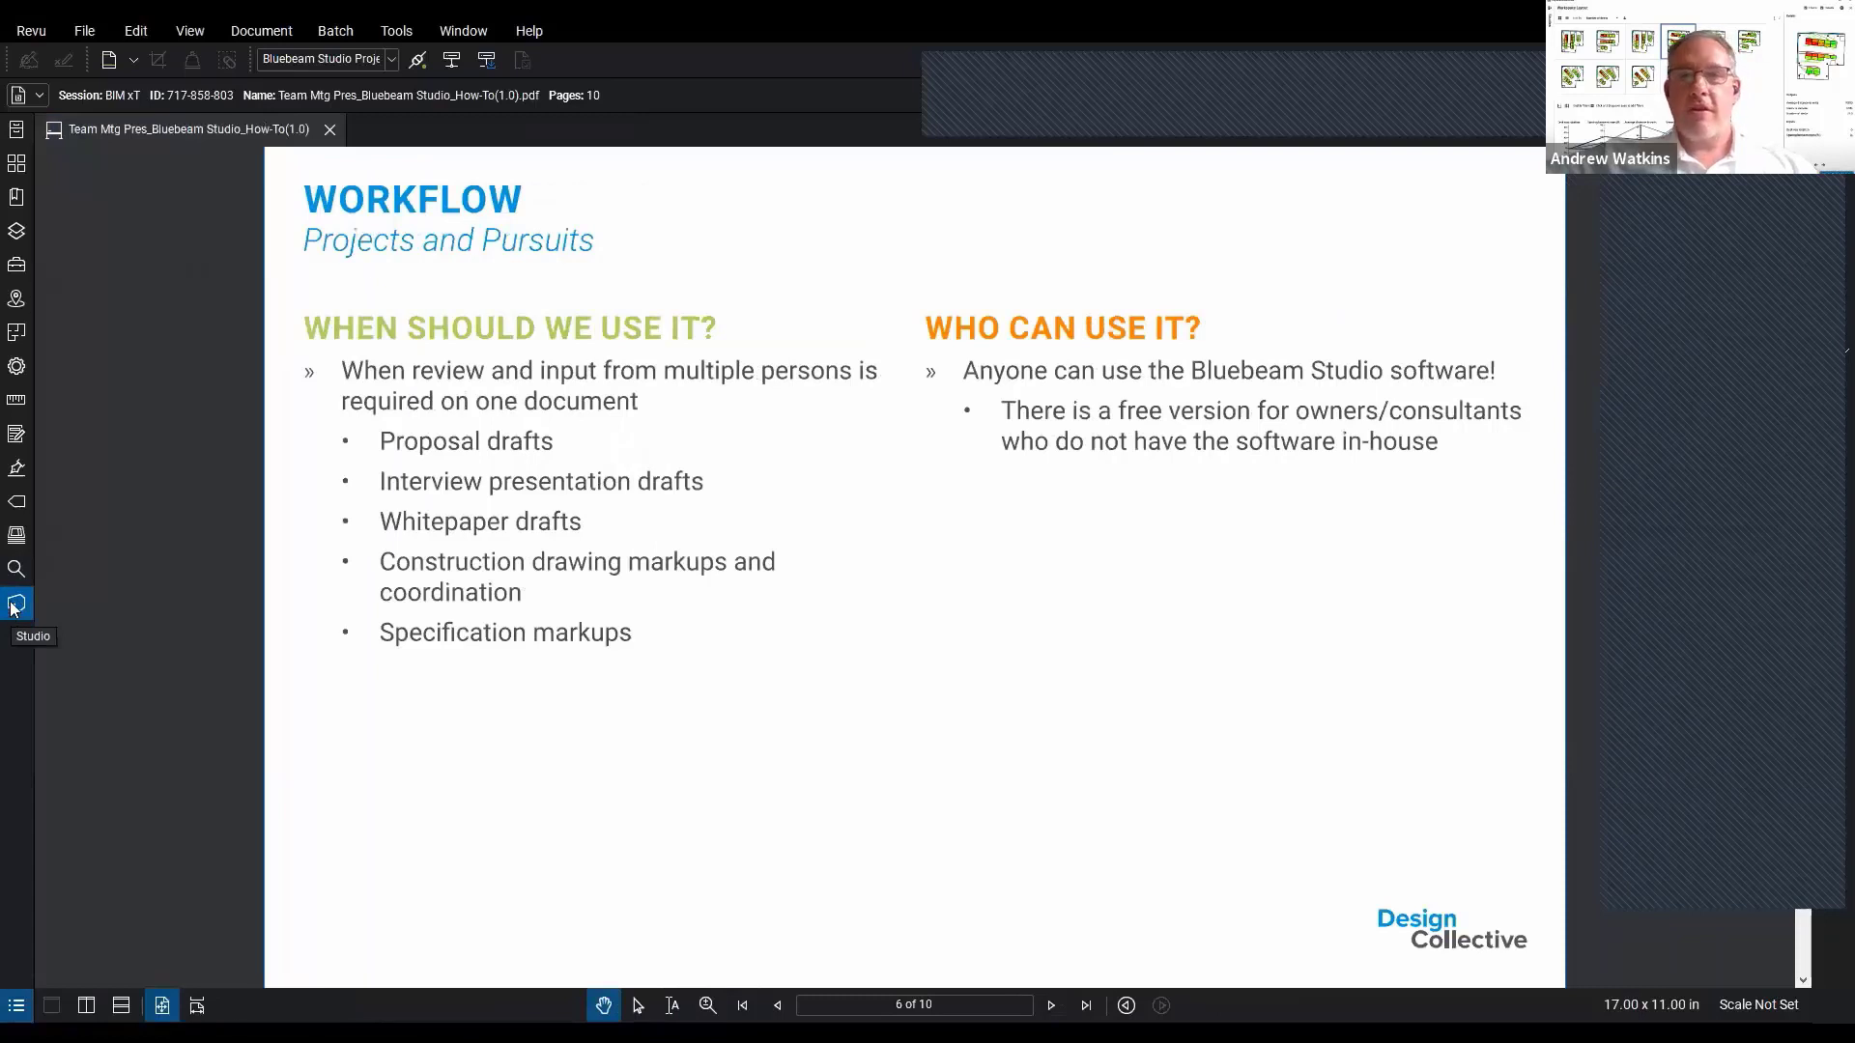
left_click(14, 604)
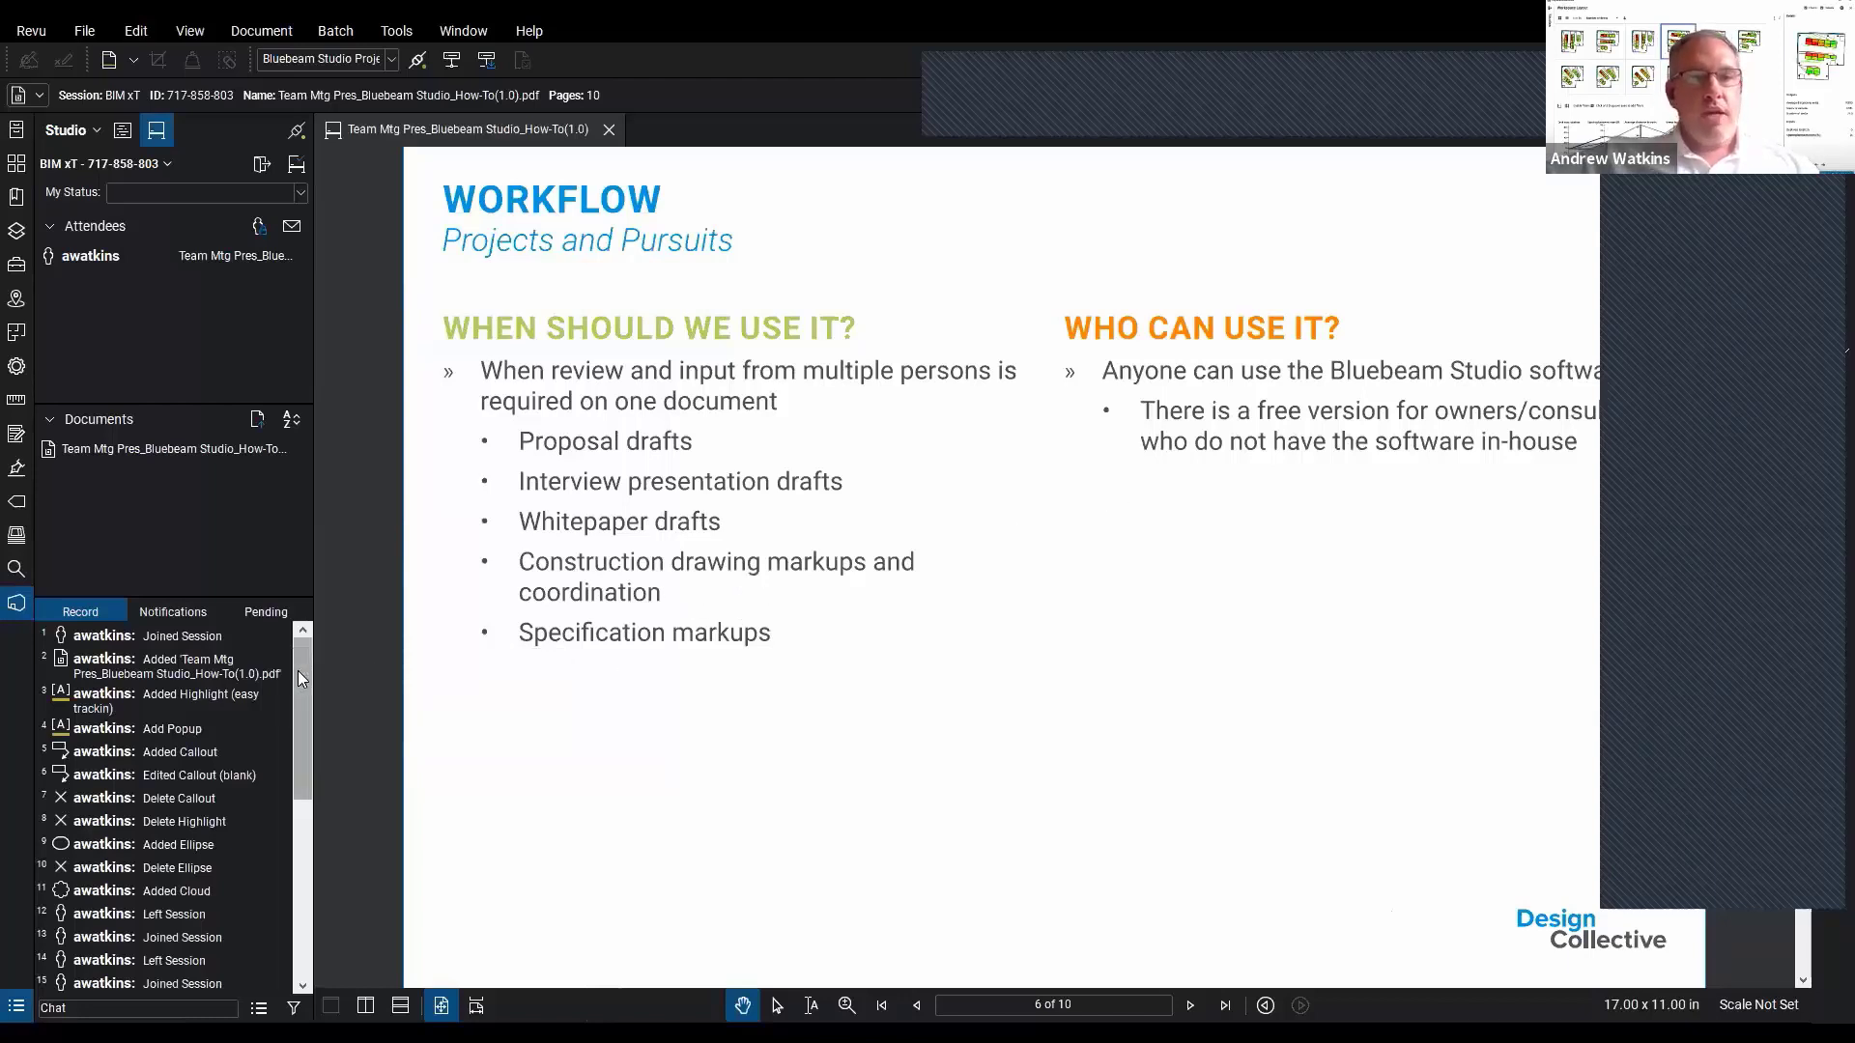
Scroll the Record list, then scroll the document up to page 4, Why Bluebeam Studio?
left_click_drag(297, 671, 301, 709)
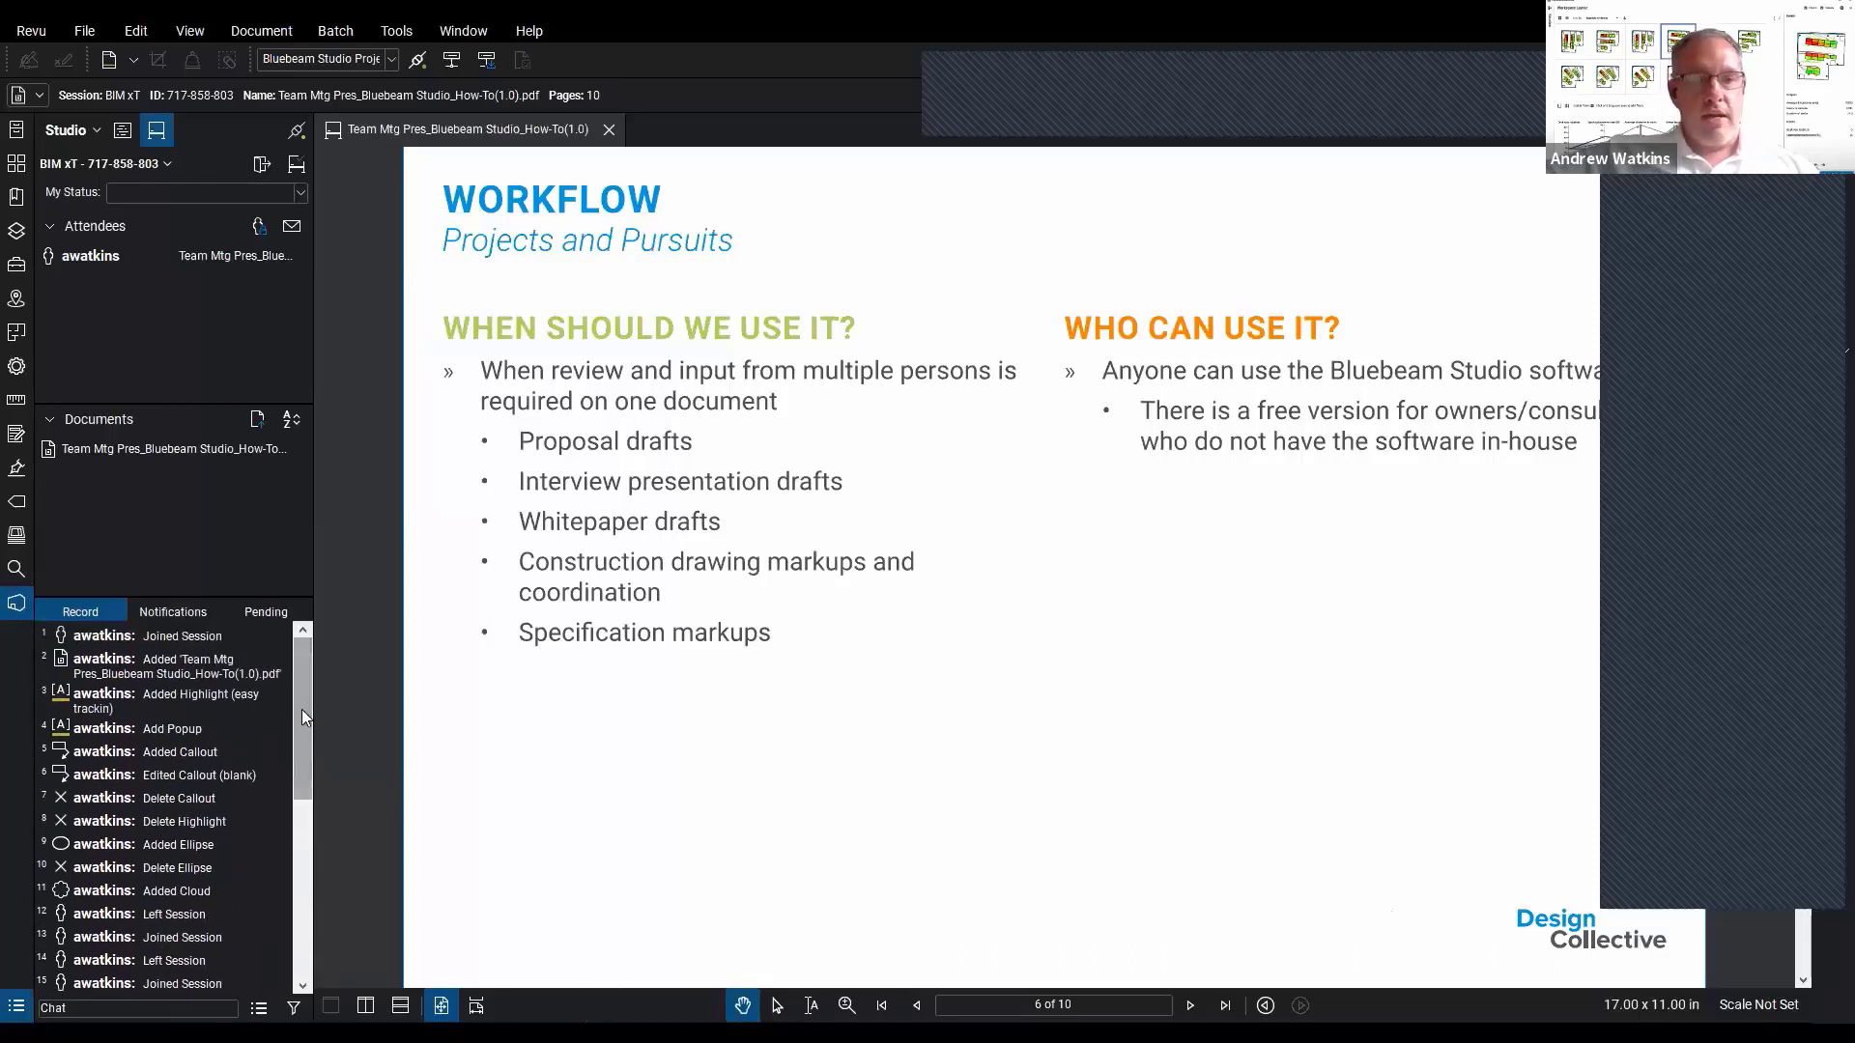
left_click_drag(302, 711, 296, 903)
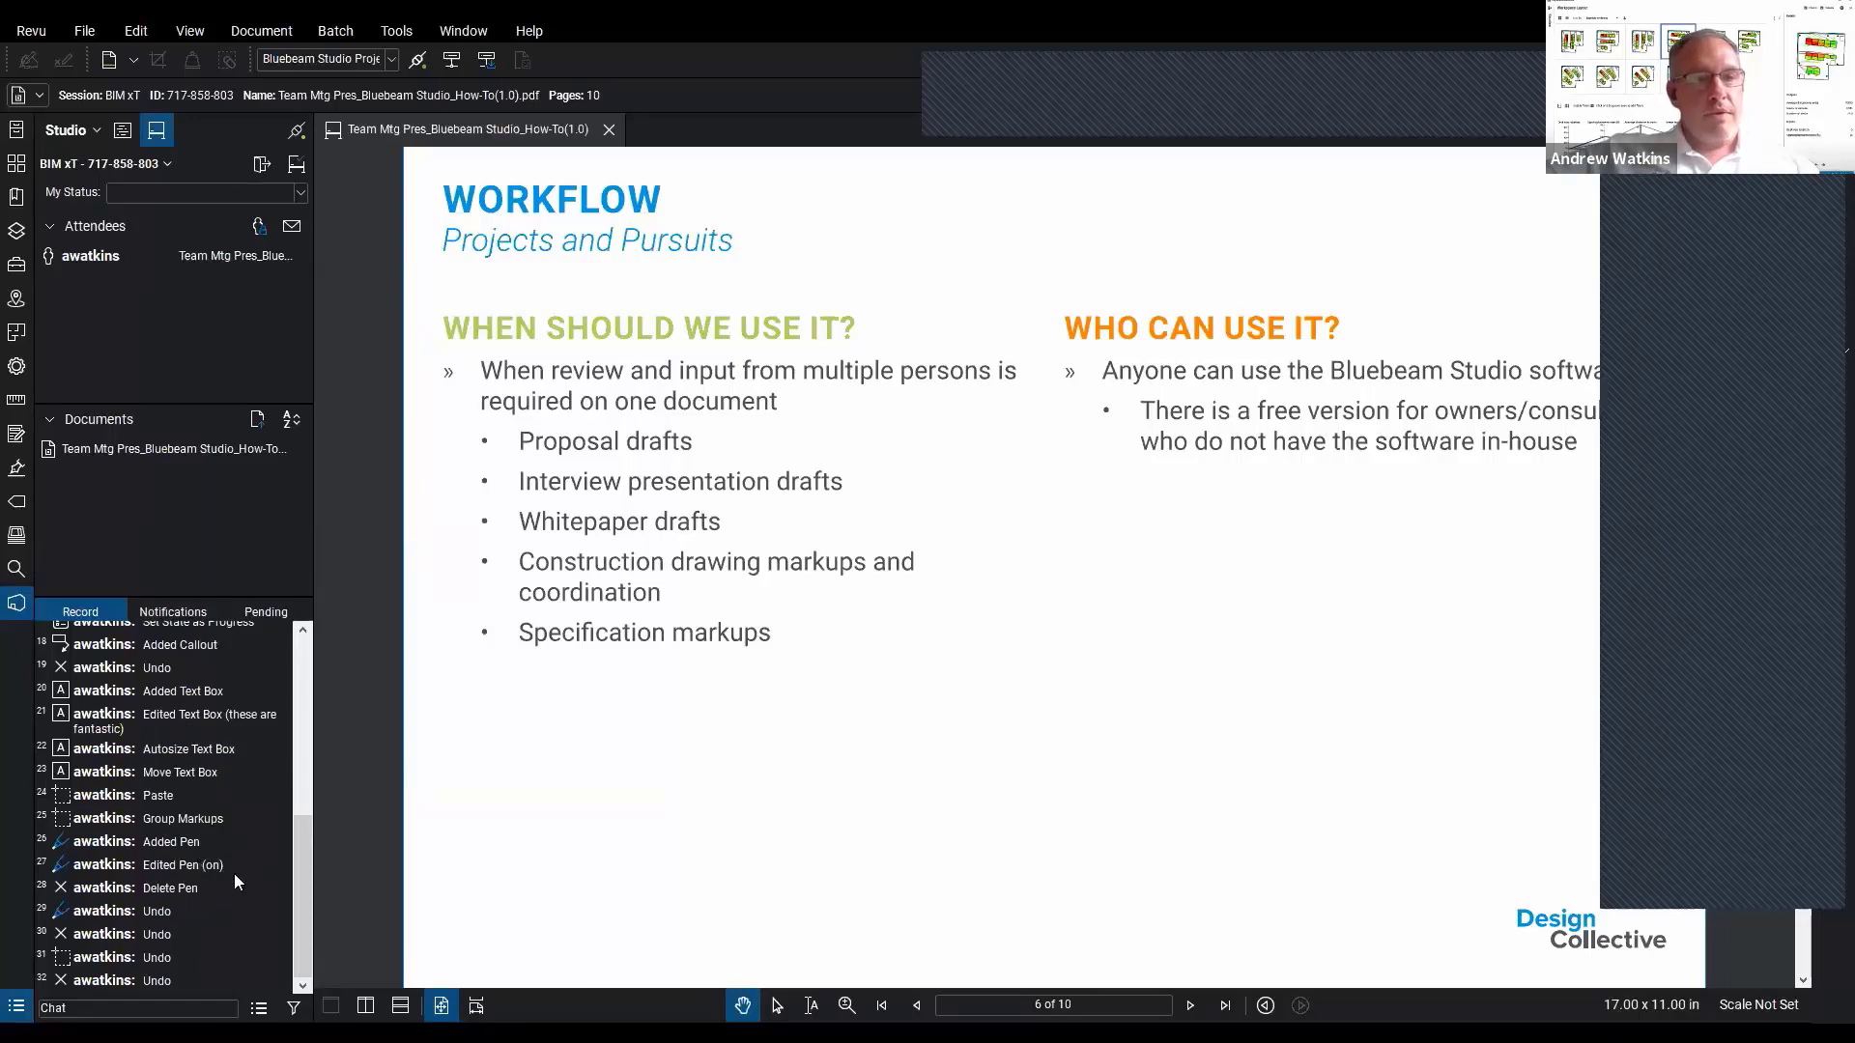
scroll(814, 892, "down", 1)
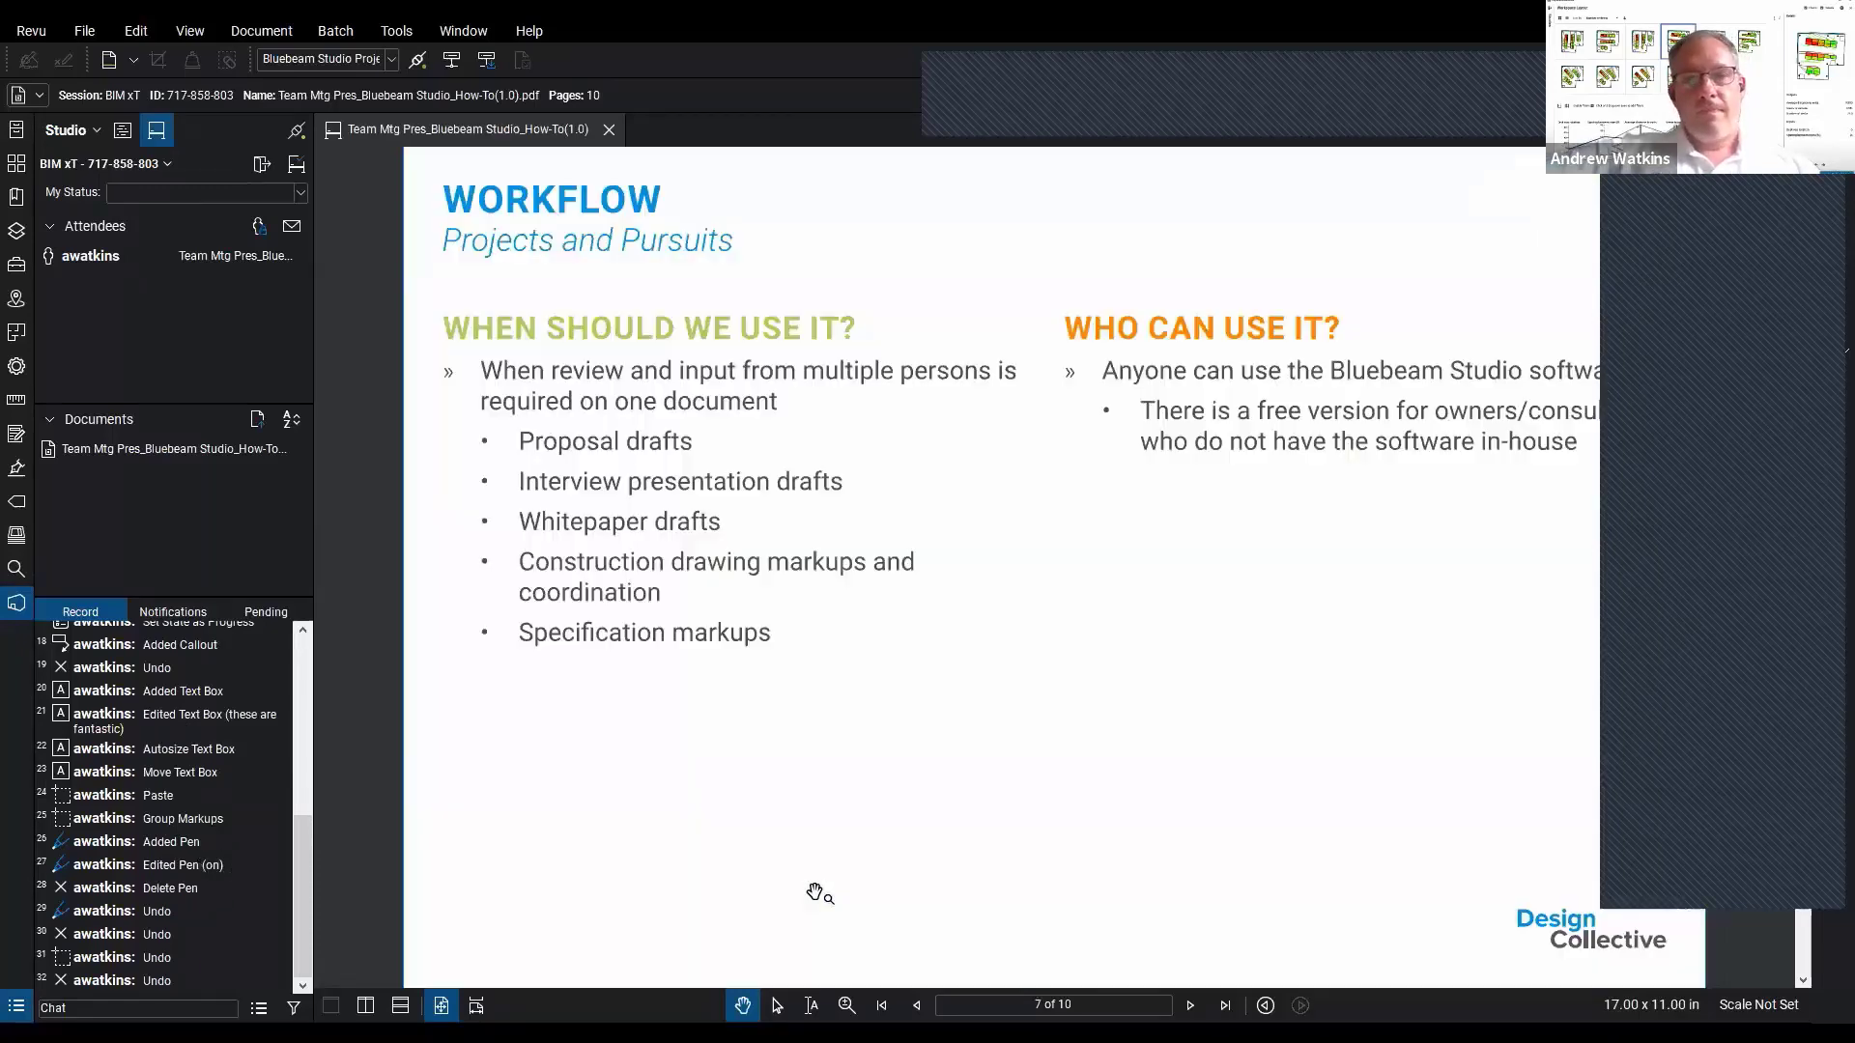
scroll(815, 893, "up", 1)
scroll(814, 892, "up", 2)
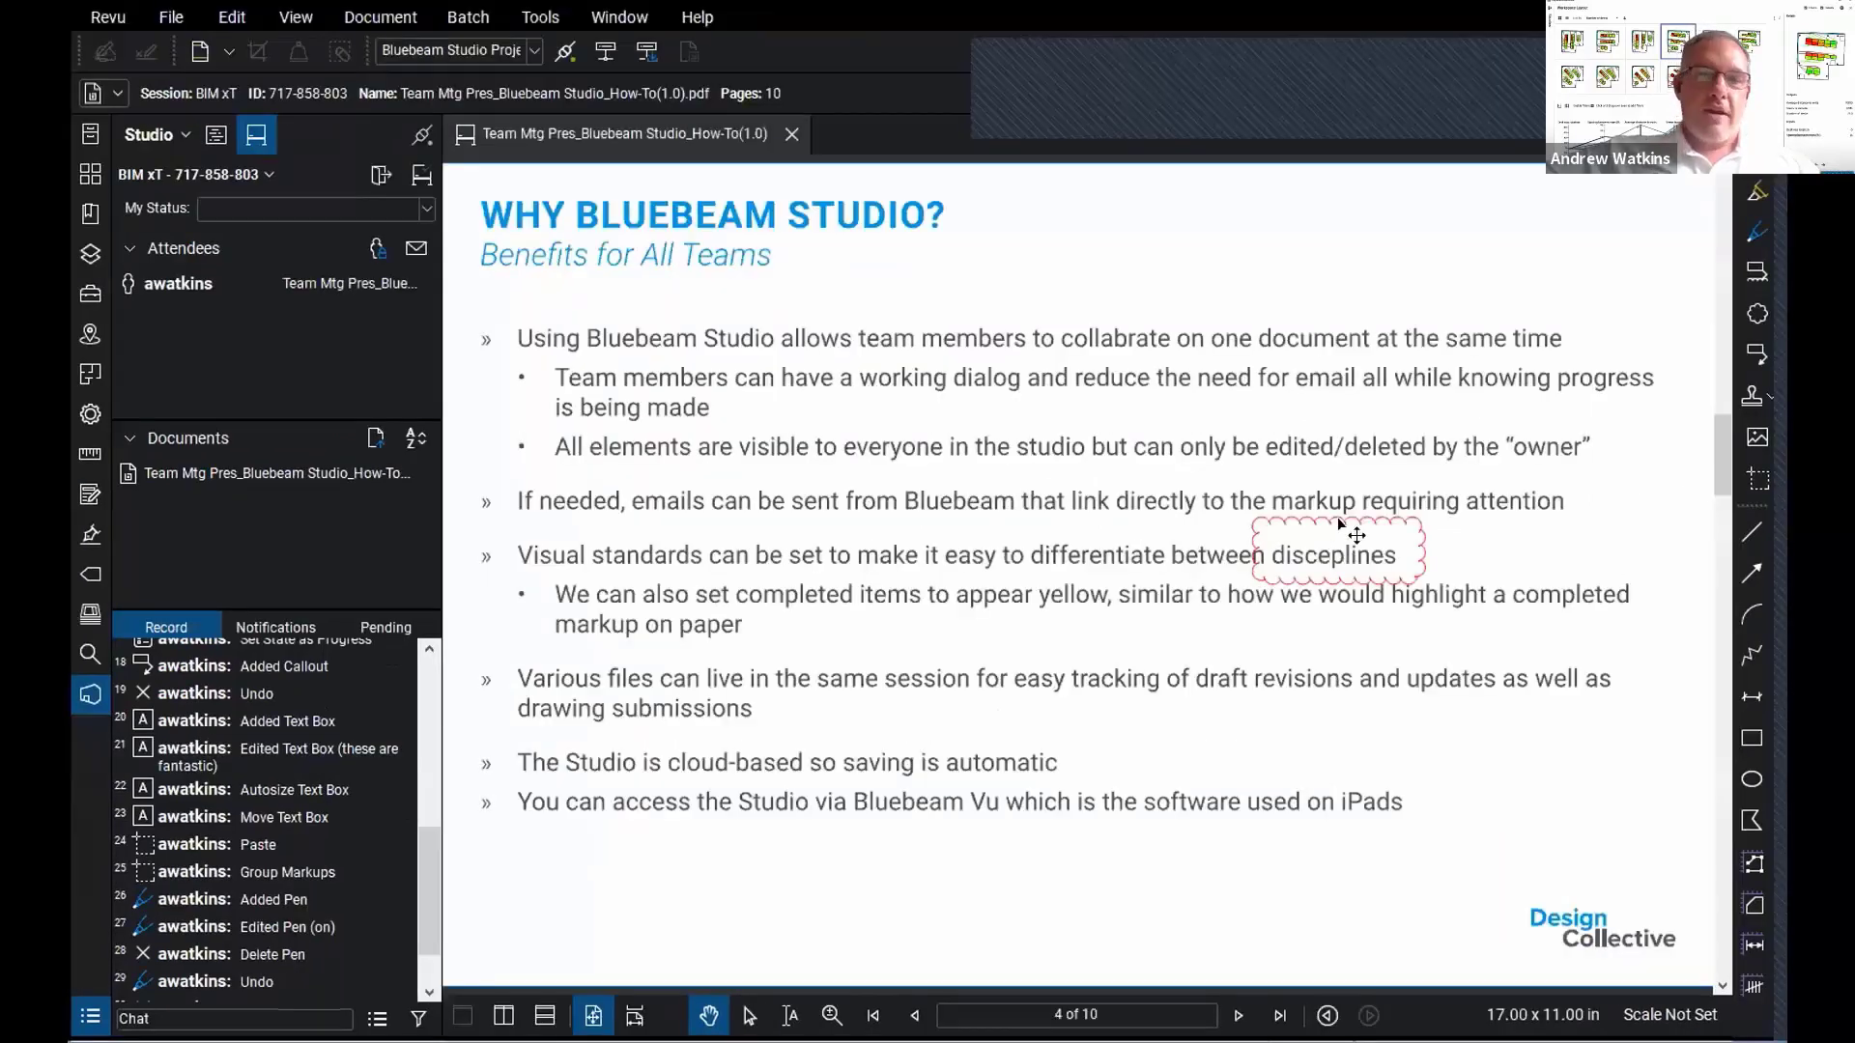
left_click(1297, 528)
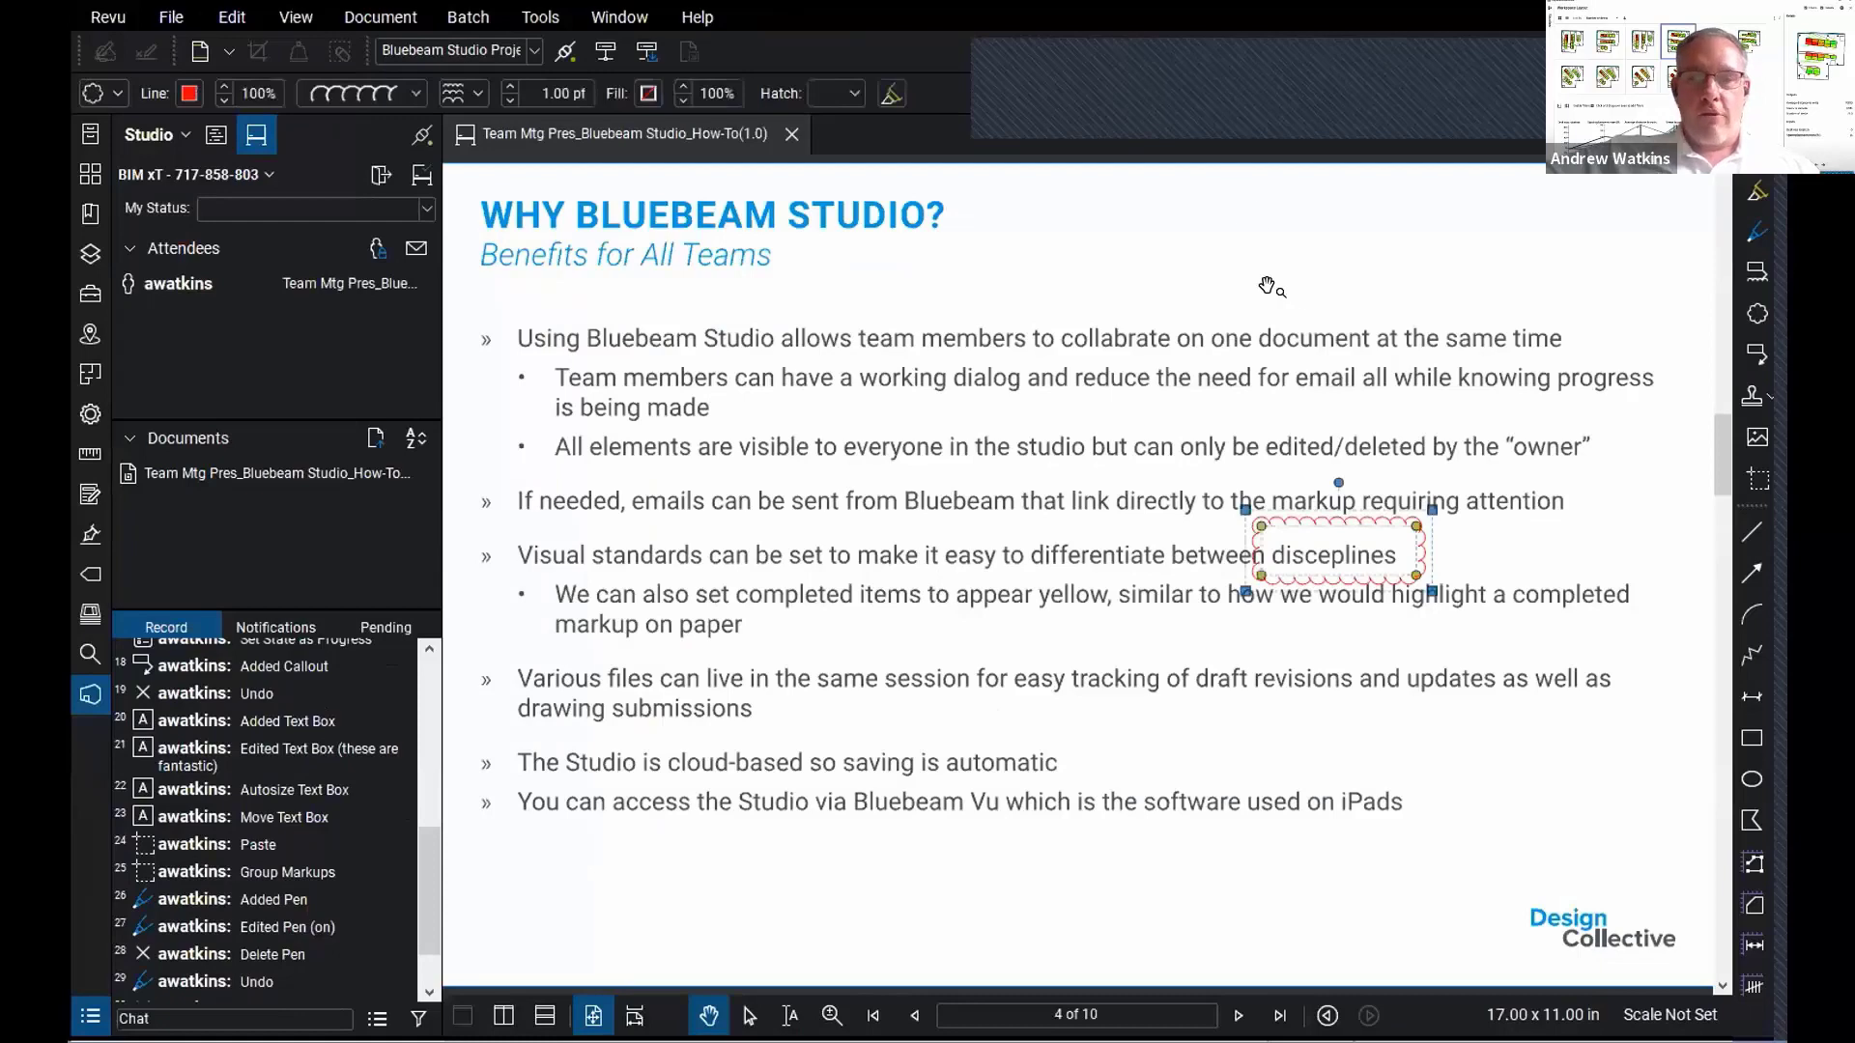
left_click(1314, 314)
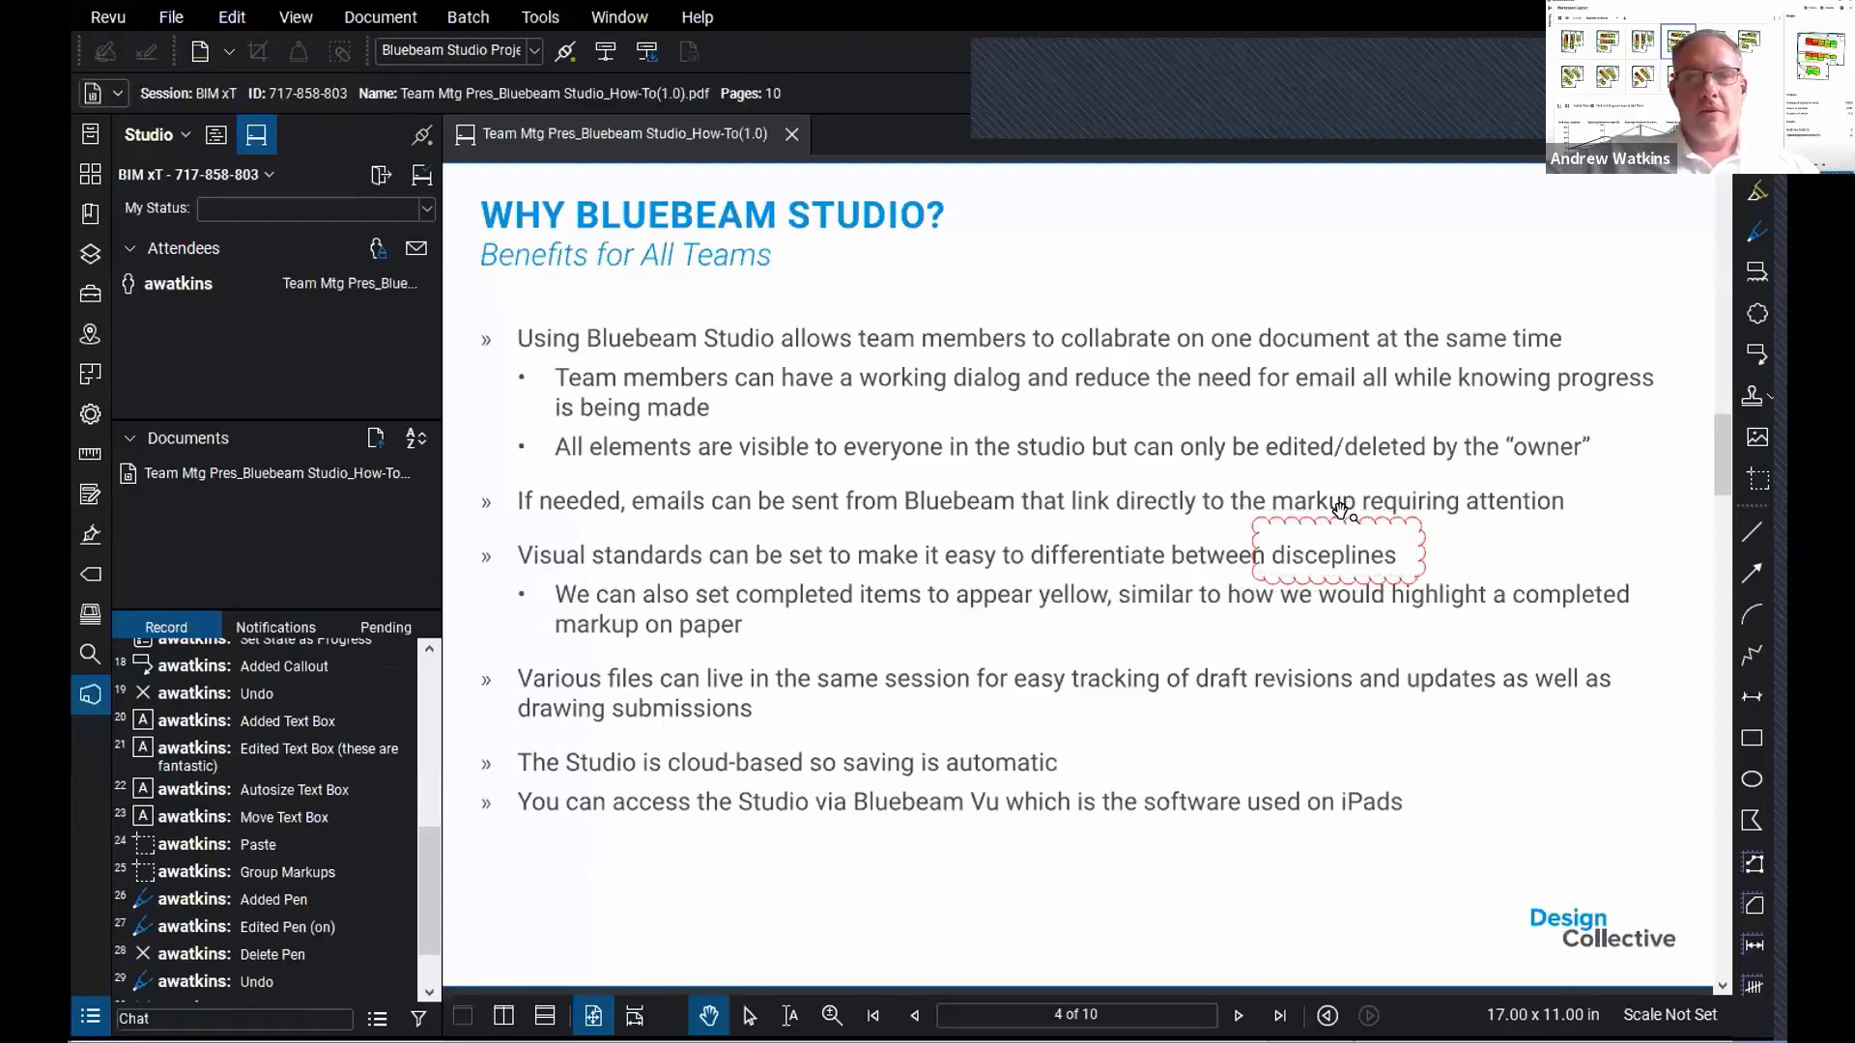
left_click(1352, 529)
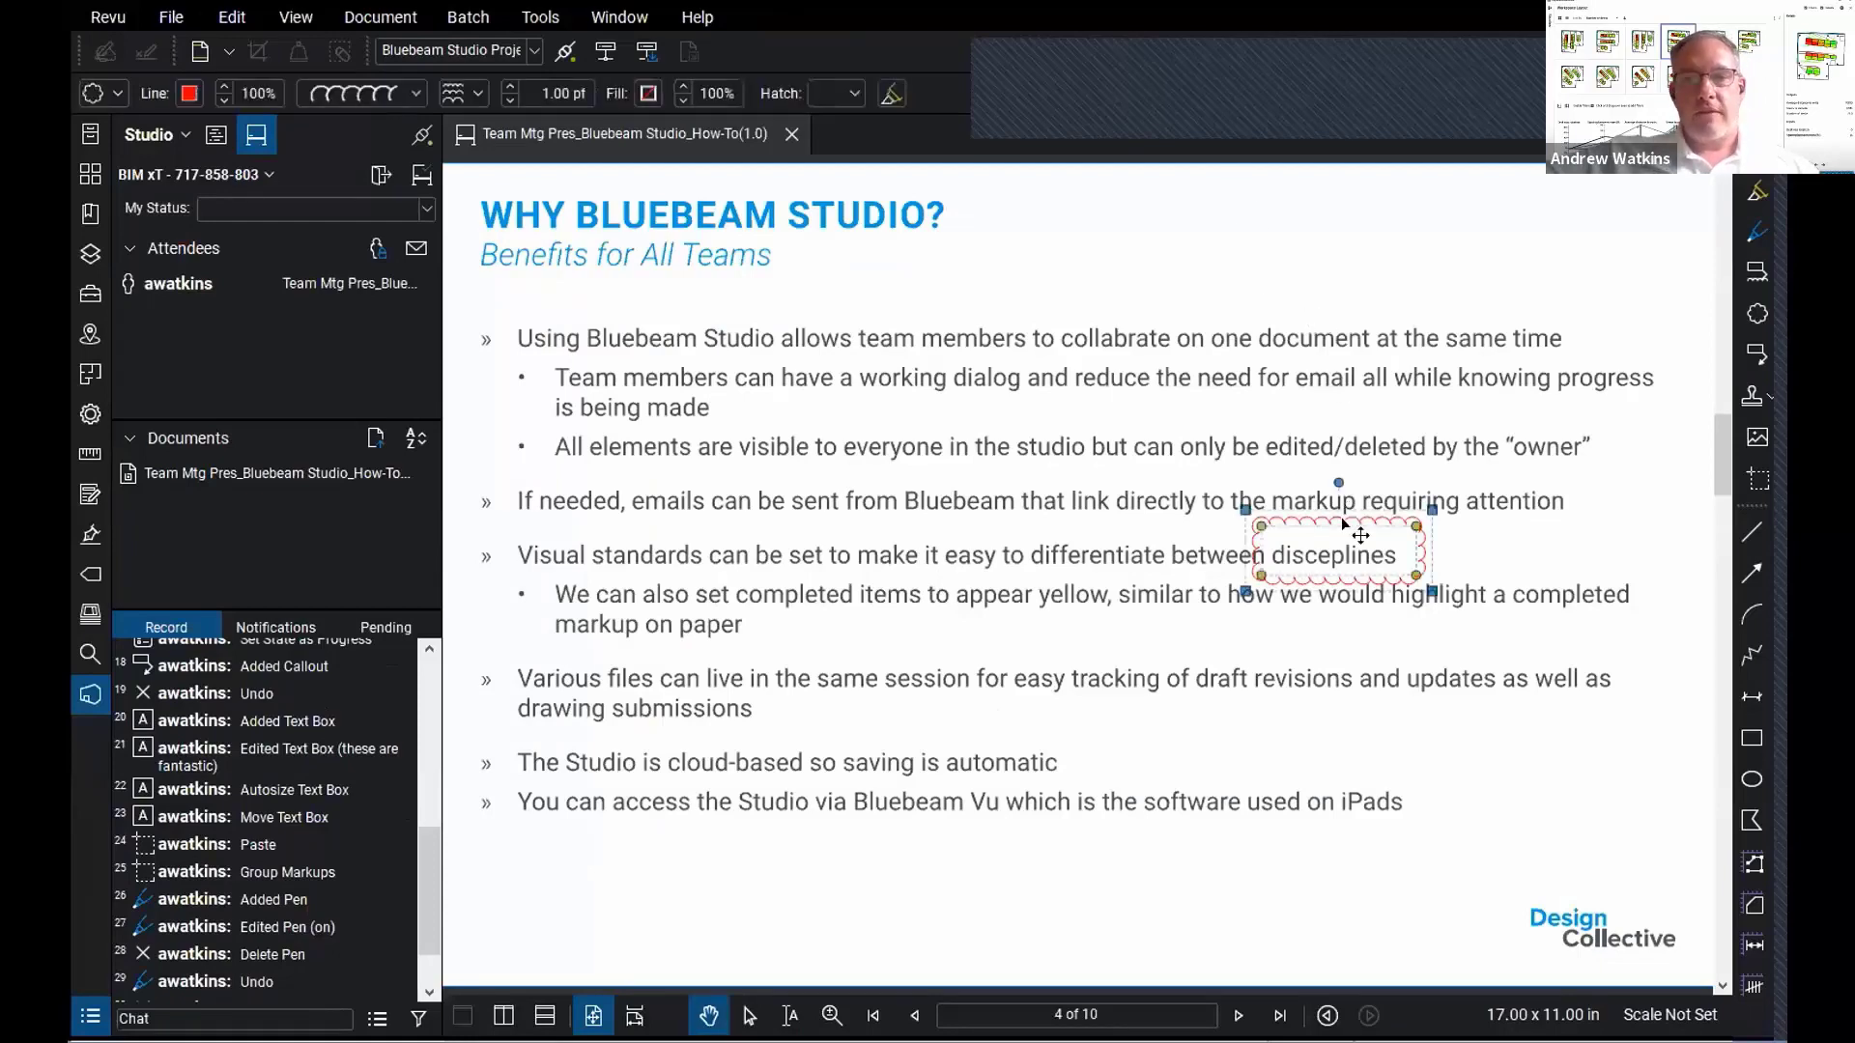
right_click(1347, 528)
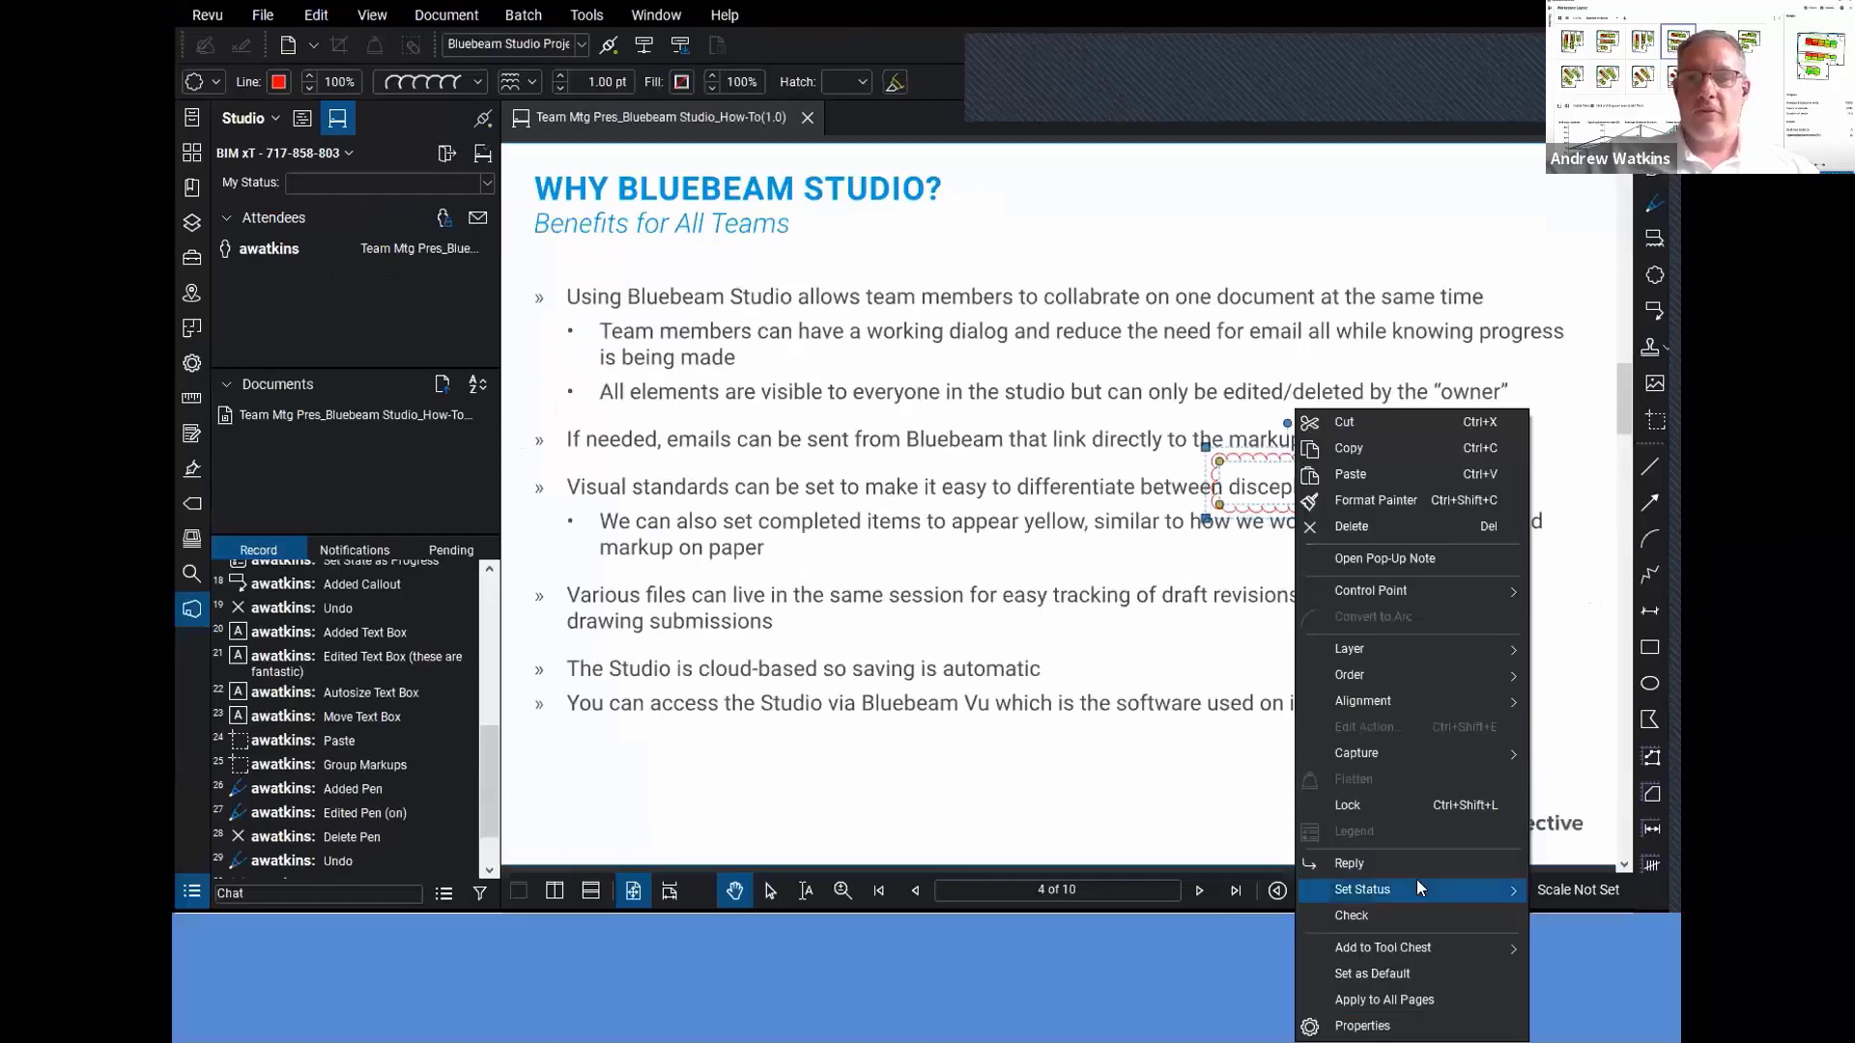
mouse_move(1418, 887)
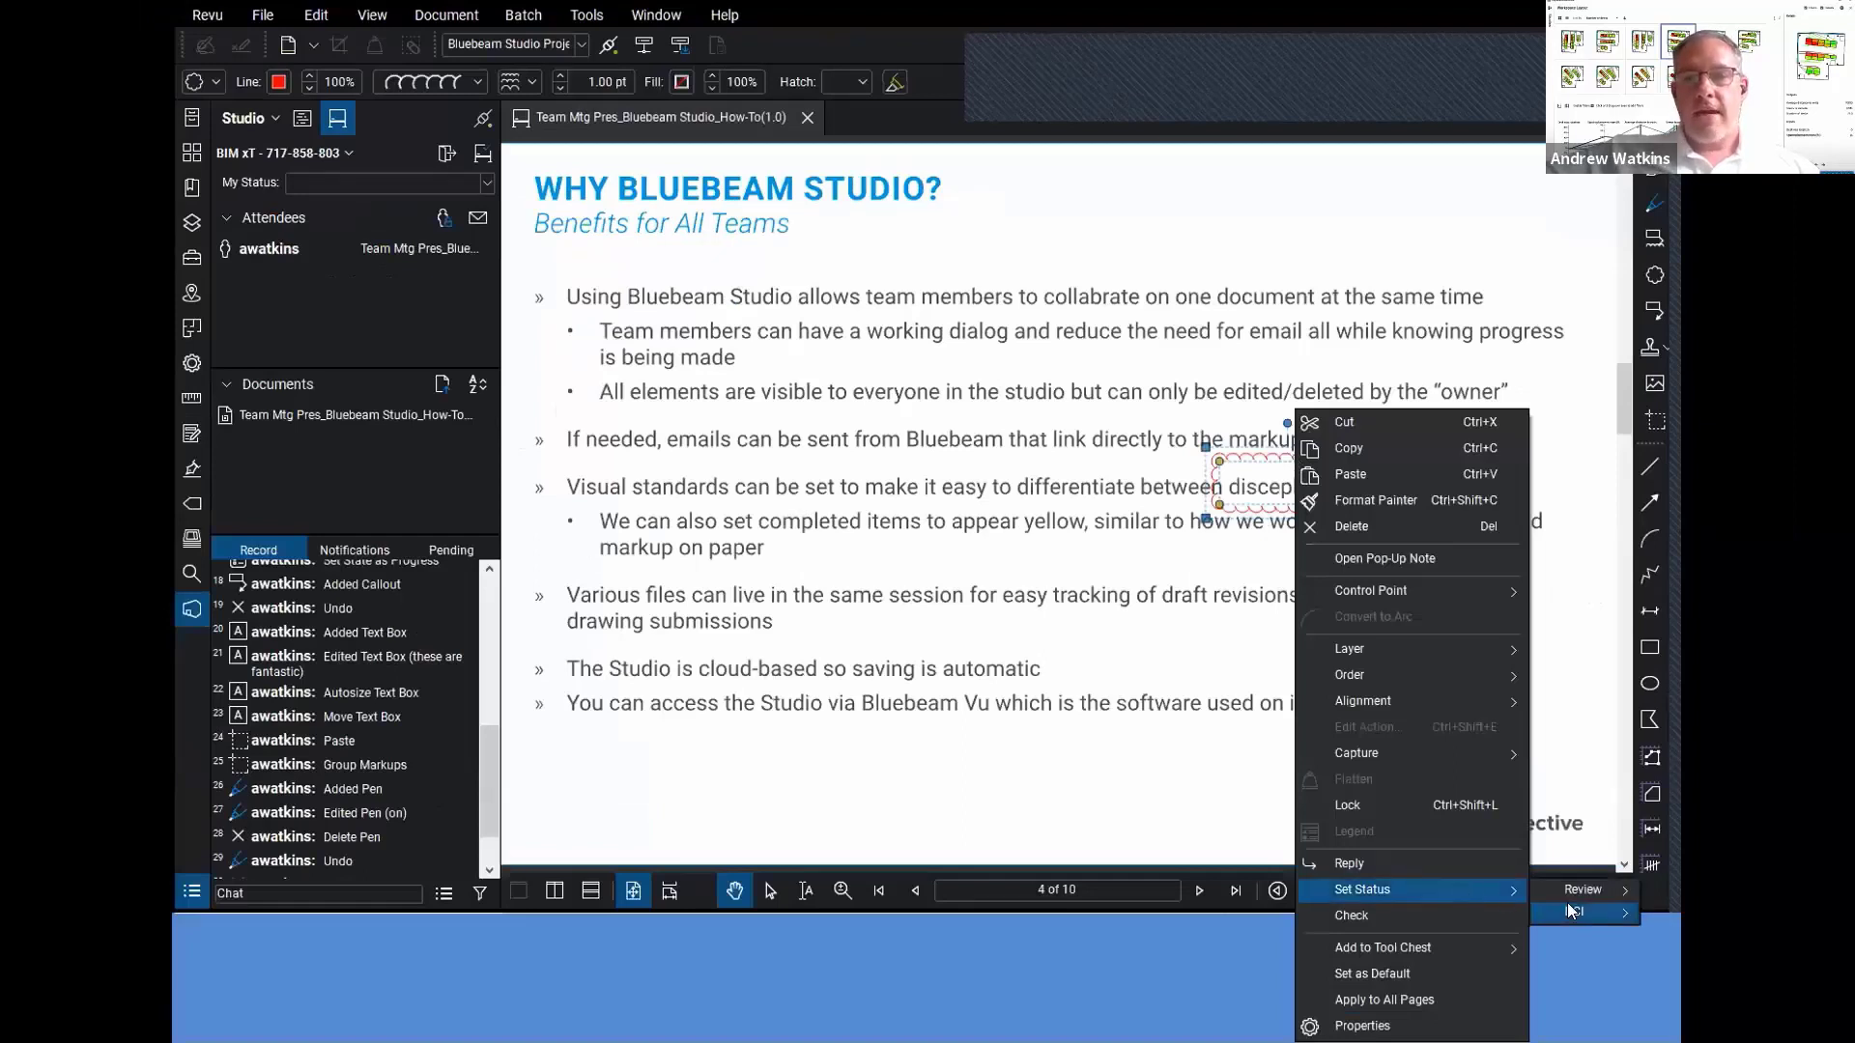
mouse_move(1584, 910)
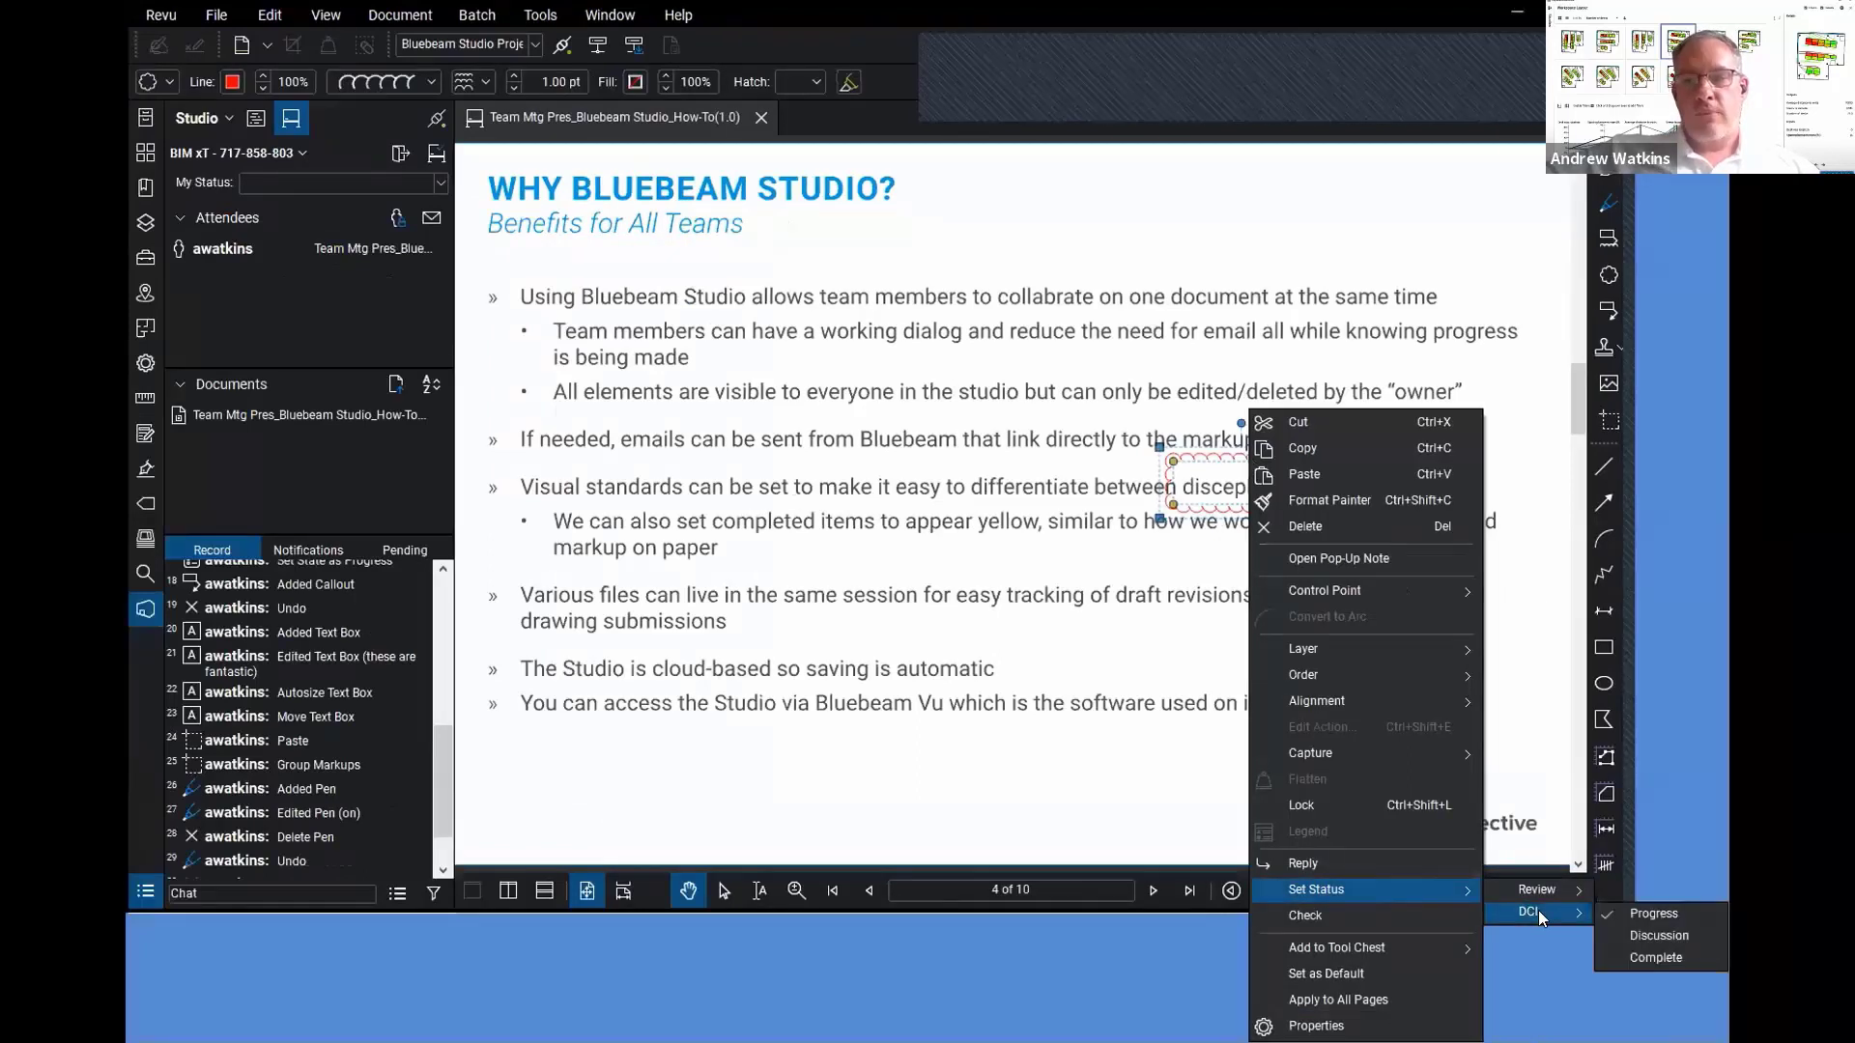
left_click(1679, 958)
left_click(1419, 607)
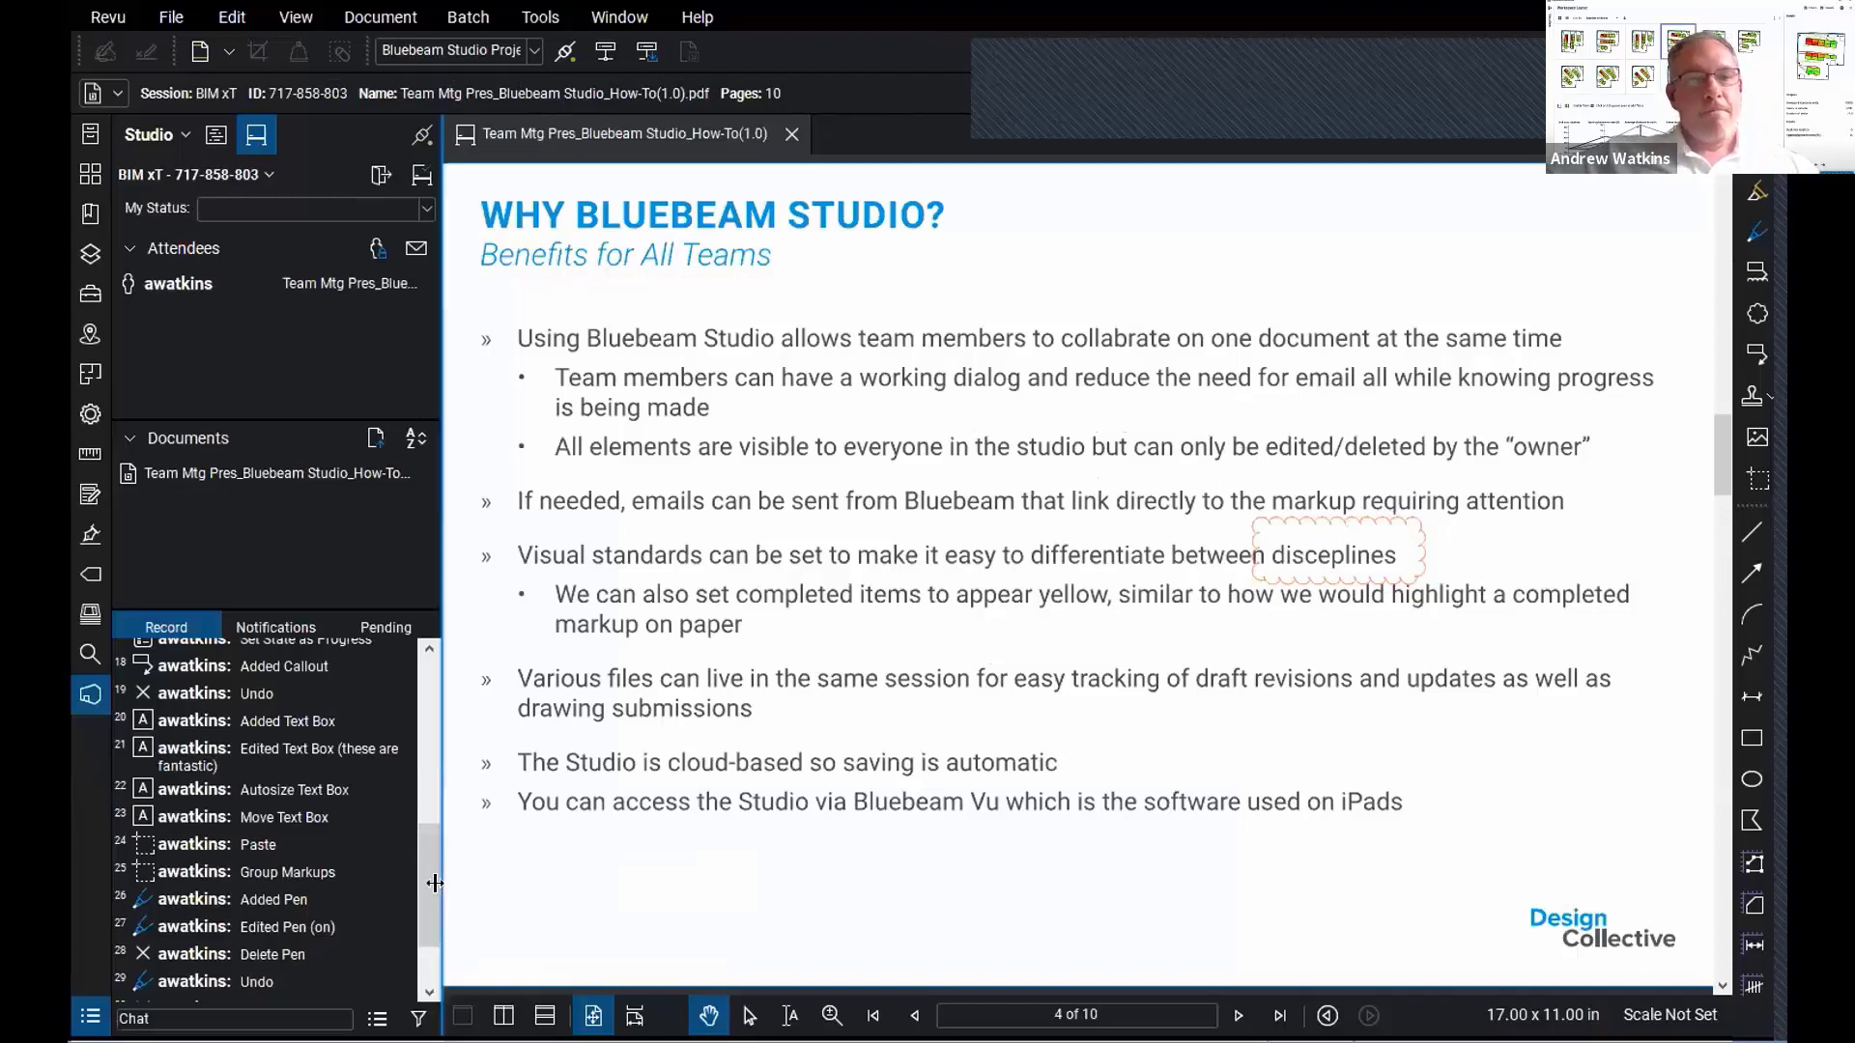
right_click(1343, 529)
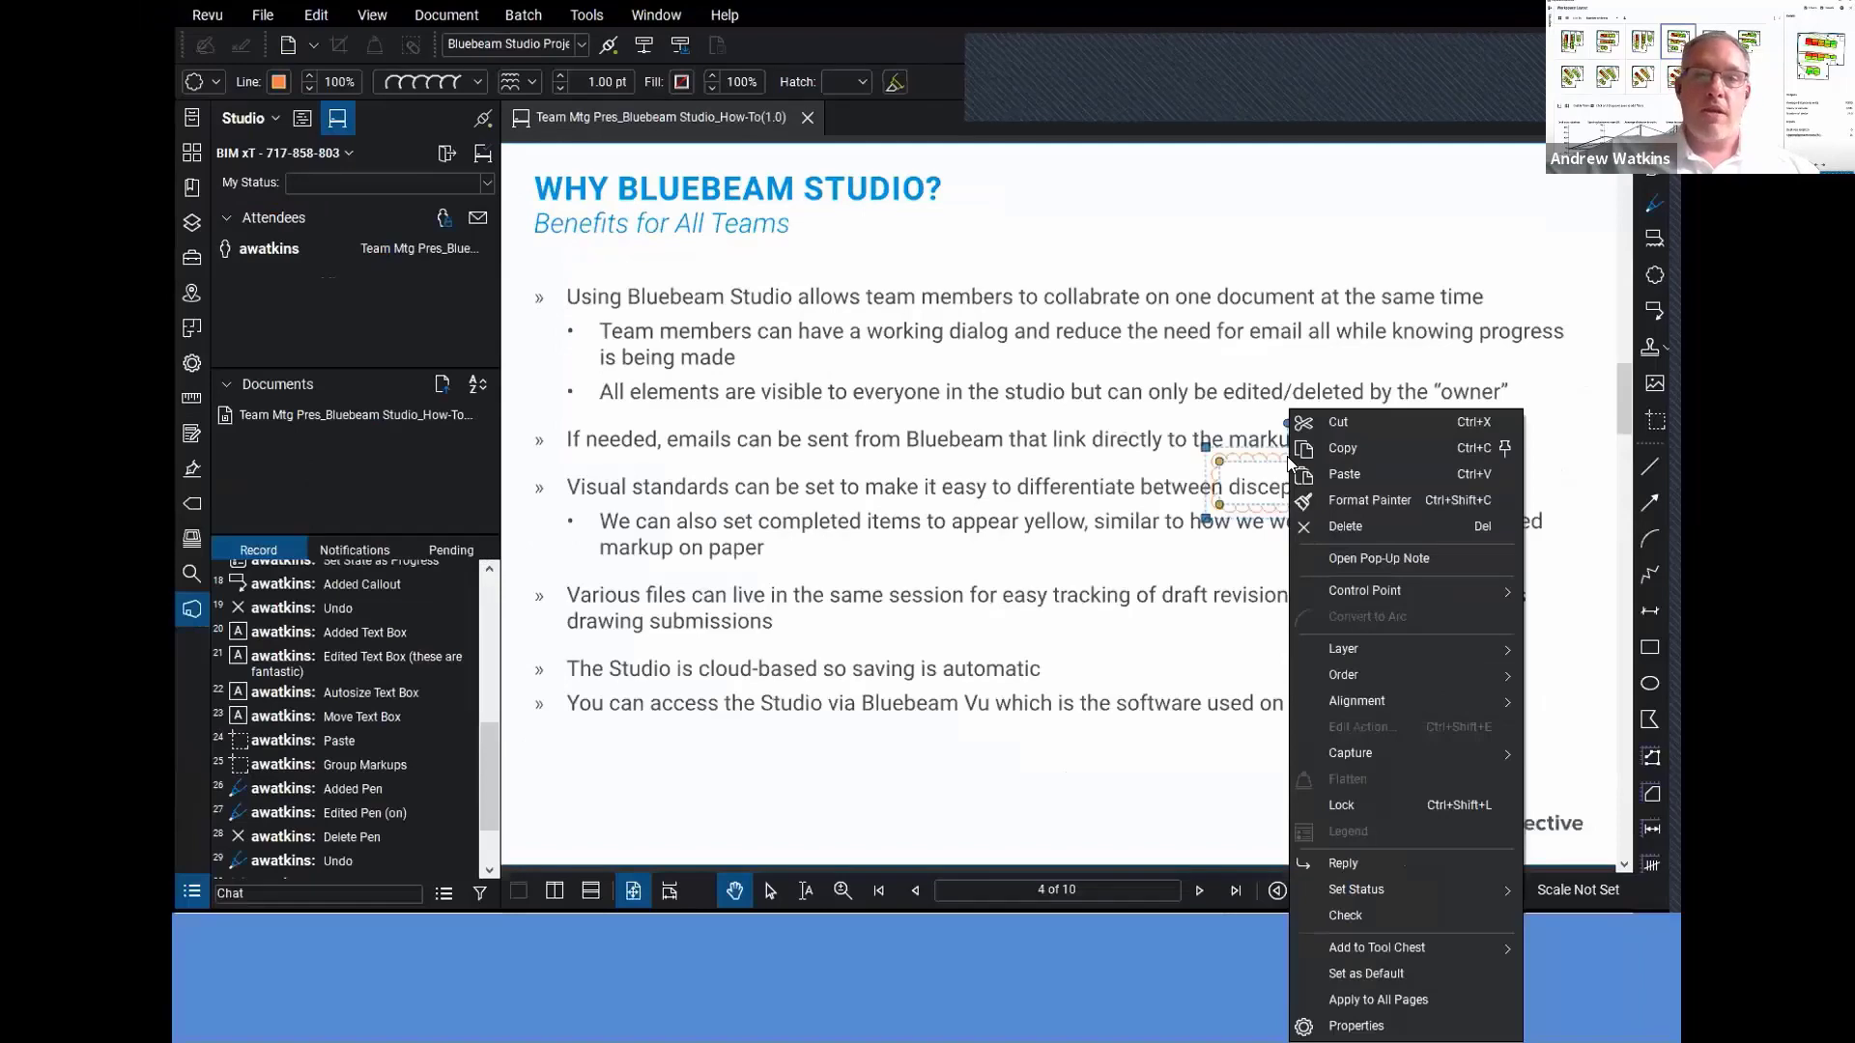
left_click(1234, 323)
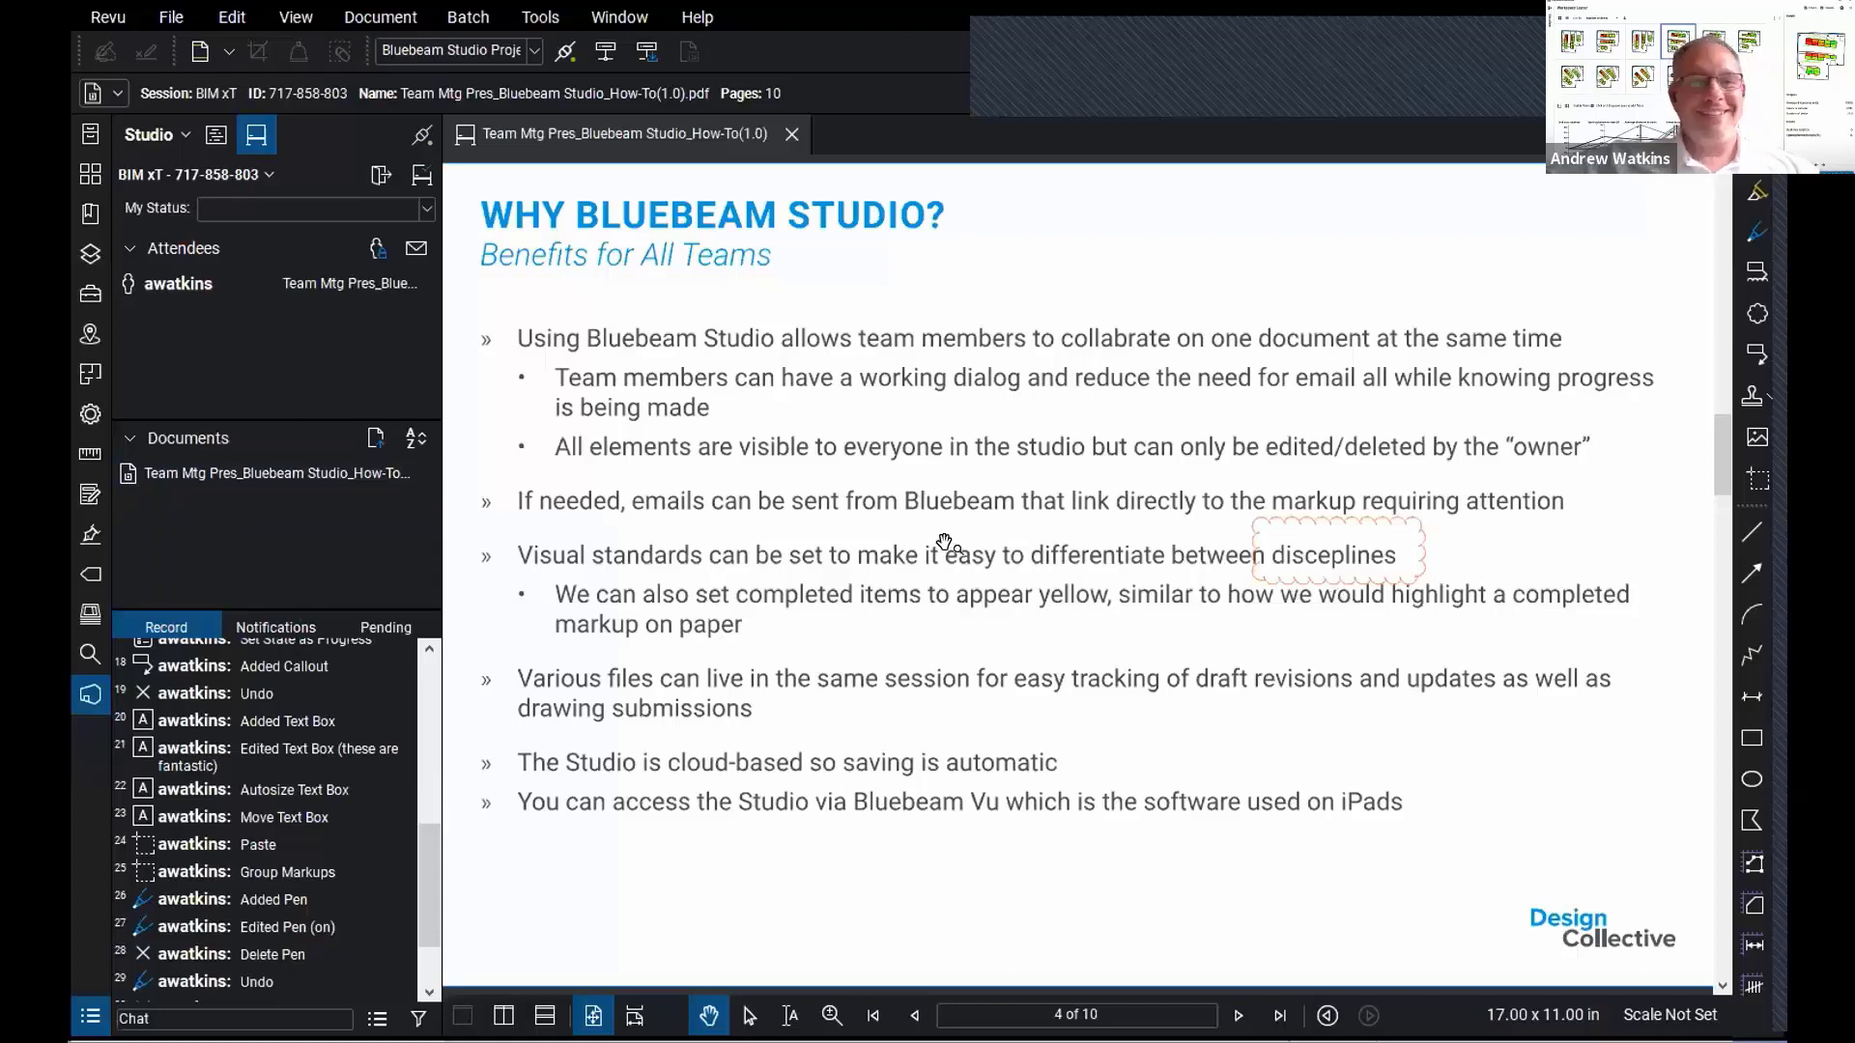
Use the page thumbnails to jump to page 10, then to page 8, Did You Know?
left_click(89, 173)
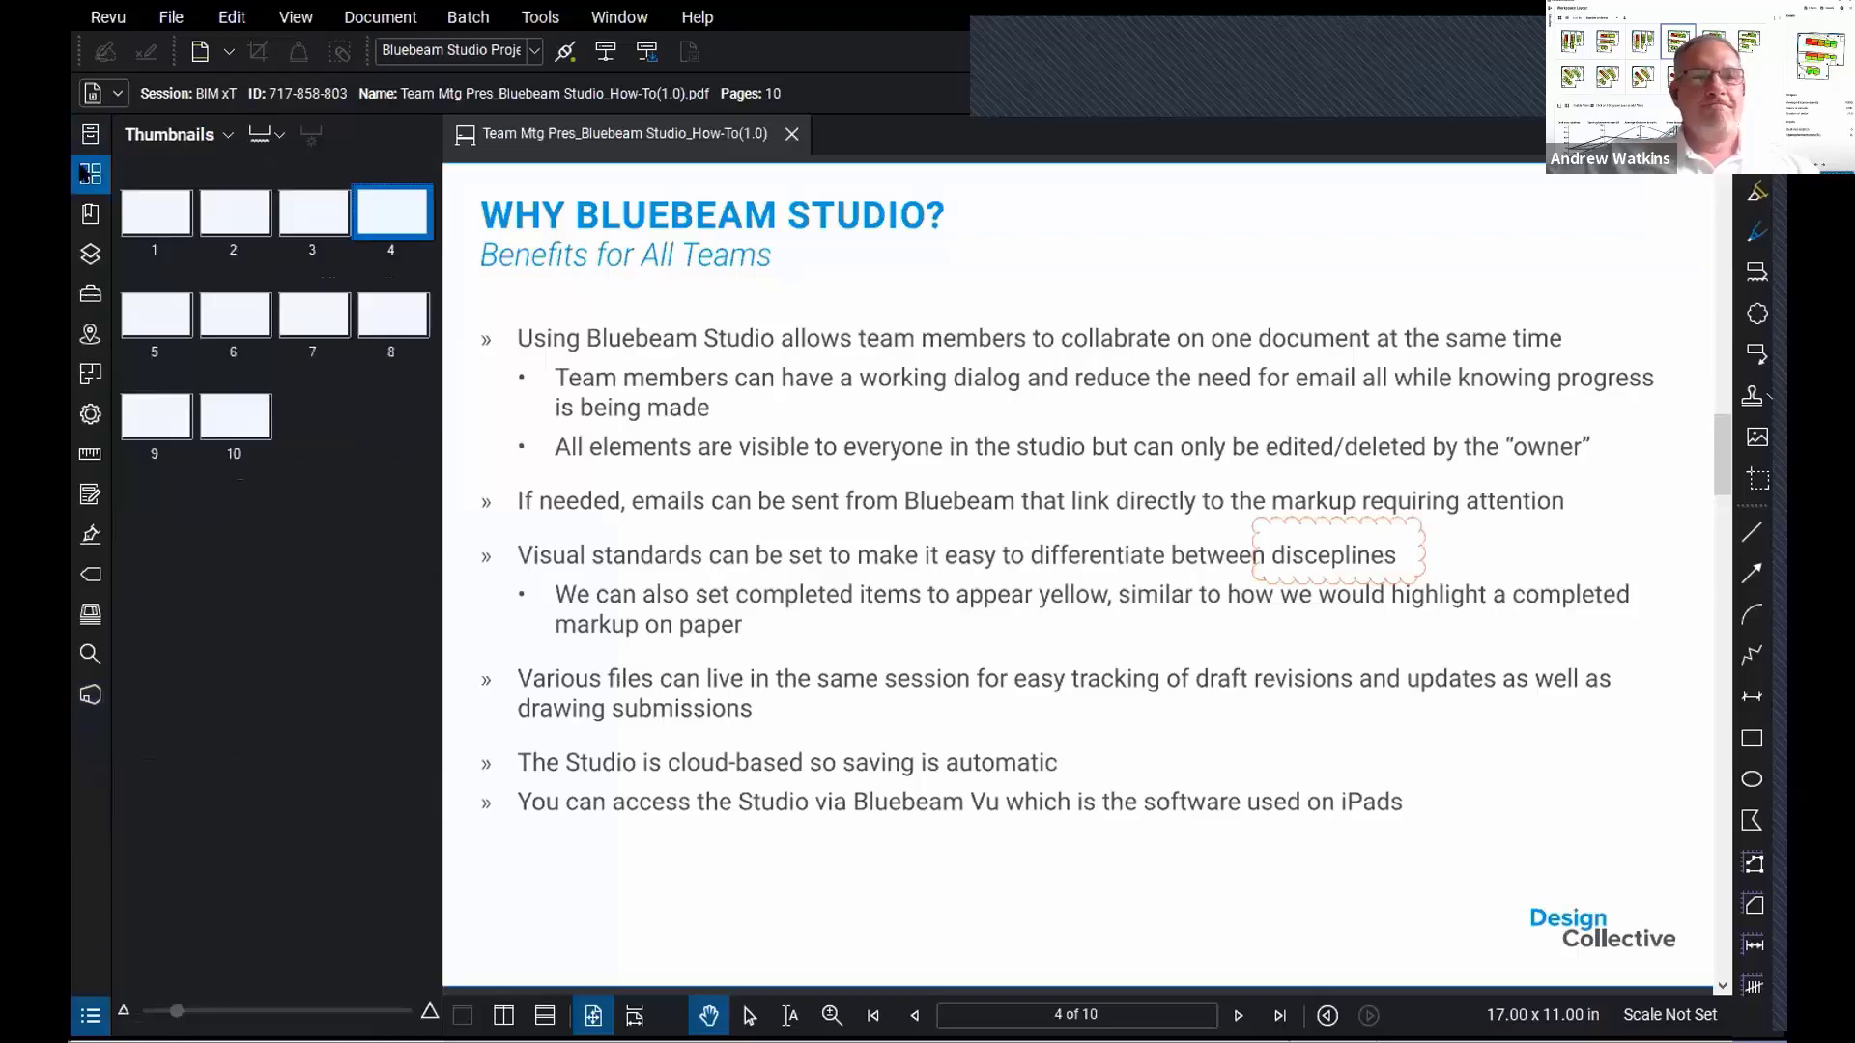
left_click(235, 417)
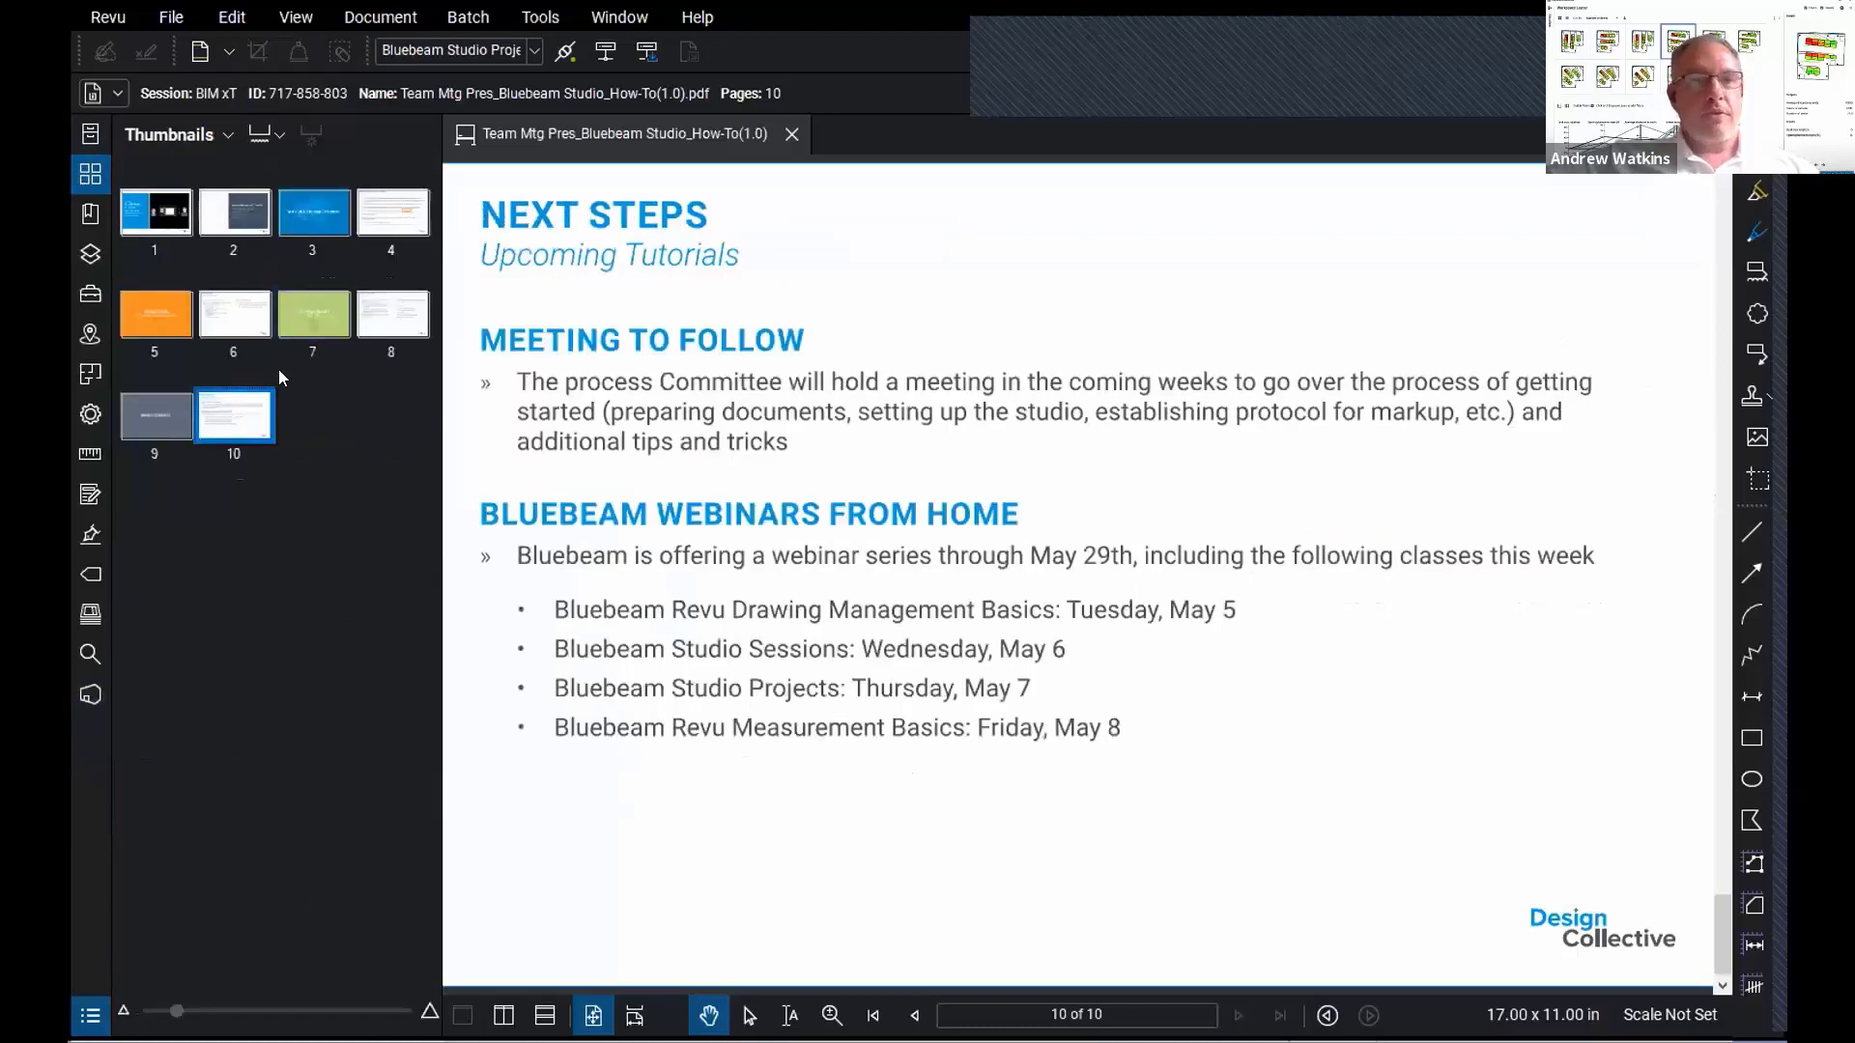
left_click(380, 326)
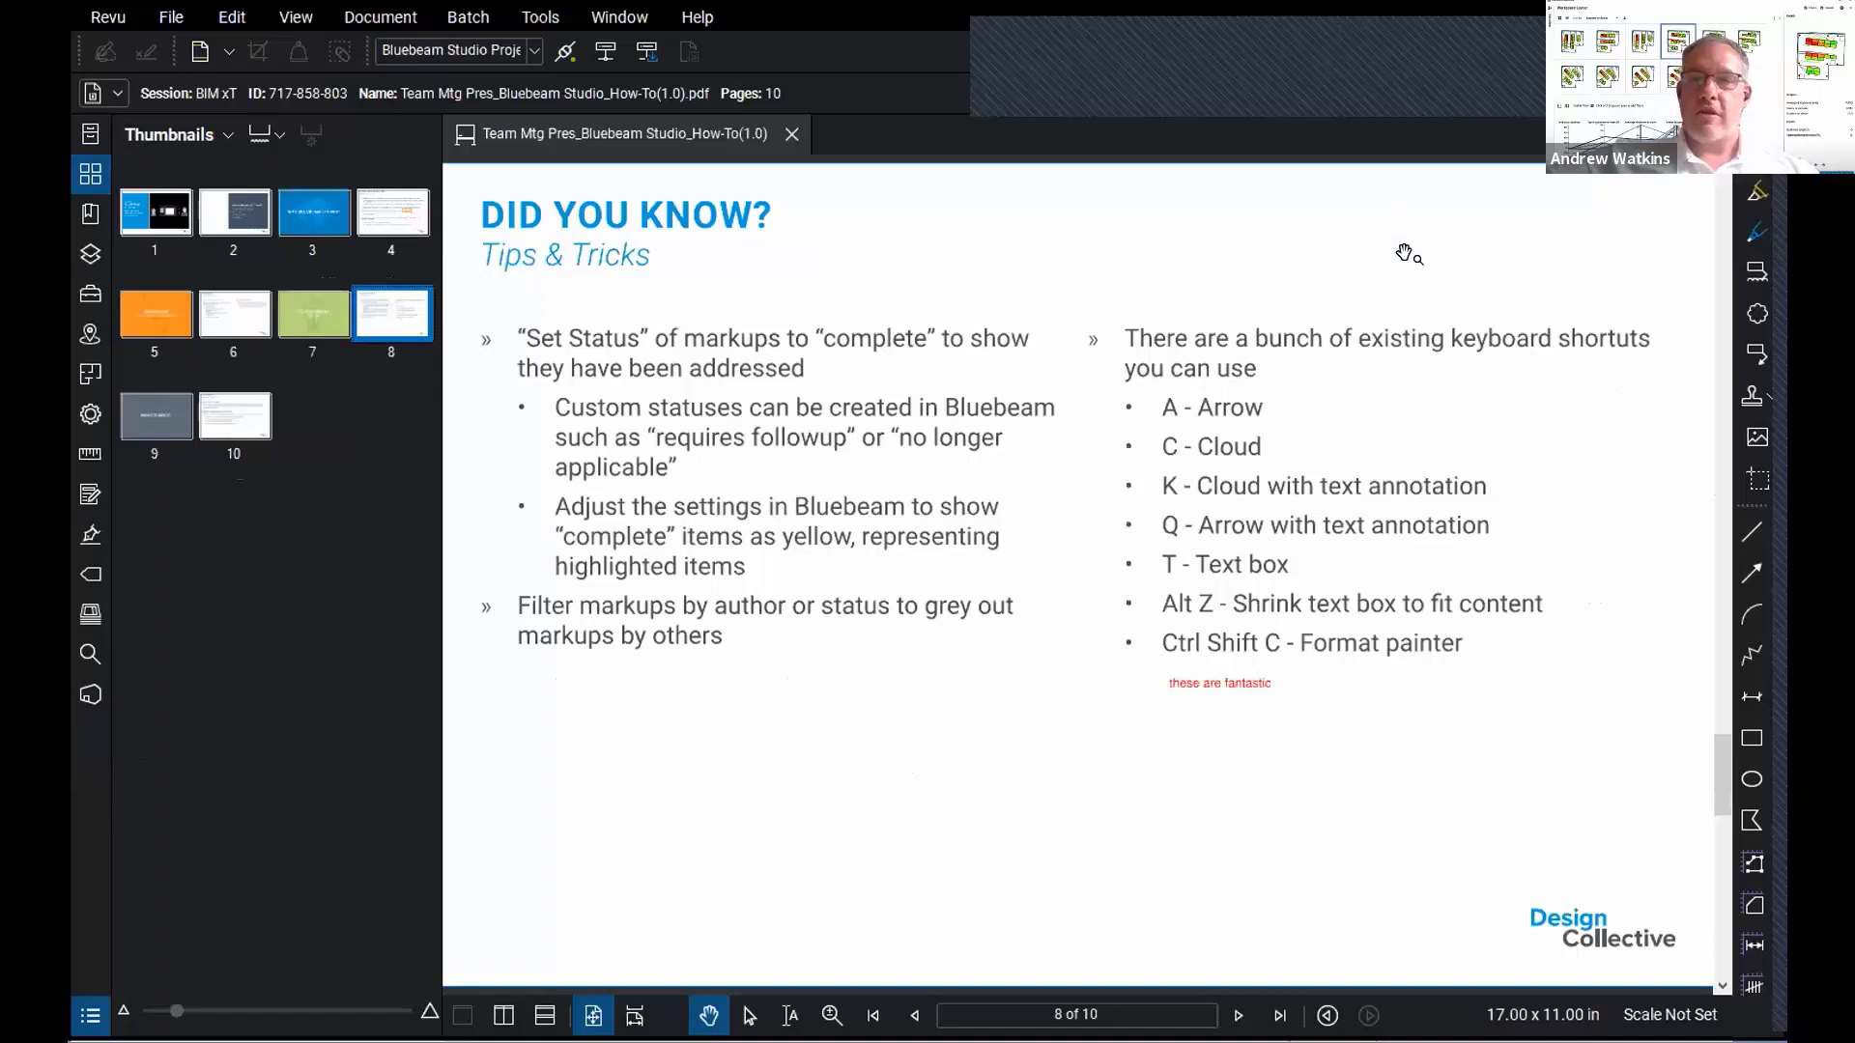
Snapshot the keyboard-shortcuts list on page 8 and paste the copy lower-left, over 'Filter markups'
left_click(1755, 480)
left_click_drag(1085, 303, 1698, 672)
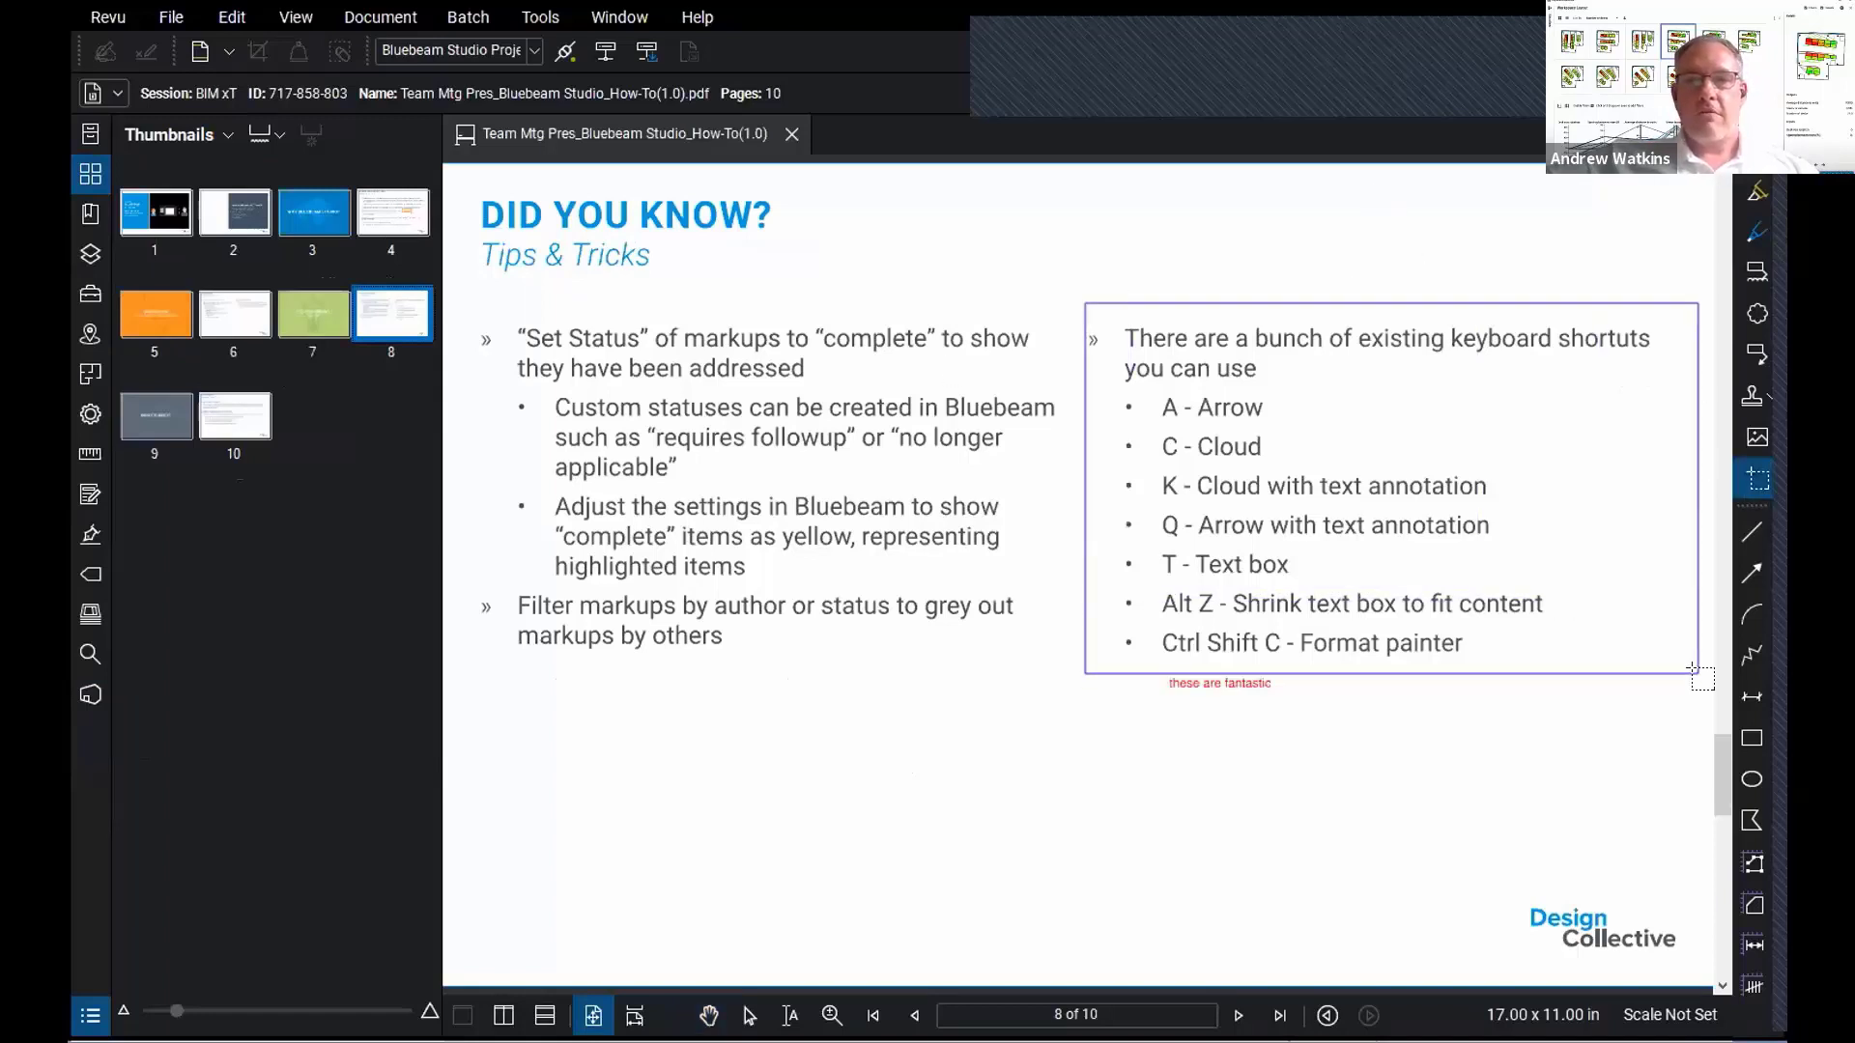
key("ctrl+v")
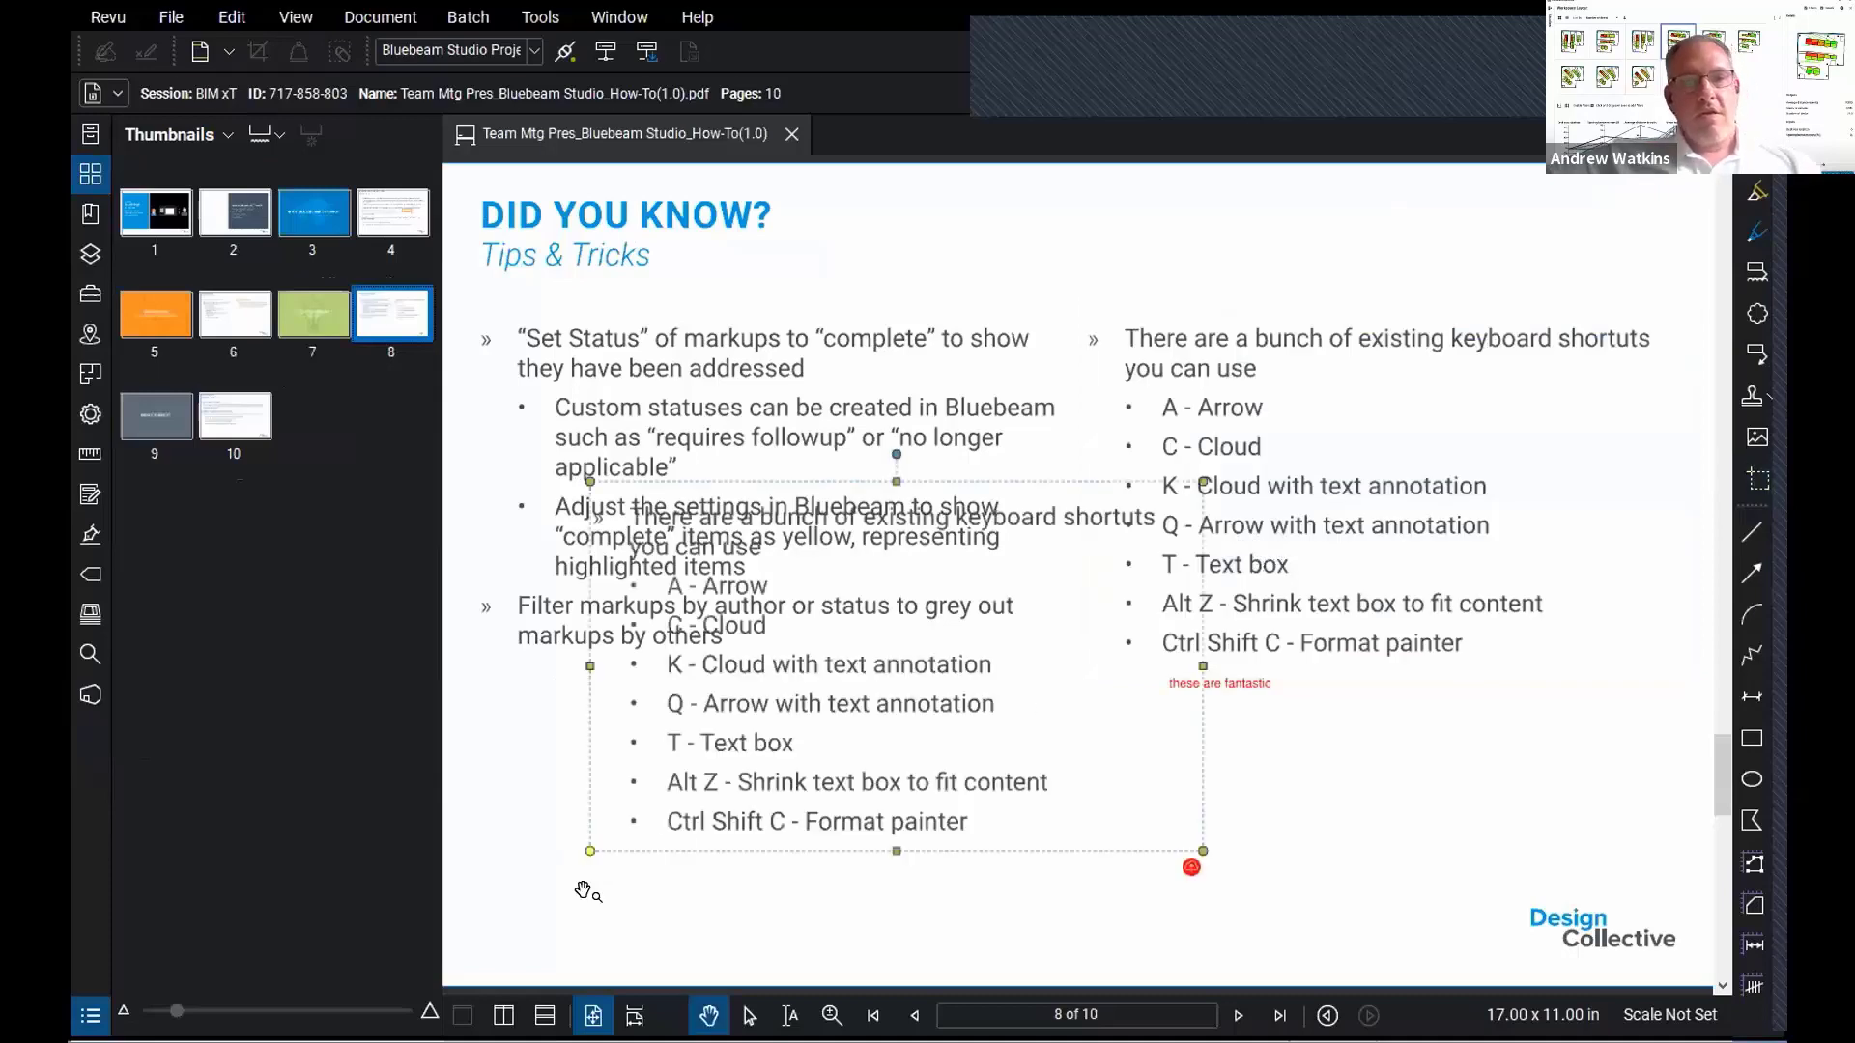
left_click_drag(842, 742, 780, 705)
key("Escape")
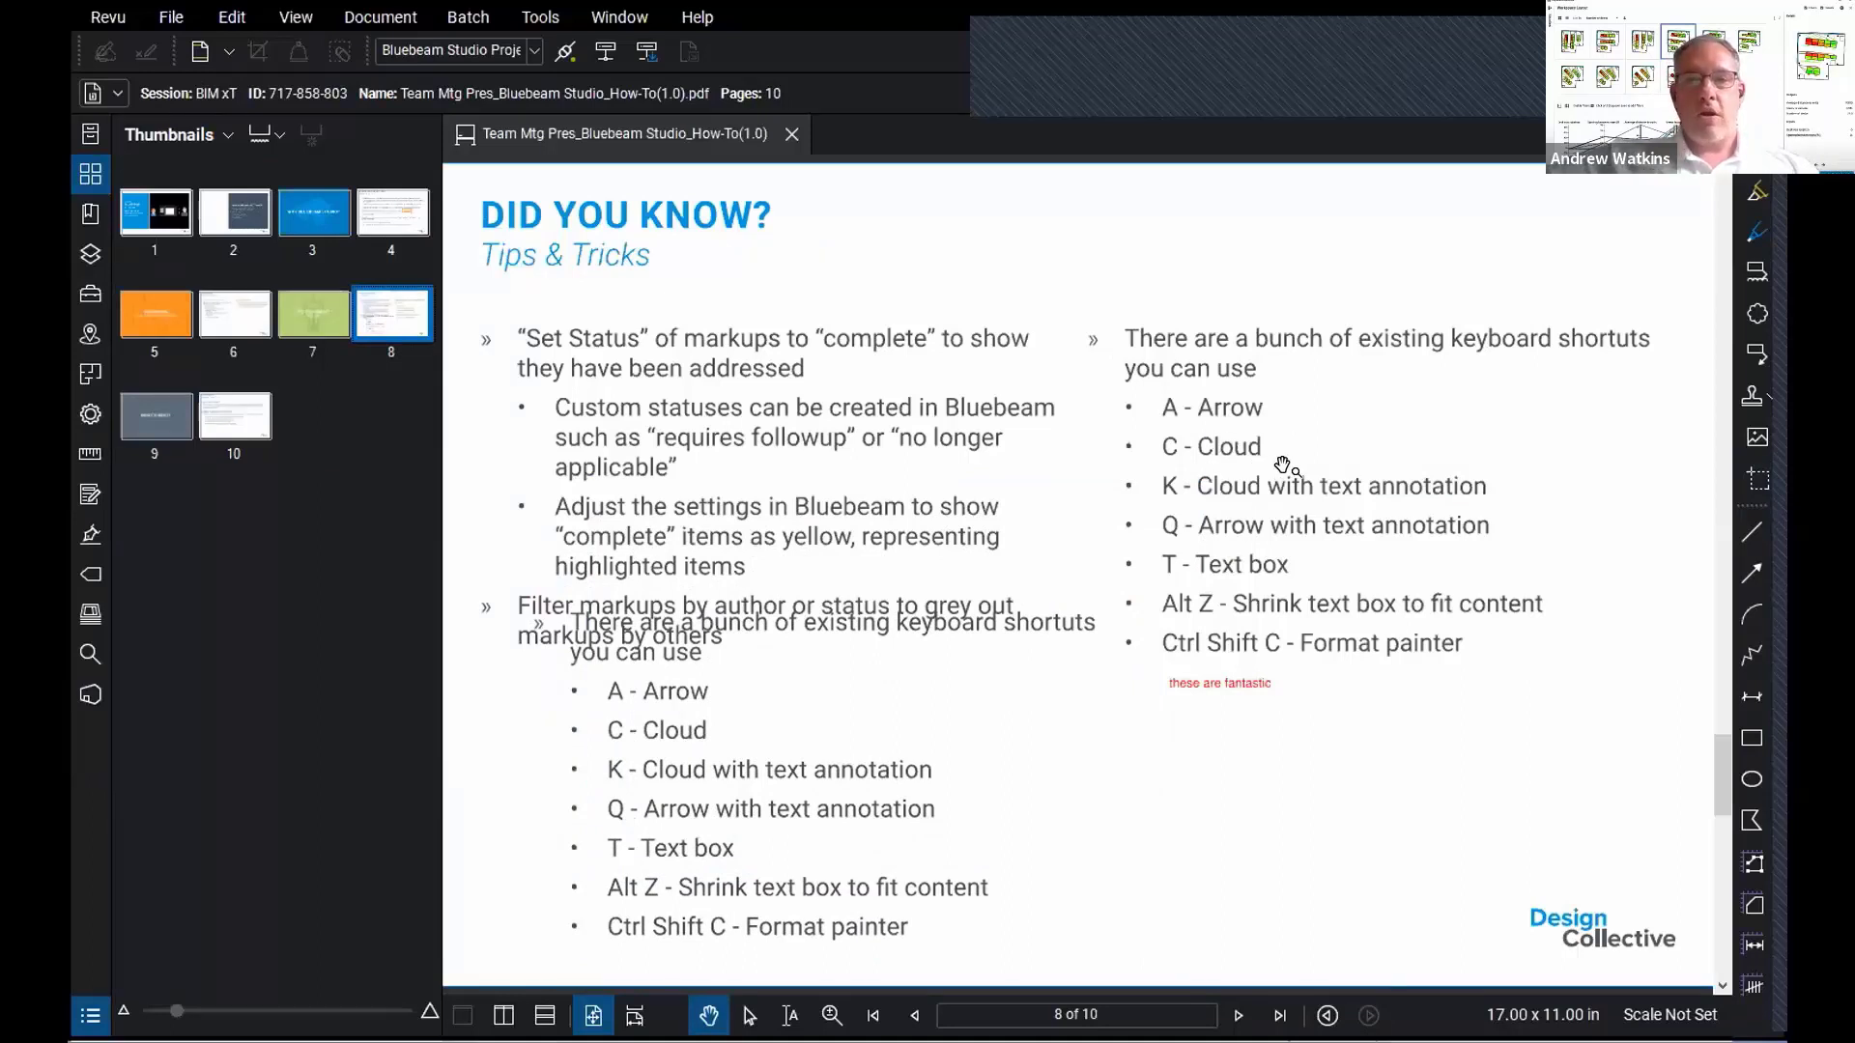
Add a 'TEXT BOX' text markup below the shortcuts list and autosize it to fit (Alt+Z)
key("t")
left_click_drag(1236, 775, 1427, 880)
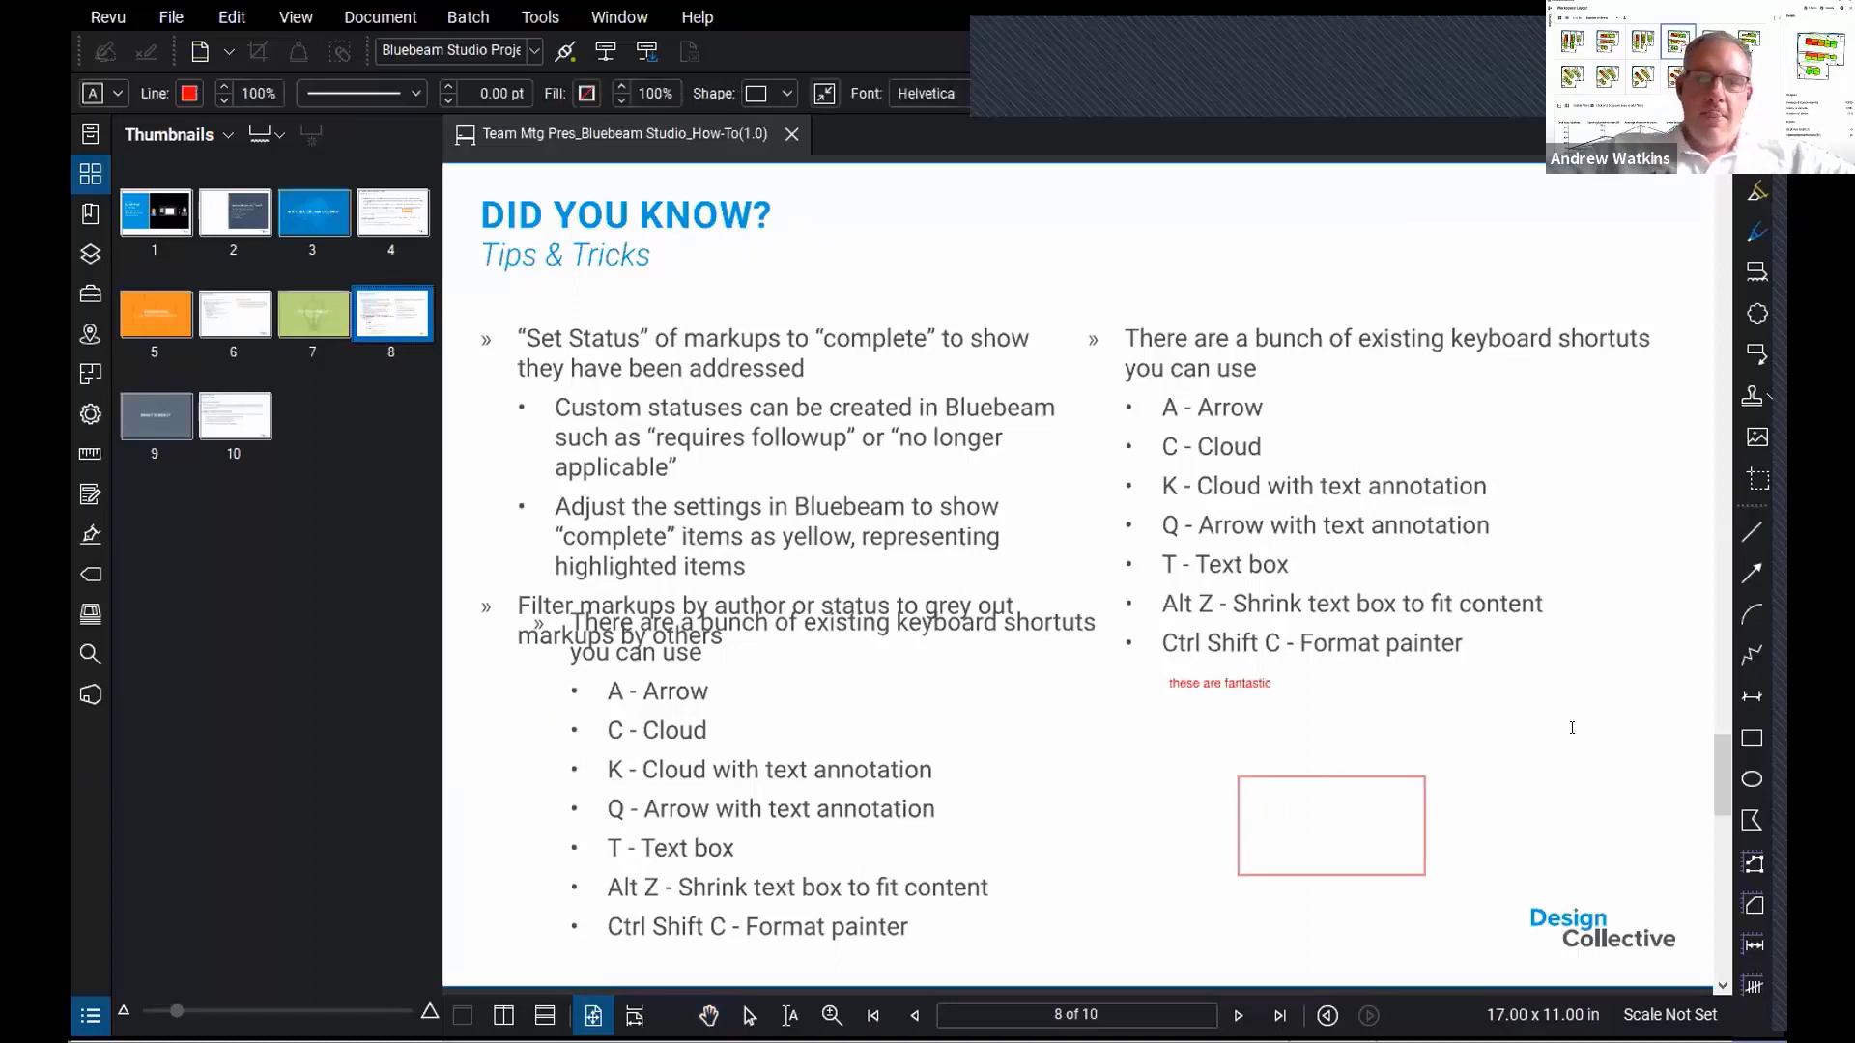
key("Escape")
type("TEXT BOX")
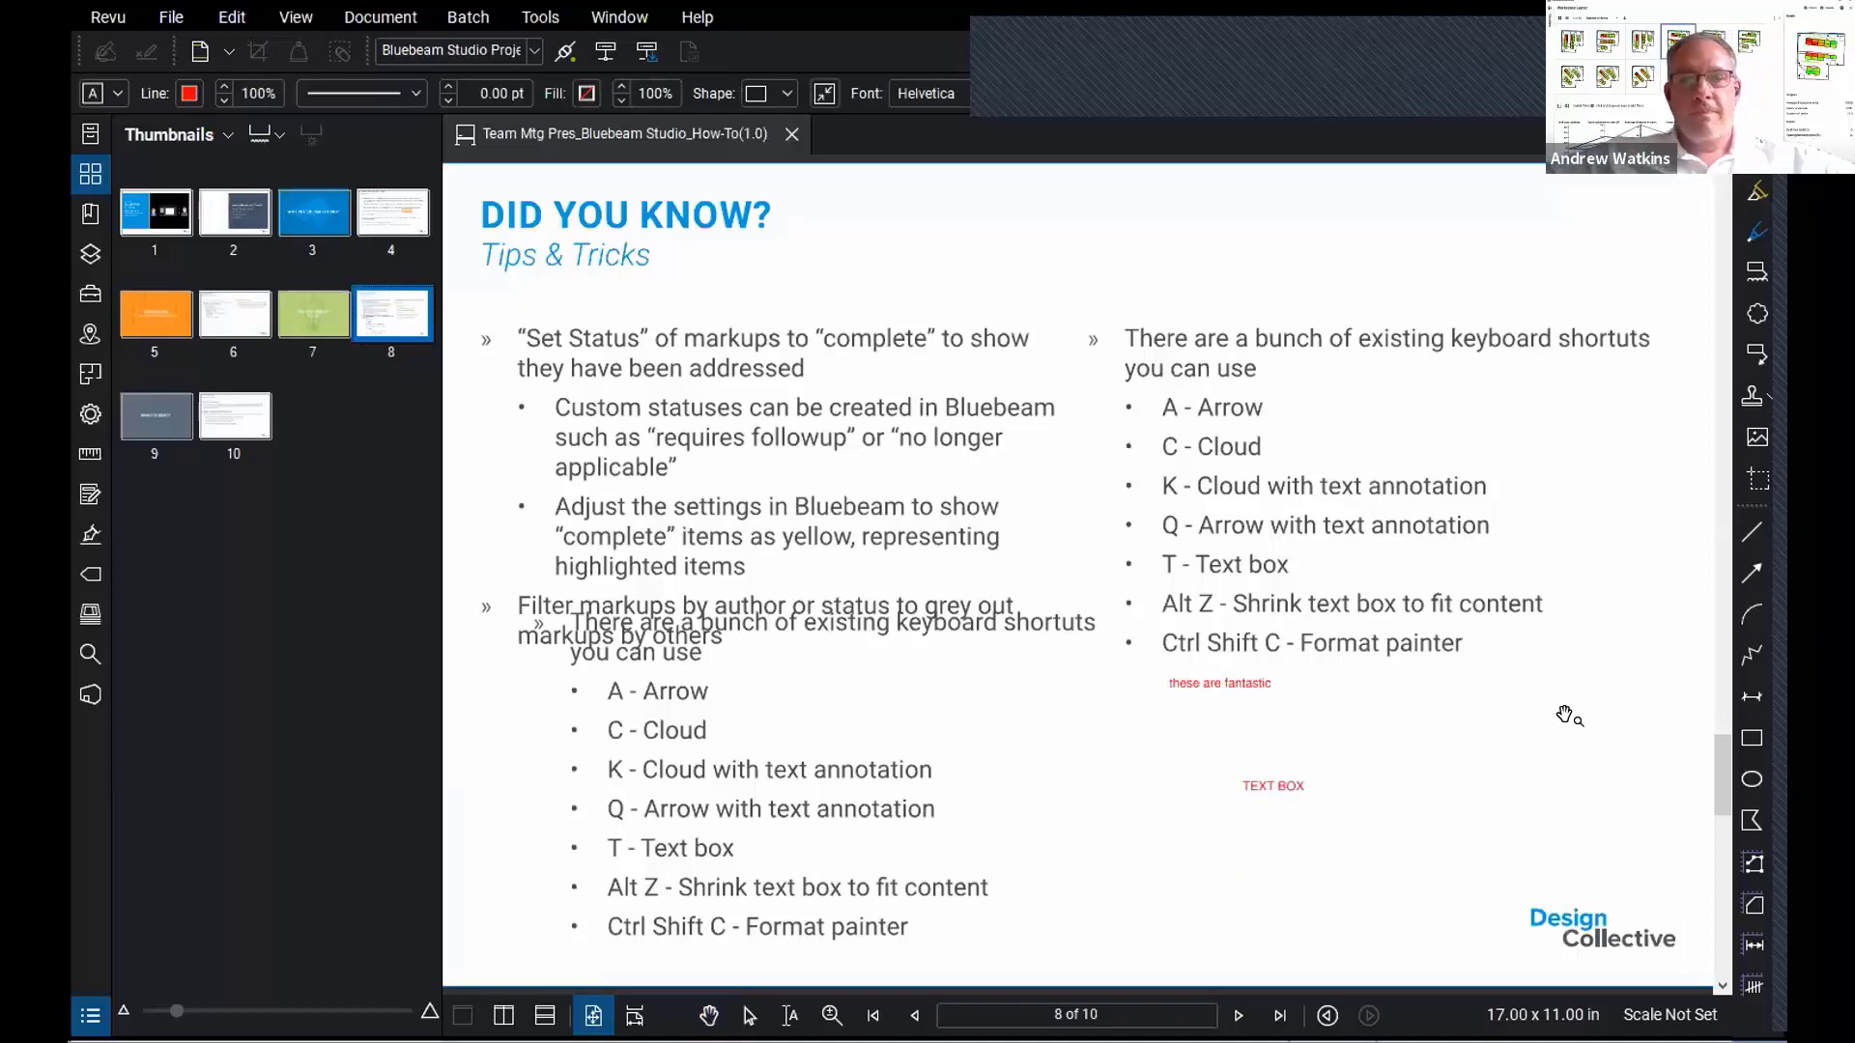
left_click(1342, 781)
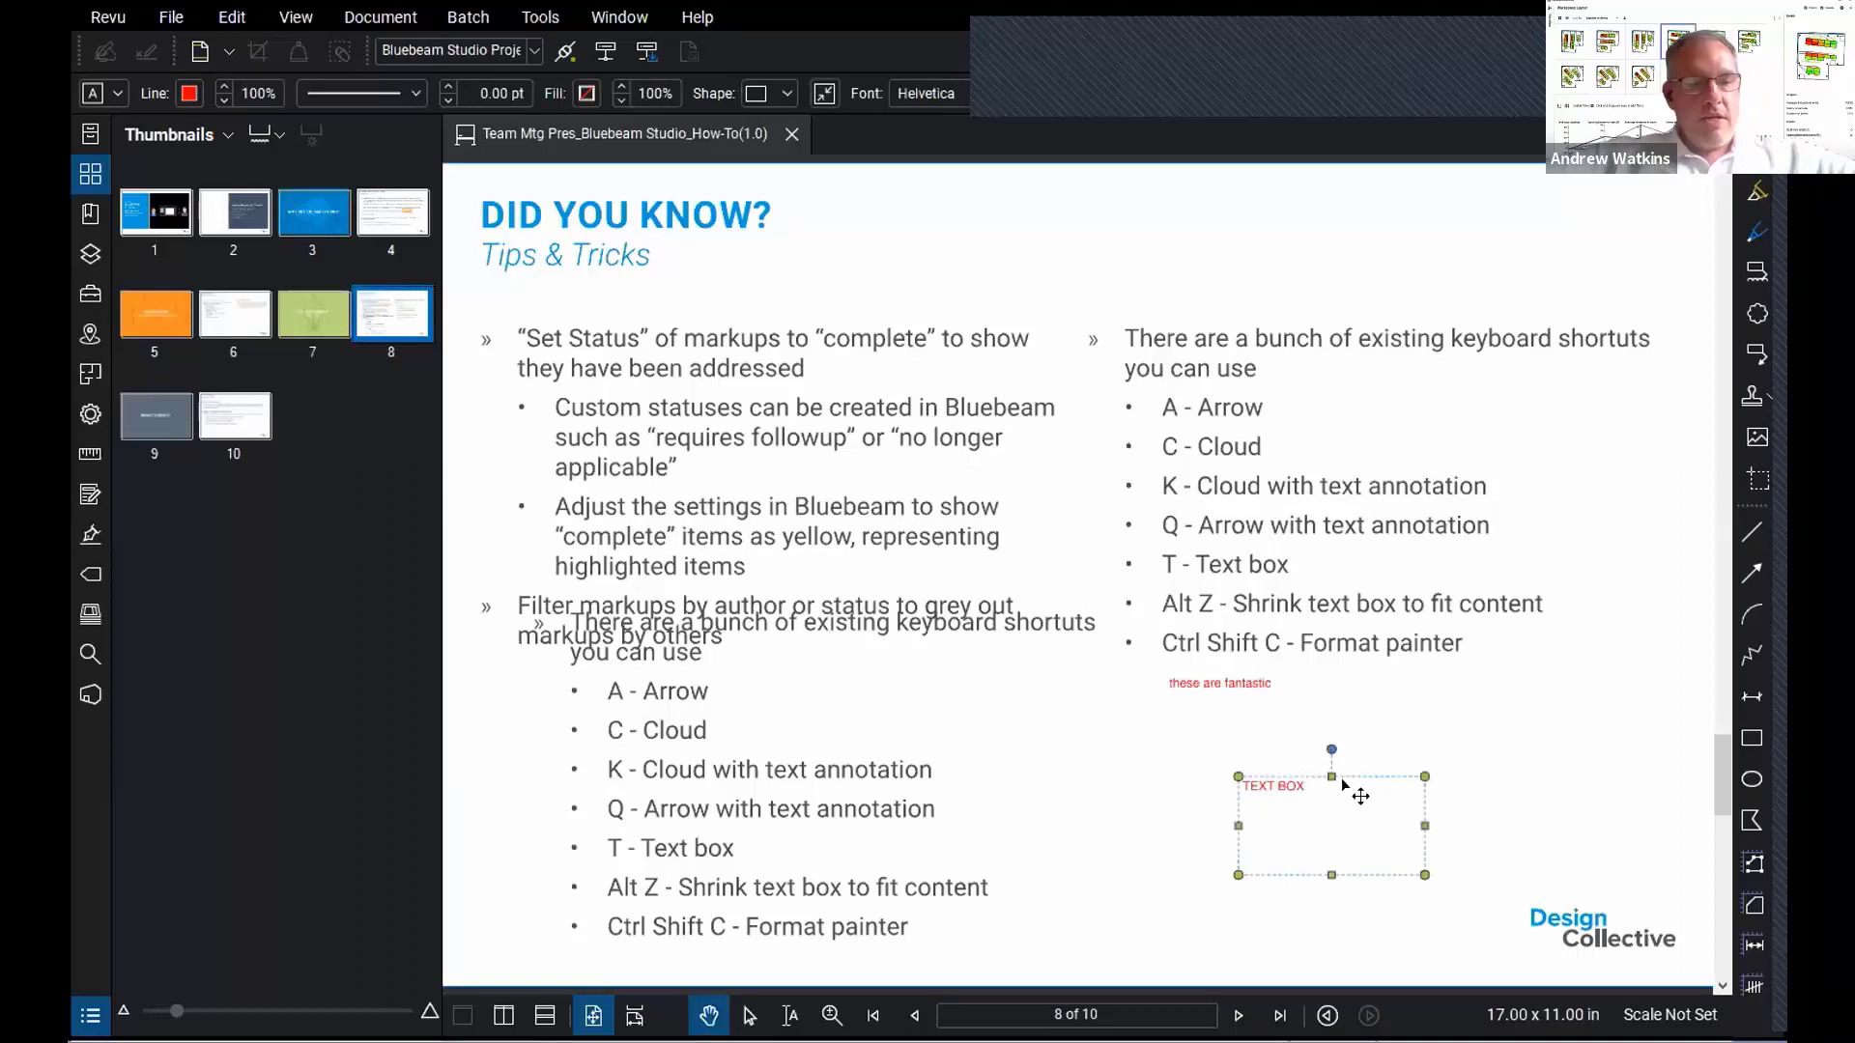
key("alt+z")
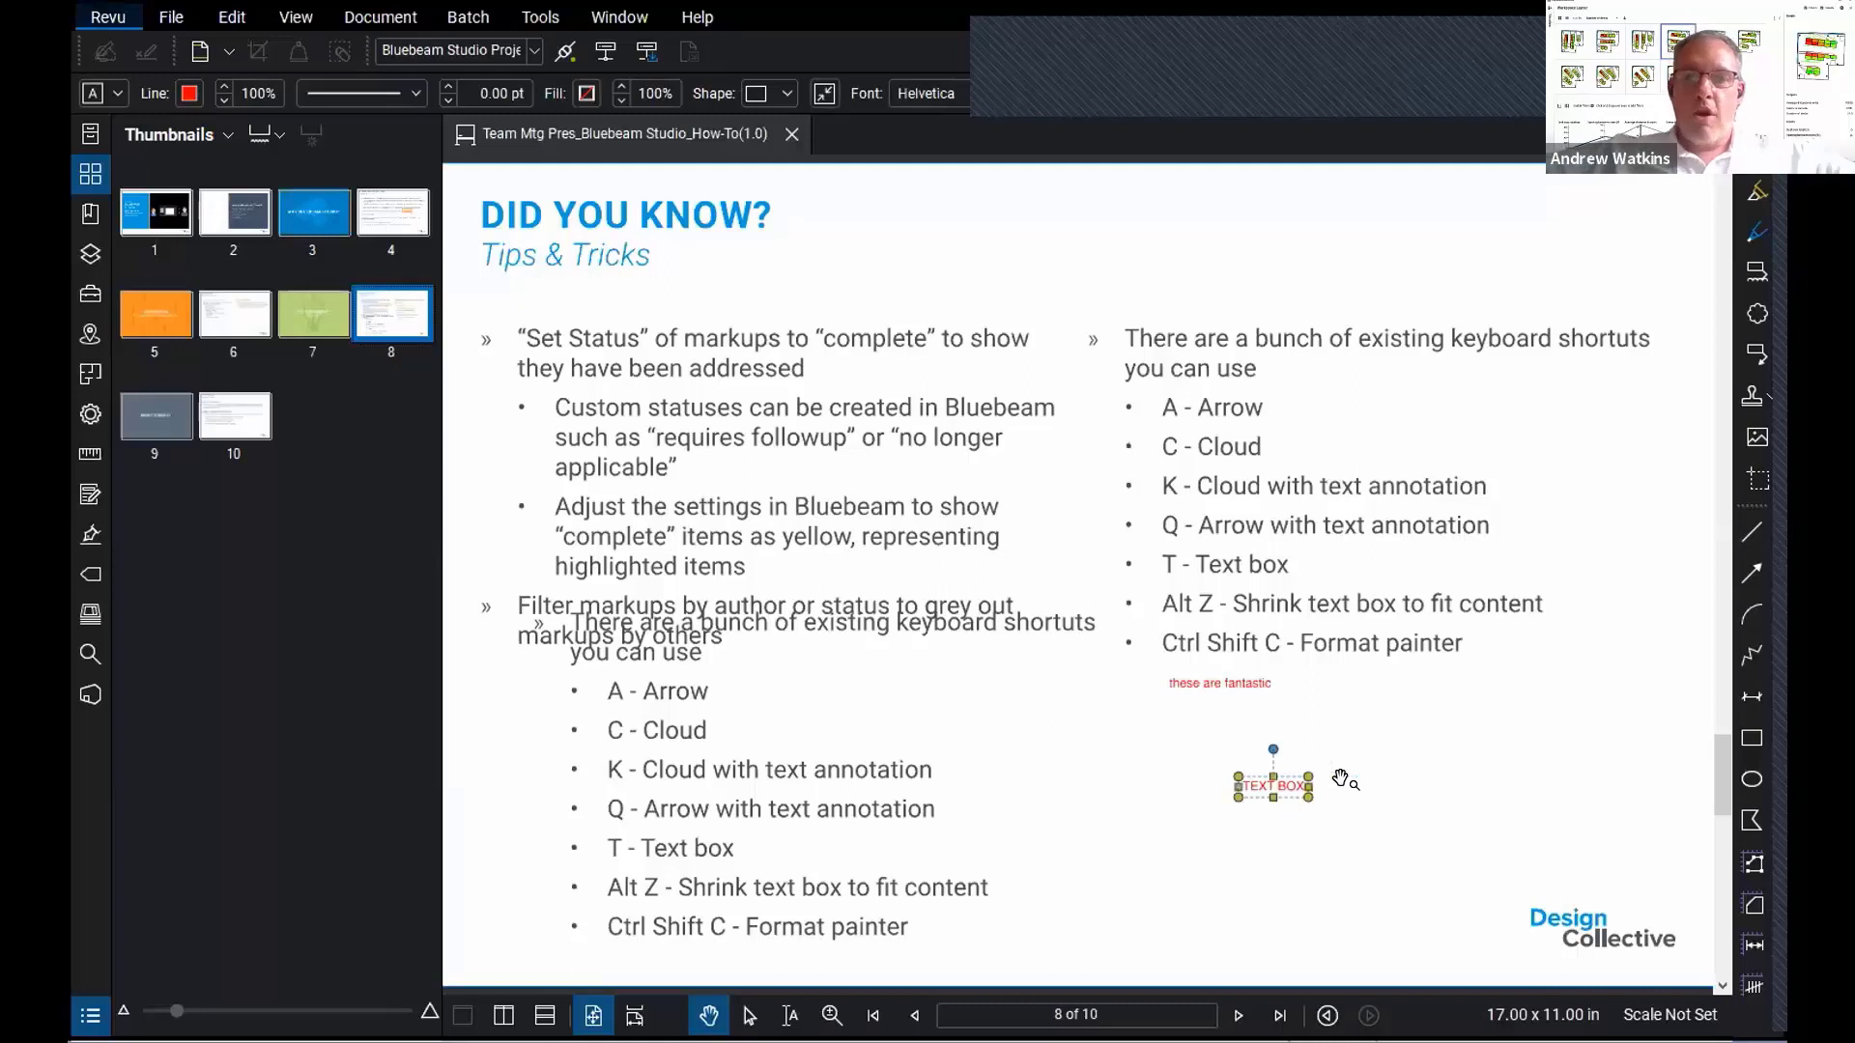
left_click(1342, 780)
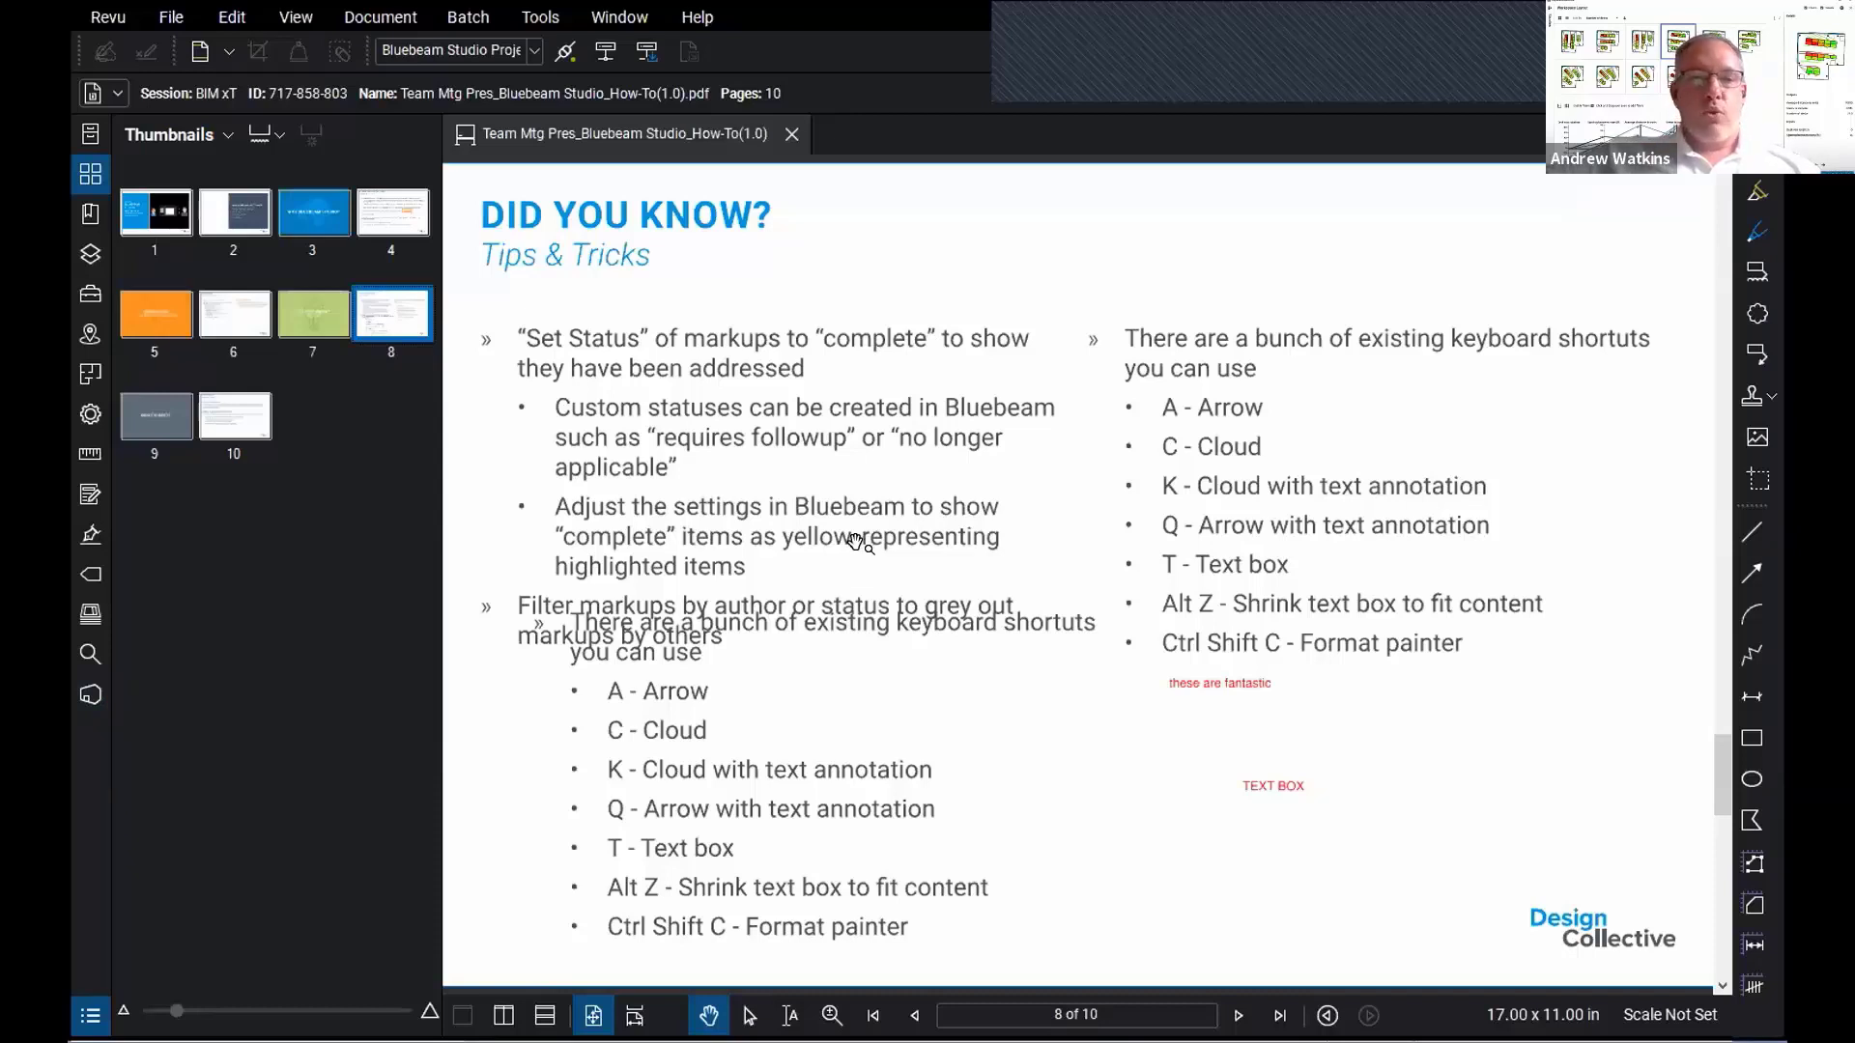
Nudge the pasted shortcuts list slightly further down and left, then deselect it
left_click_drag(756, 736, 750, 752)
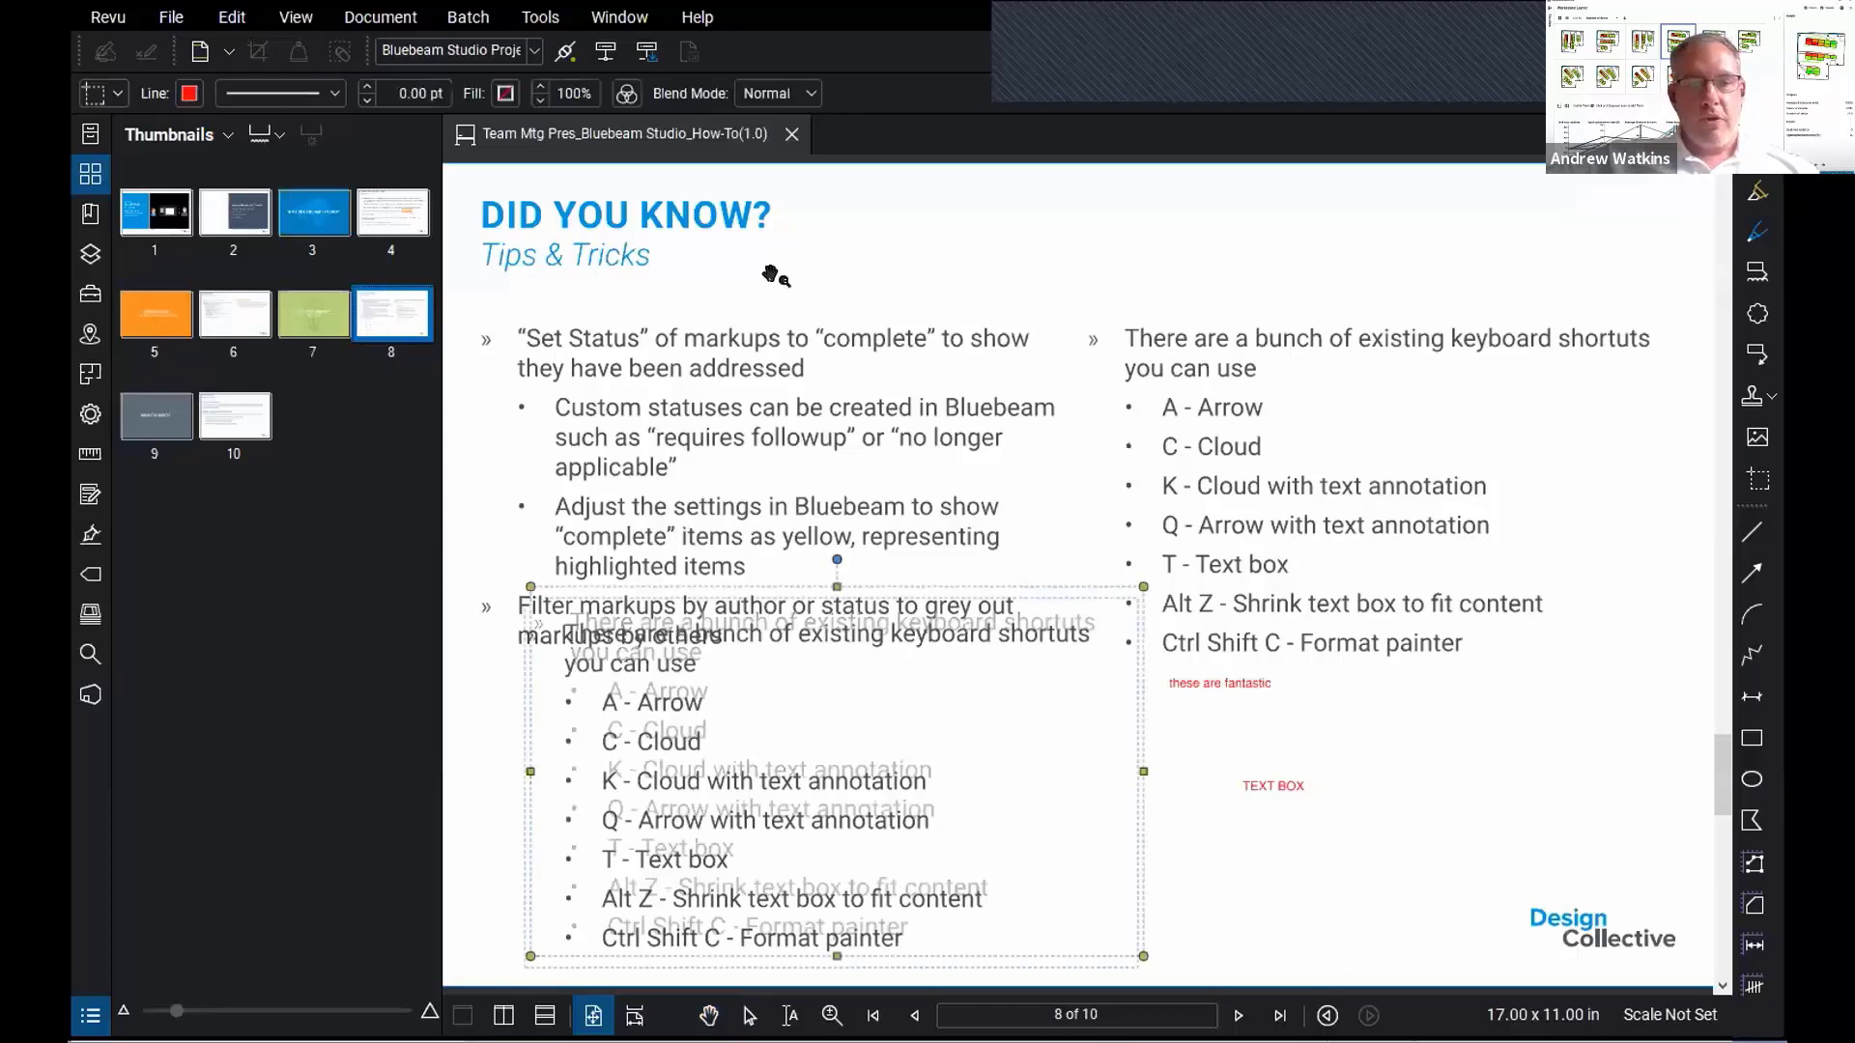
left_click(772, 289)
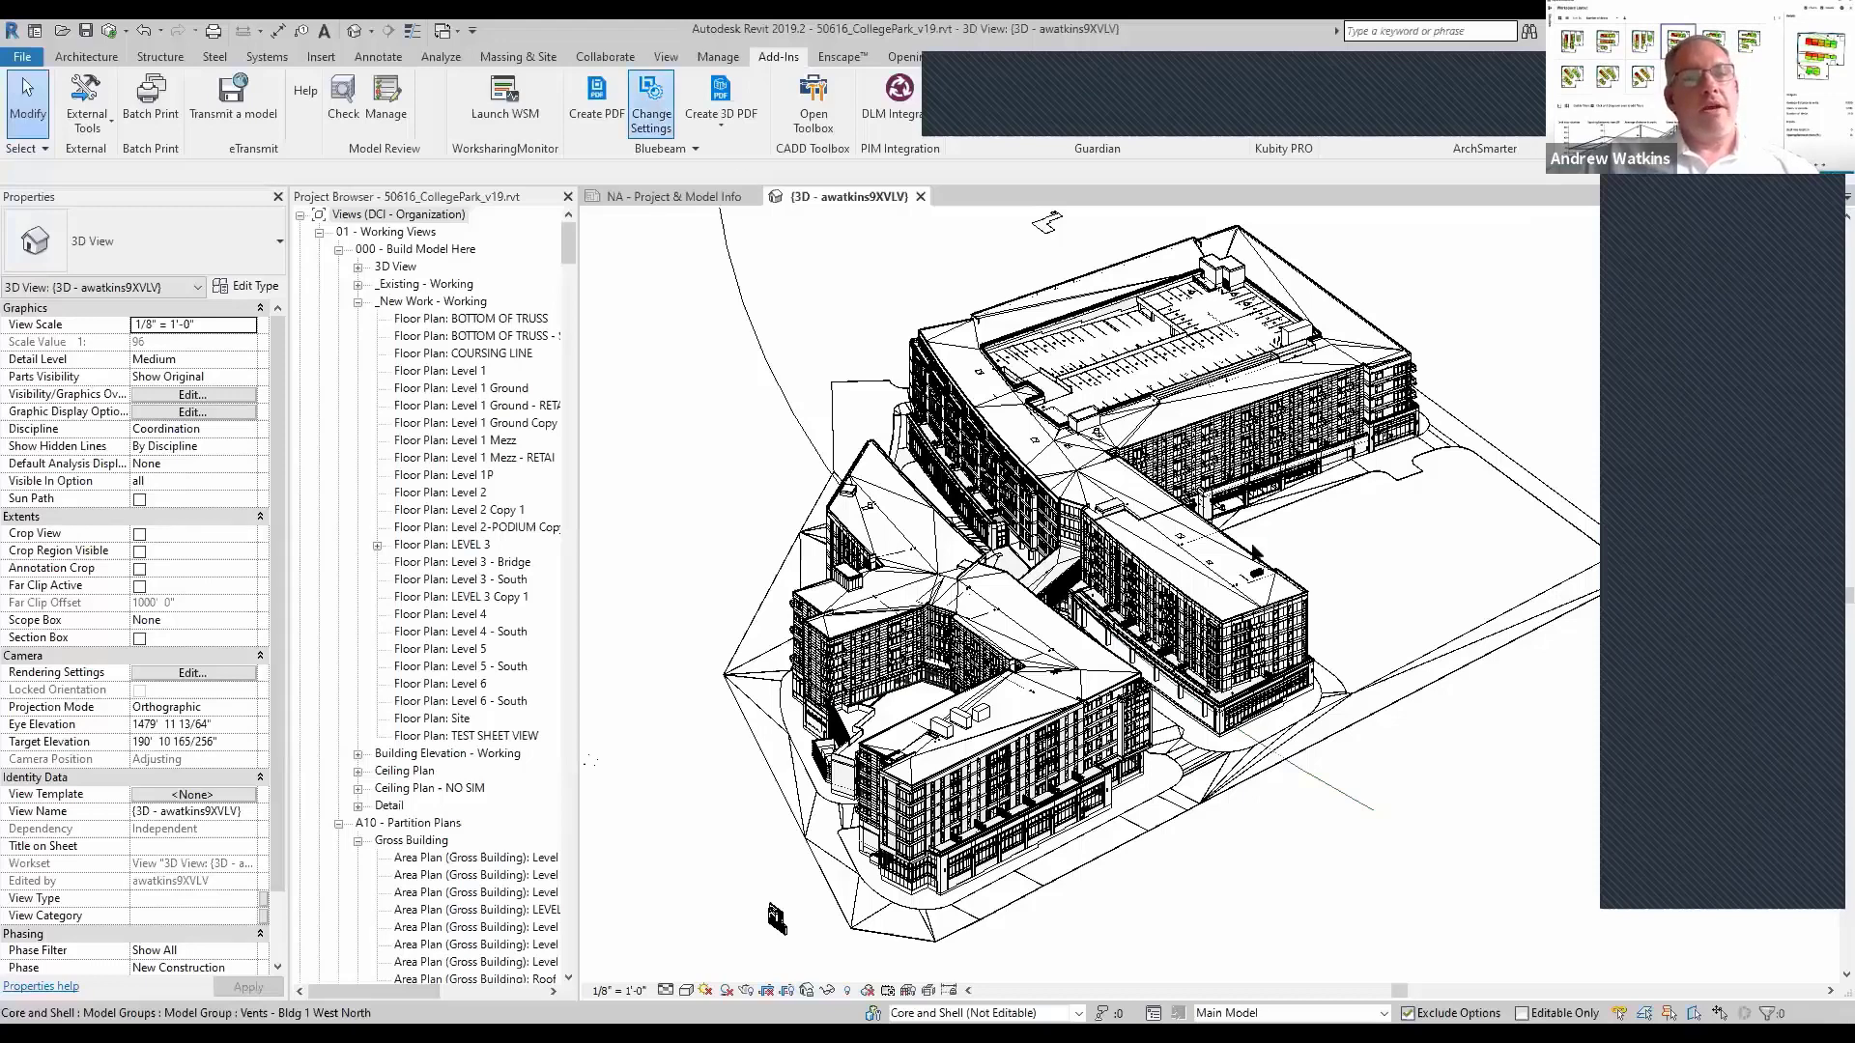
left_click(663, 123)
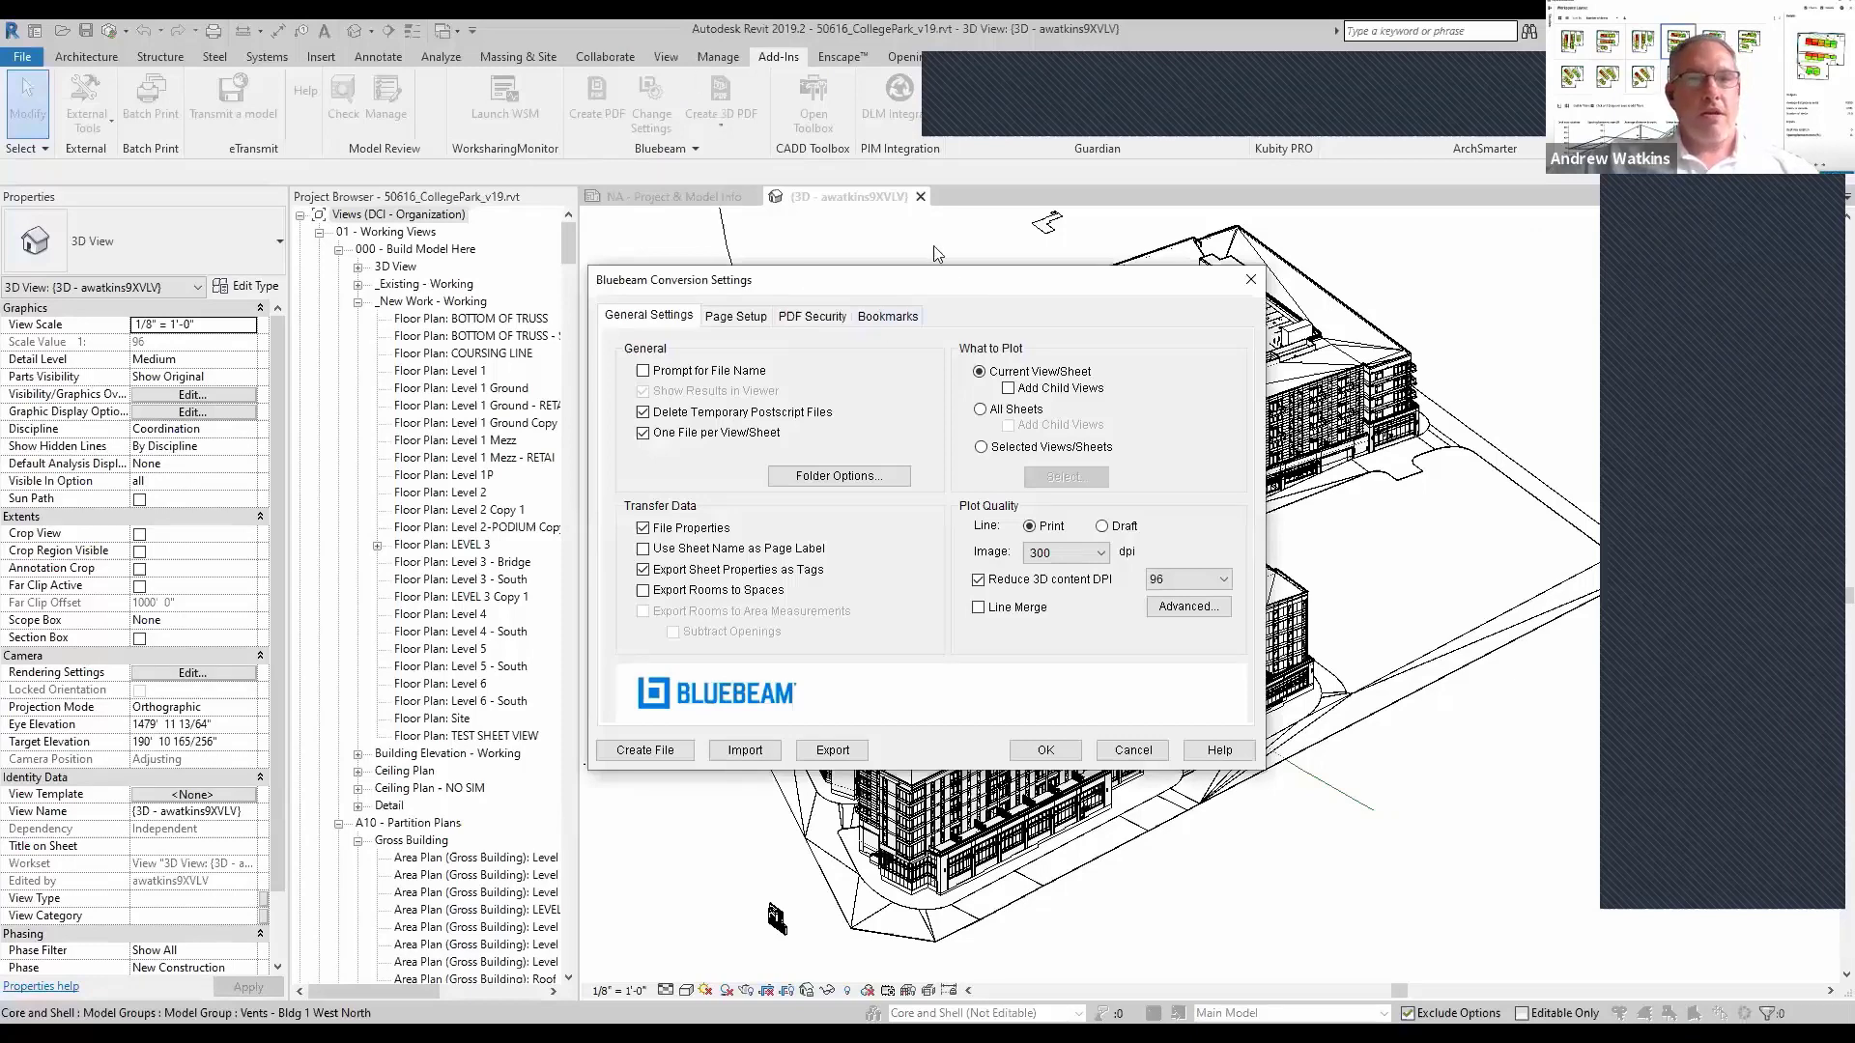
left_click(888, 318)
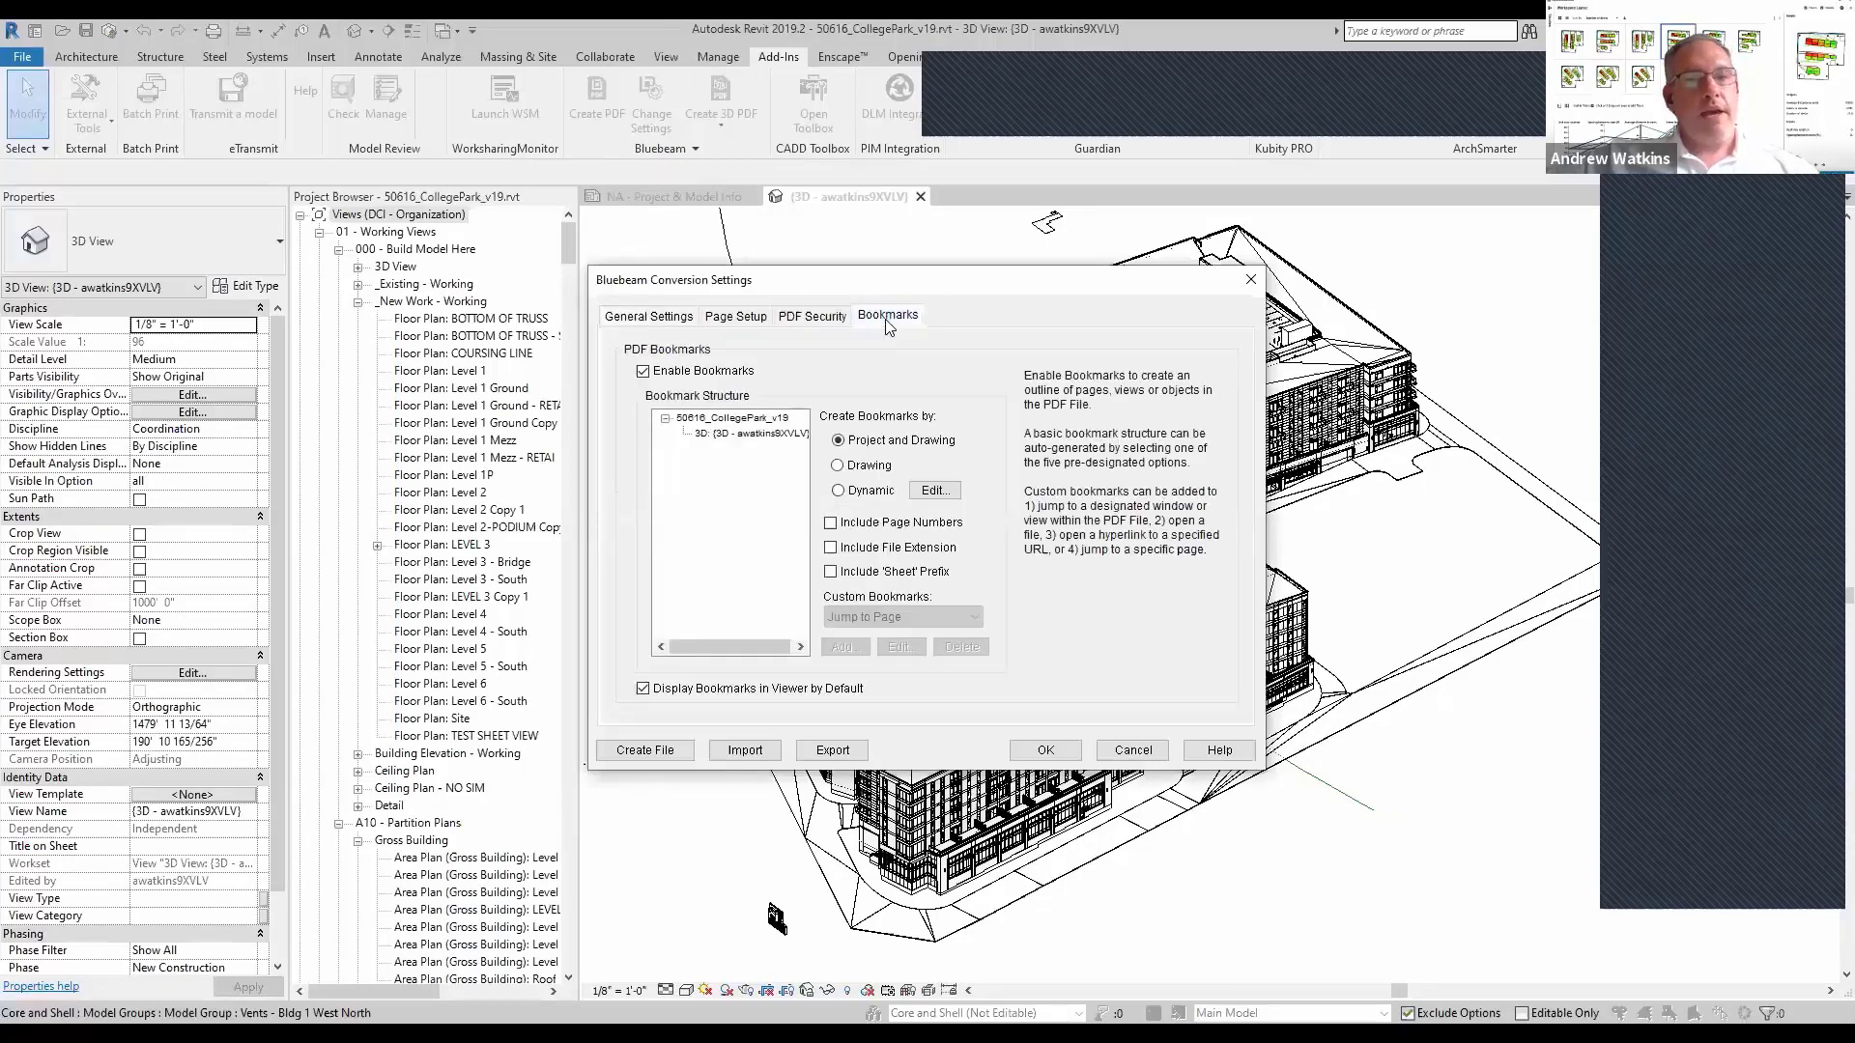
left_click(870, 465)
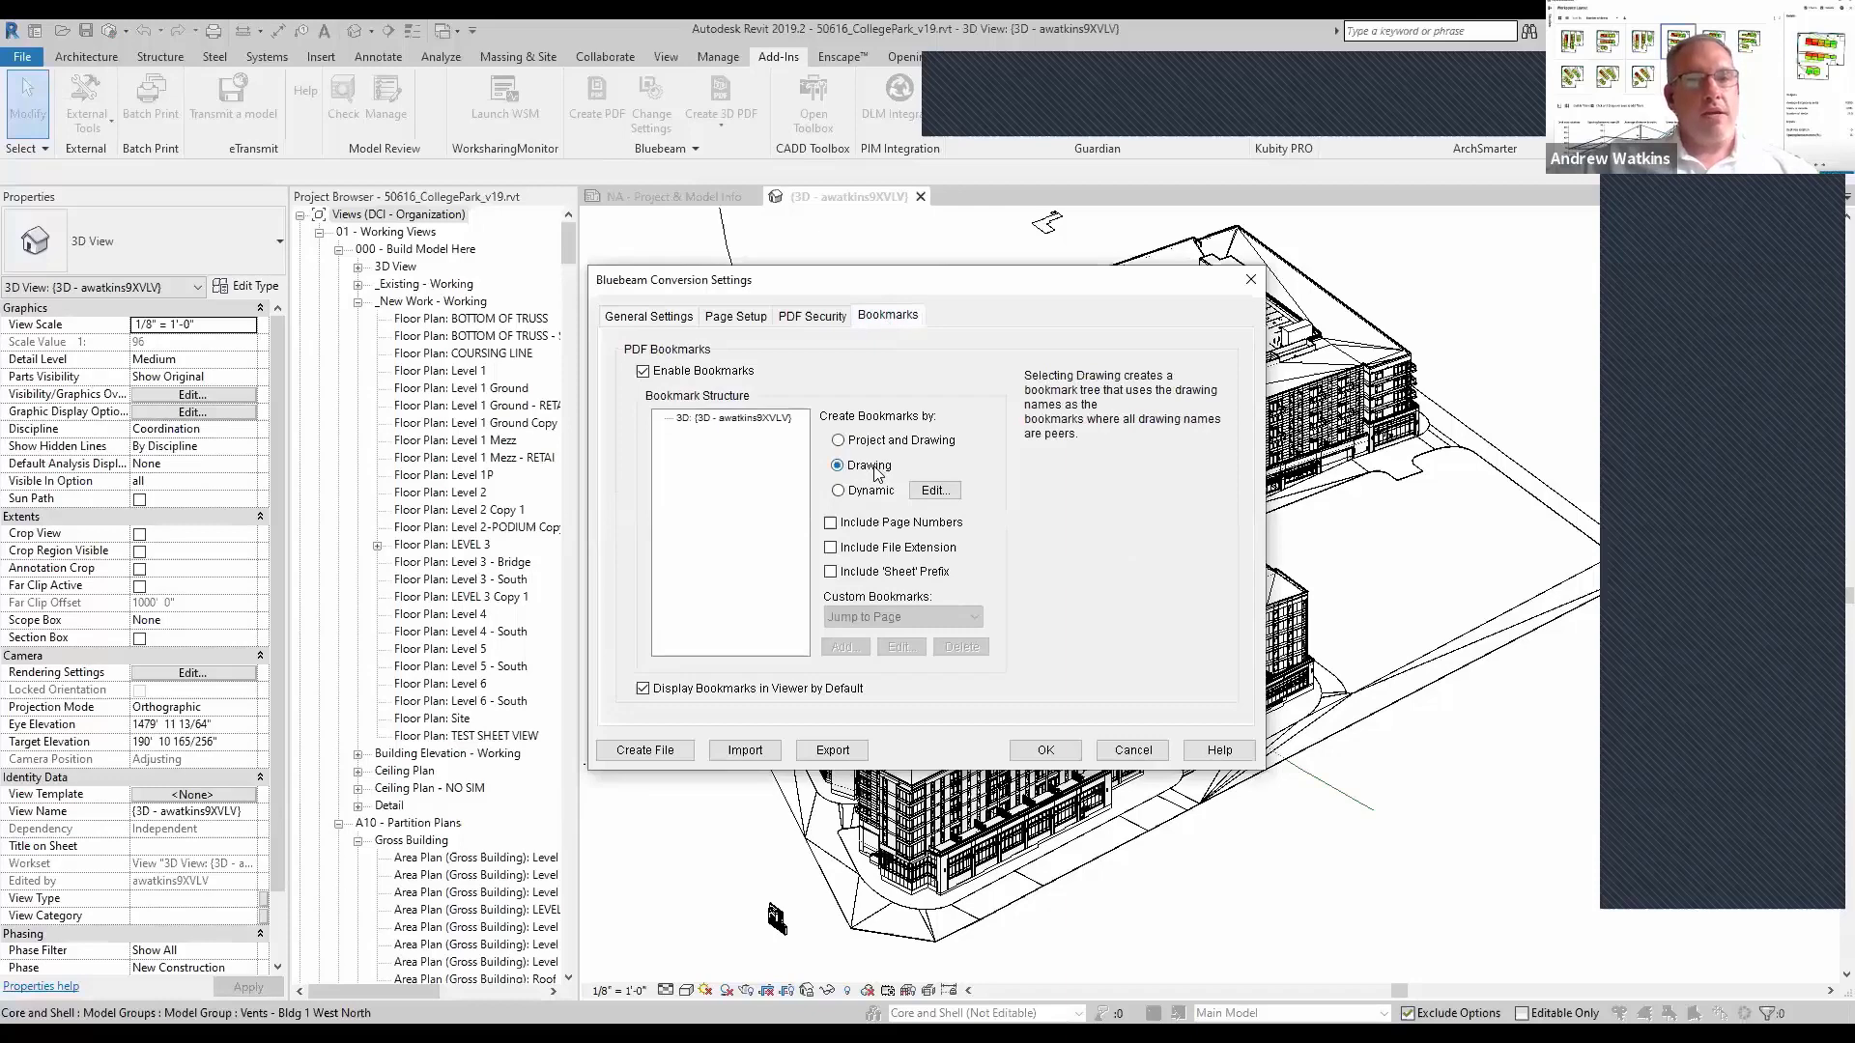
mouse_move(692, 445)
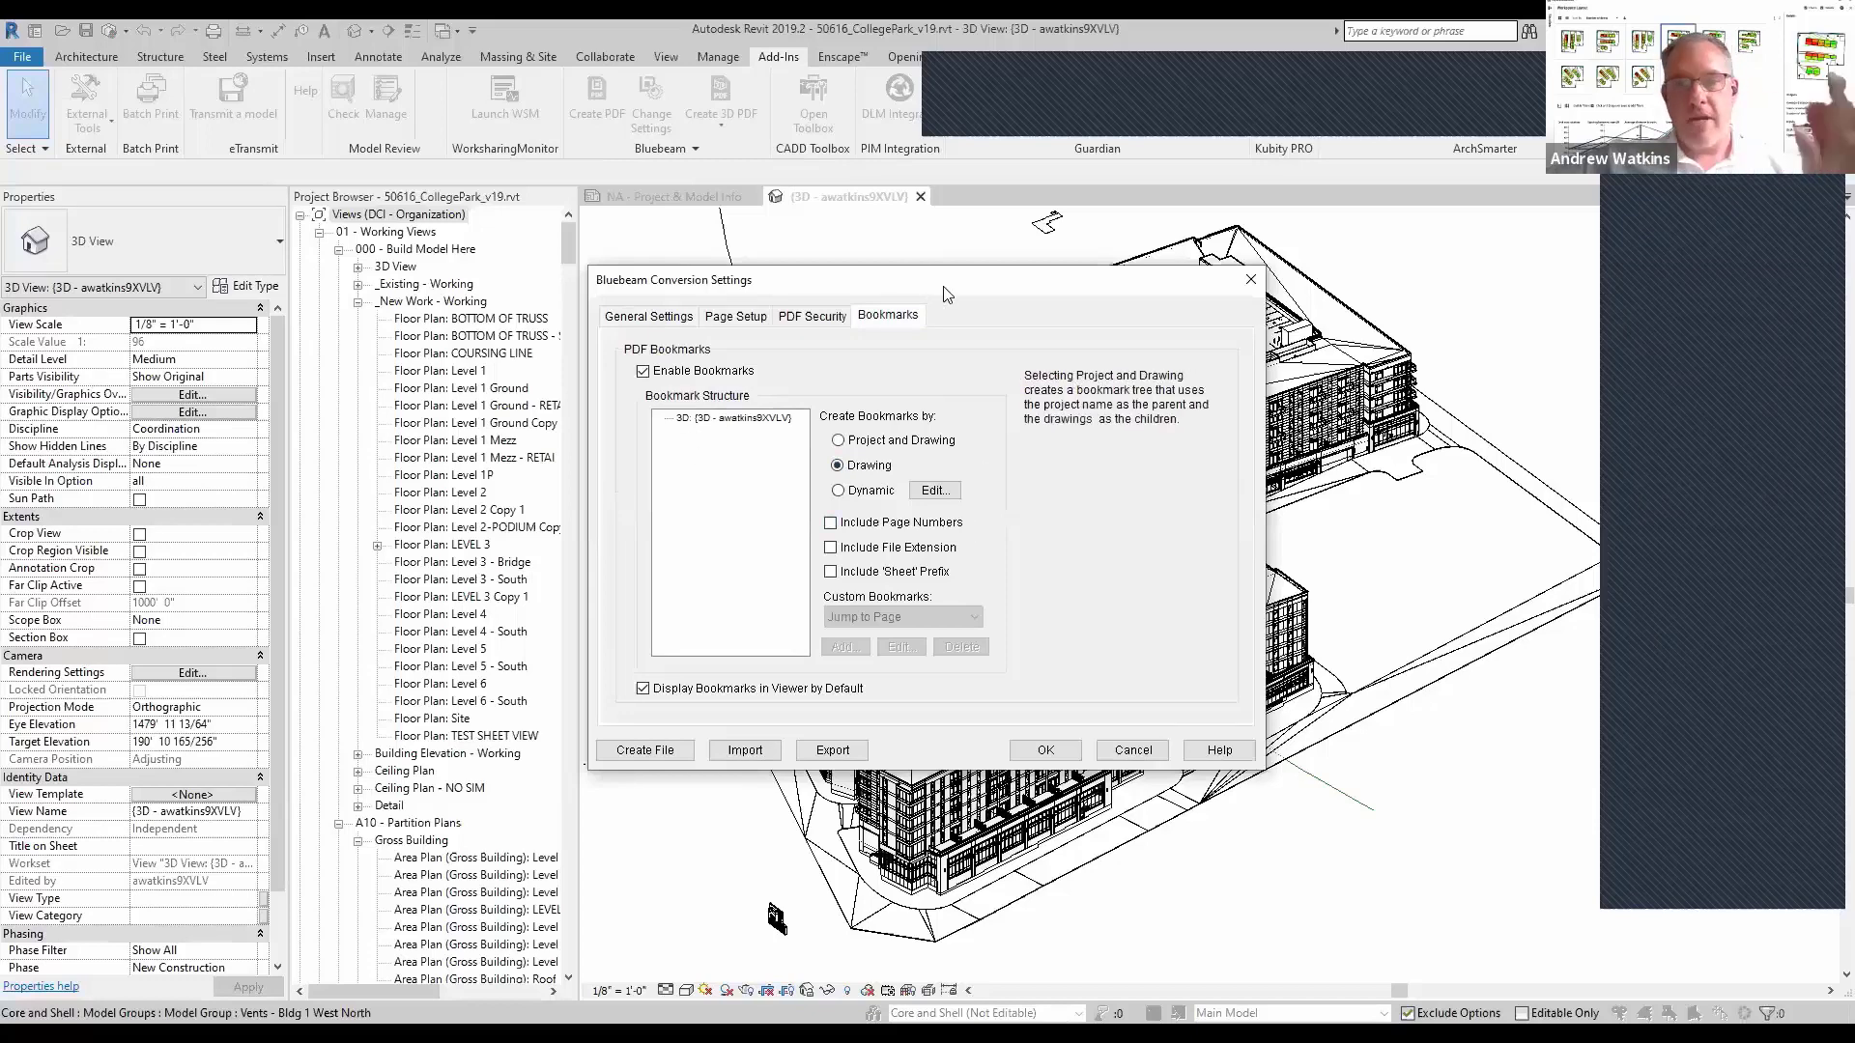
left_click_drag(964, 297, 965, 294)
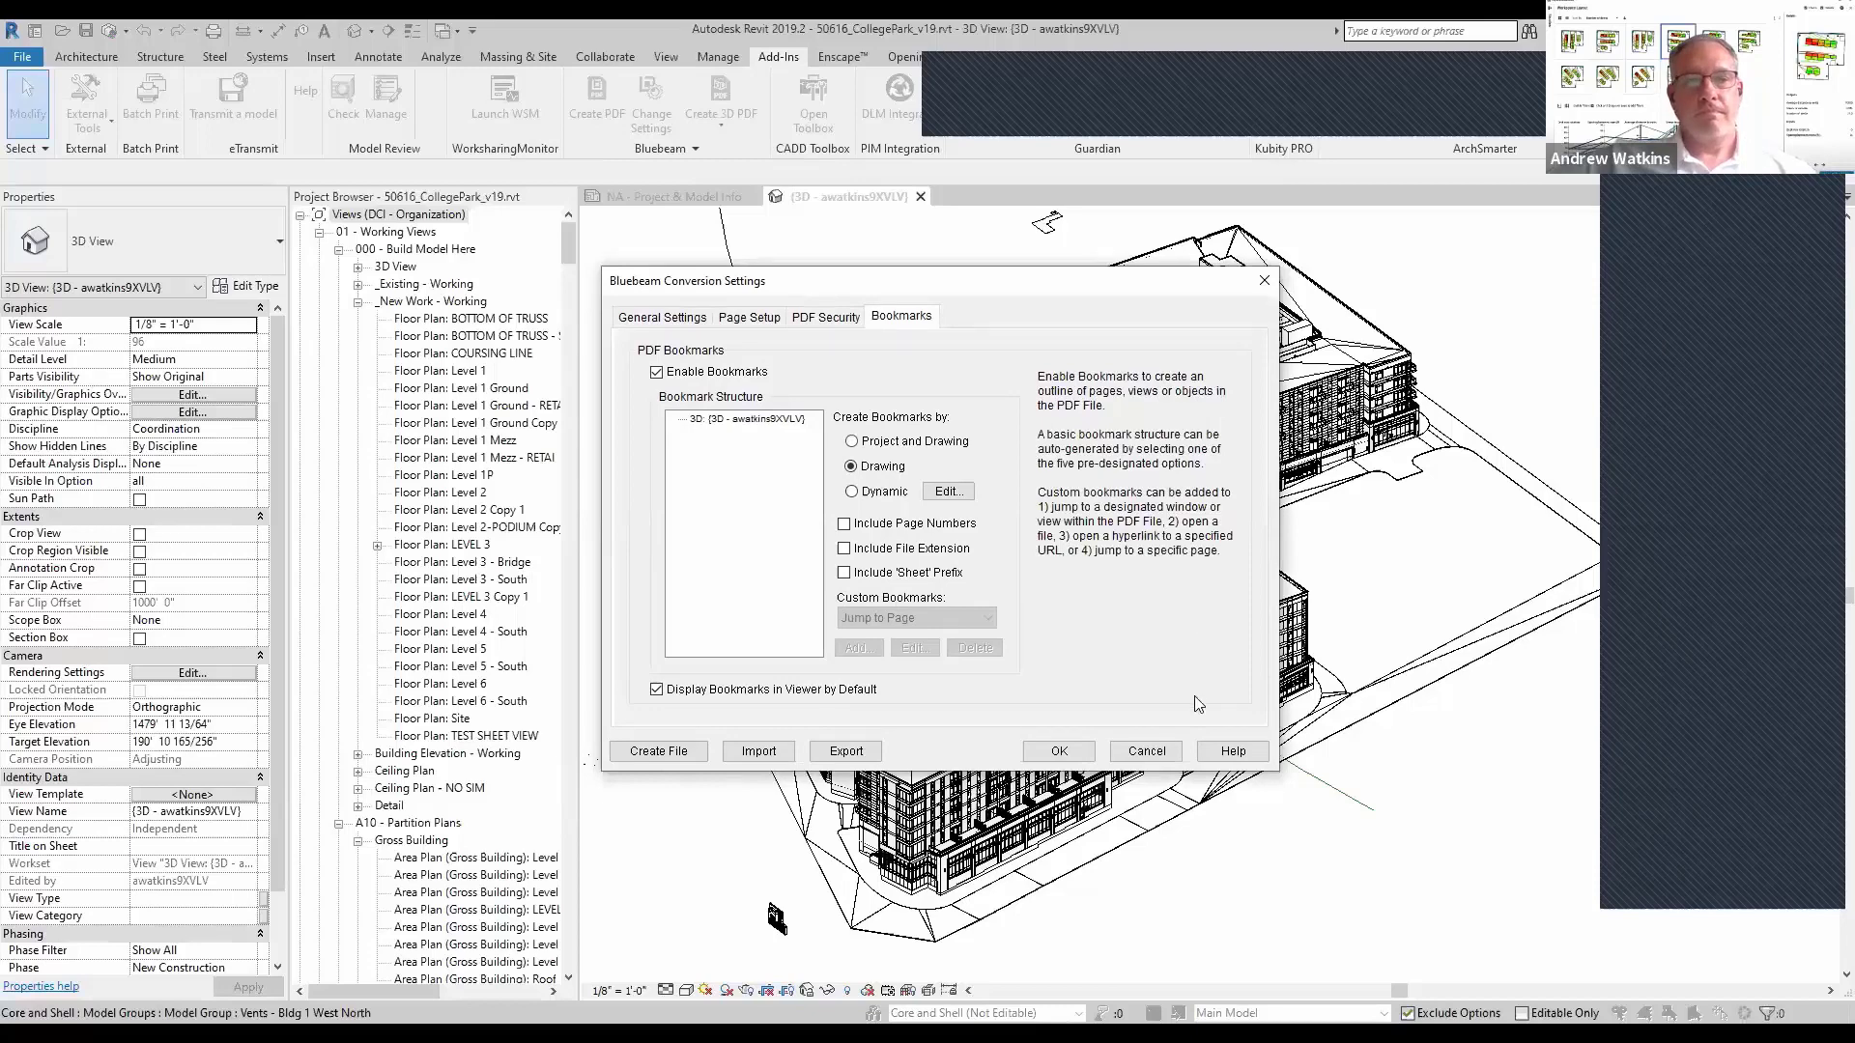
left_click(1164, 754)
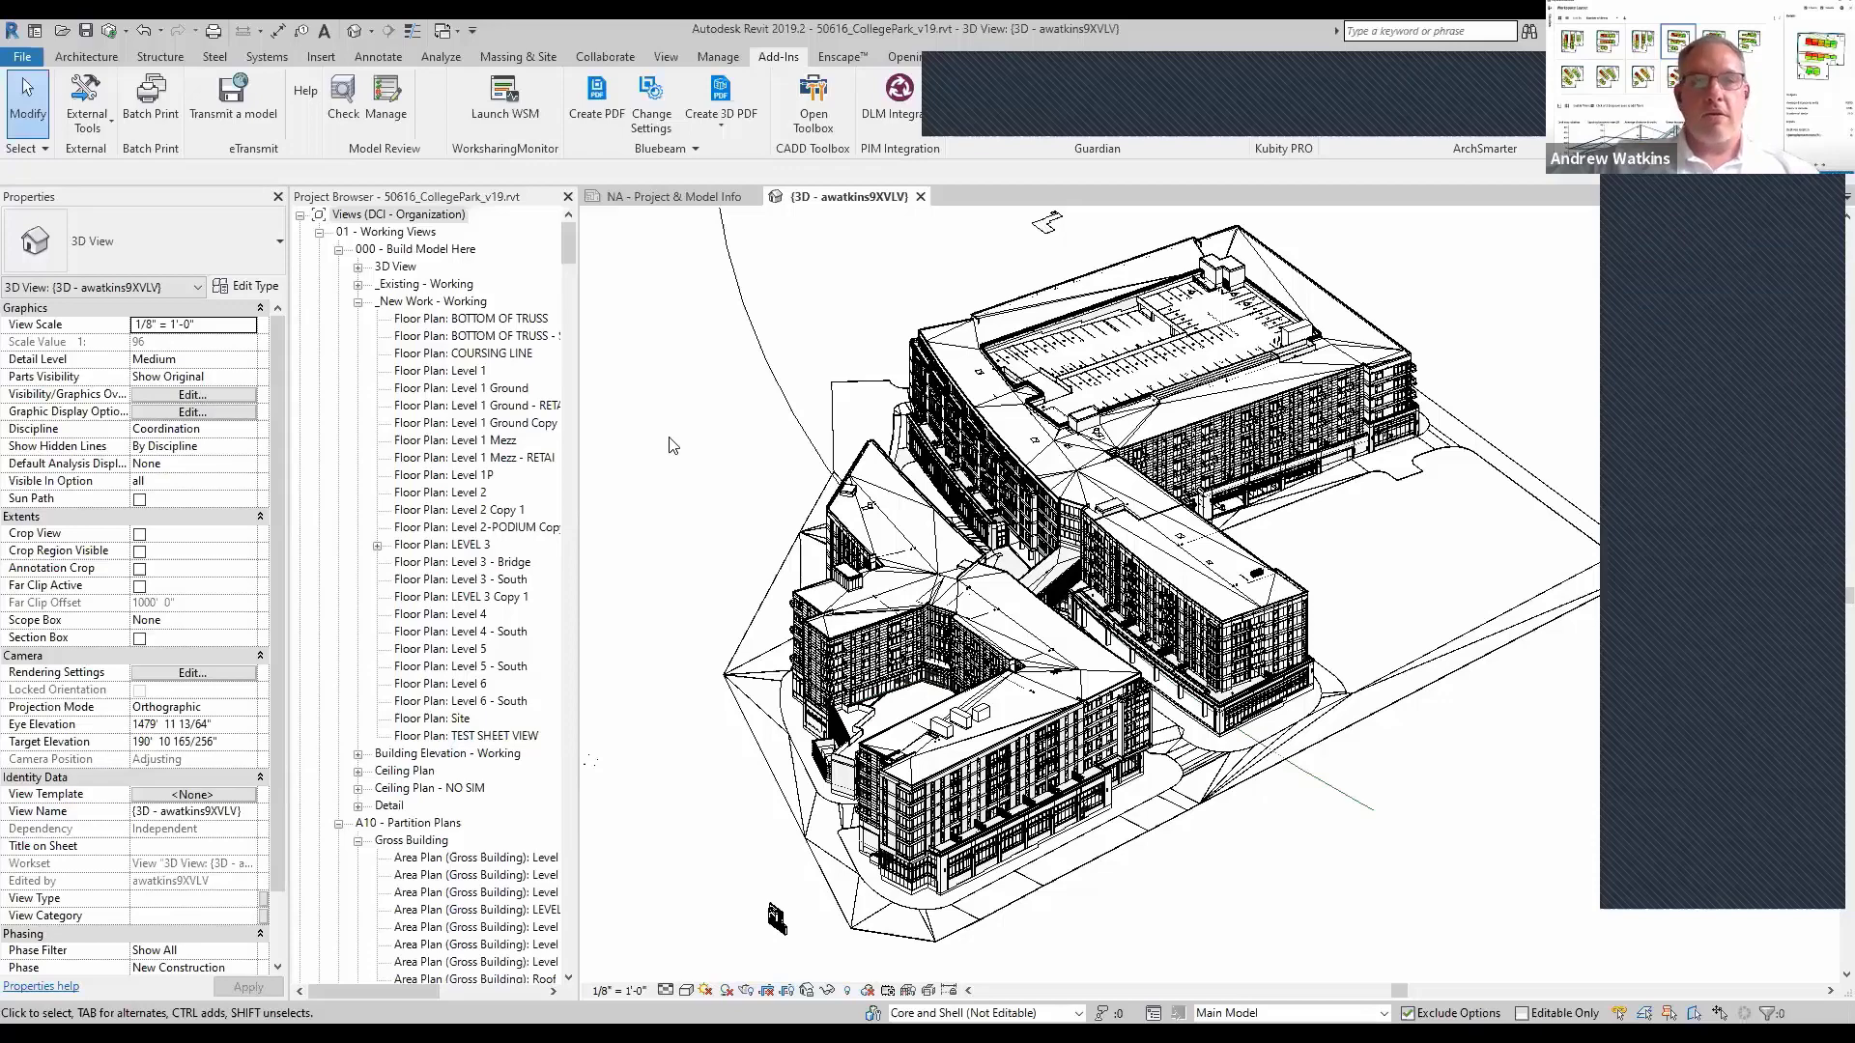
middle_click(710, 462)
left_click_drag(710, 475, 699, 468)
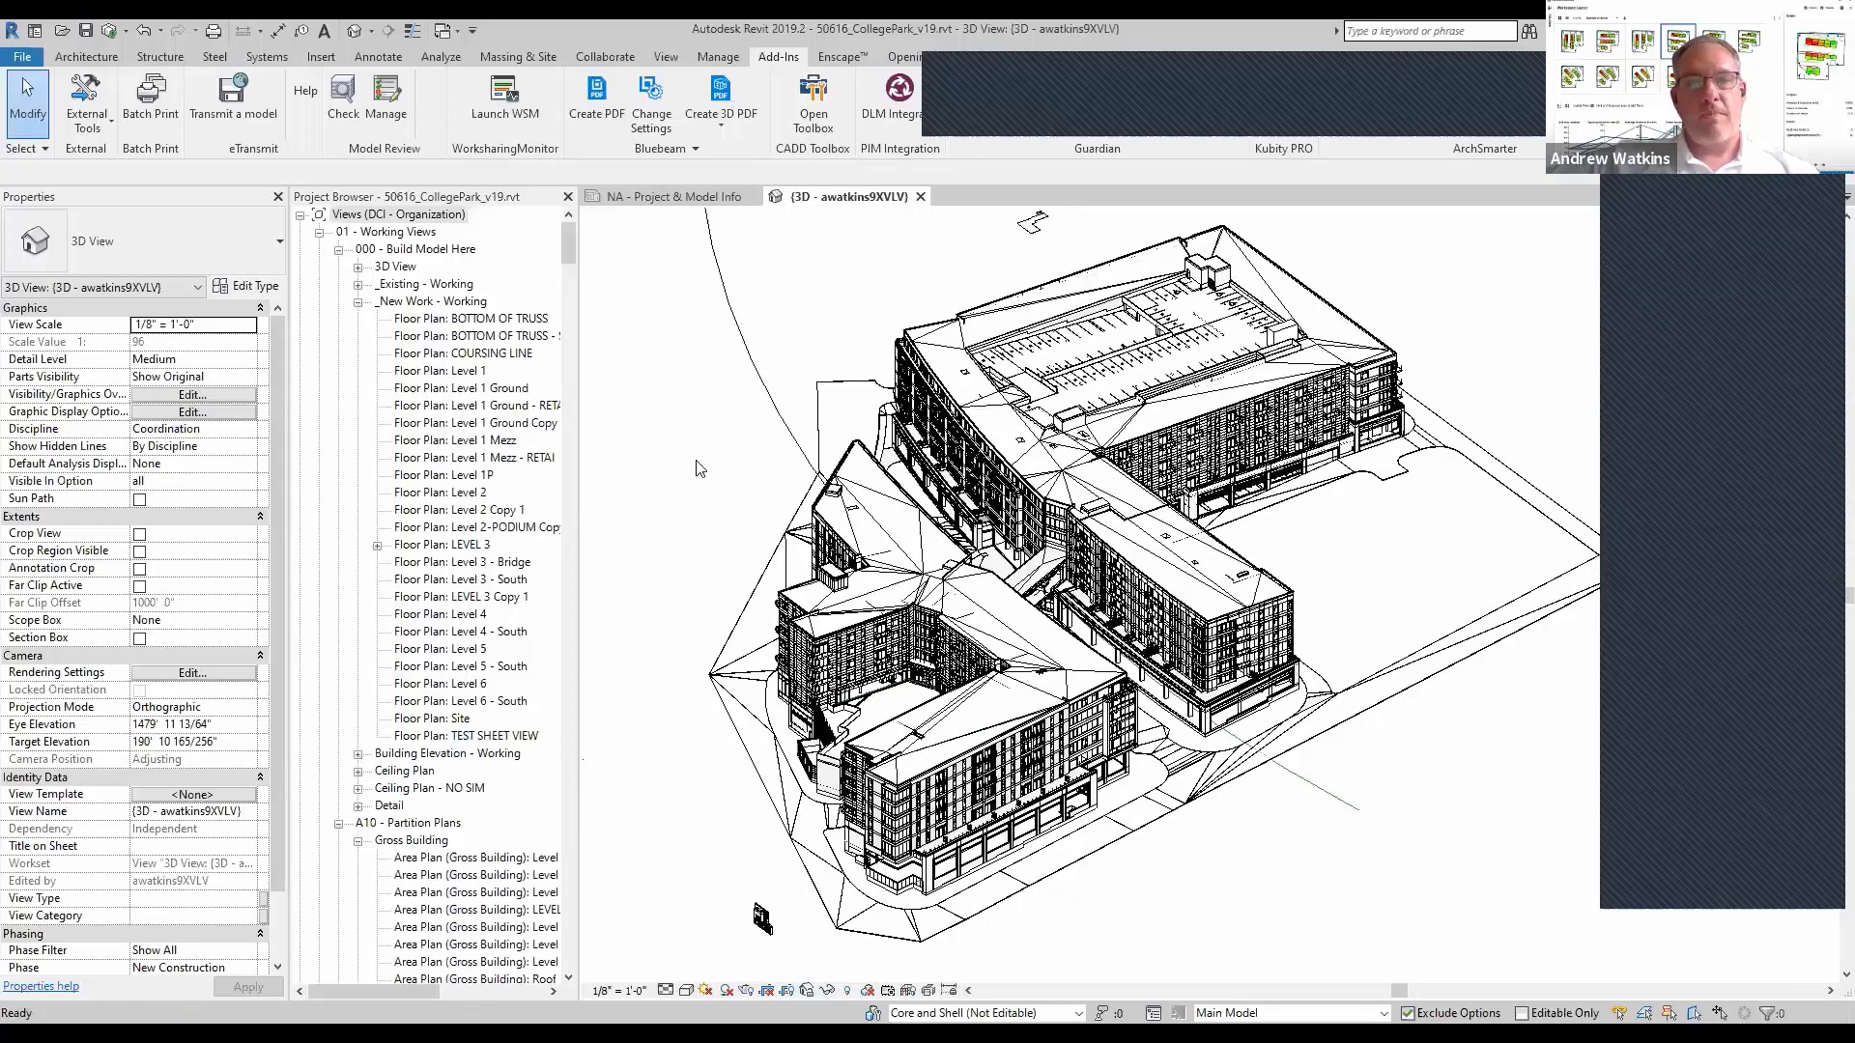